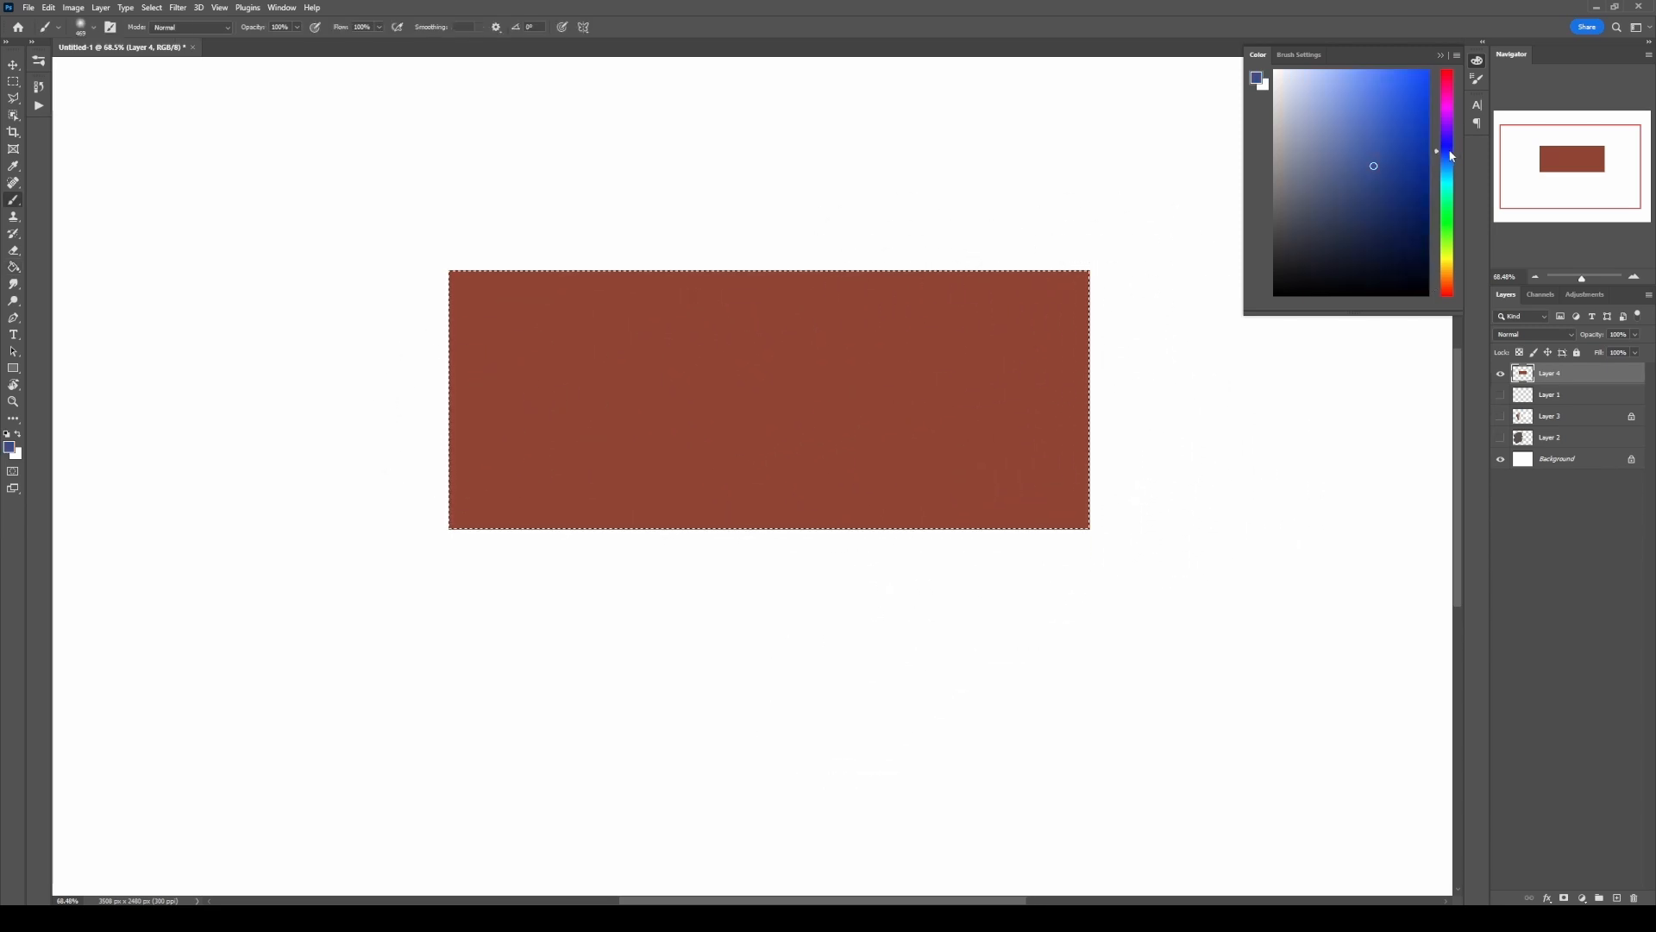
Step: Enlarge the soft brush and paint blue over the right part of the selected red rectangle, fading it into the red
left_click_drag(915, 369, 936, 370)
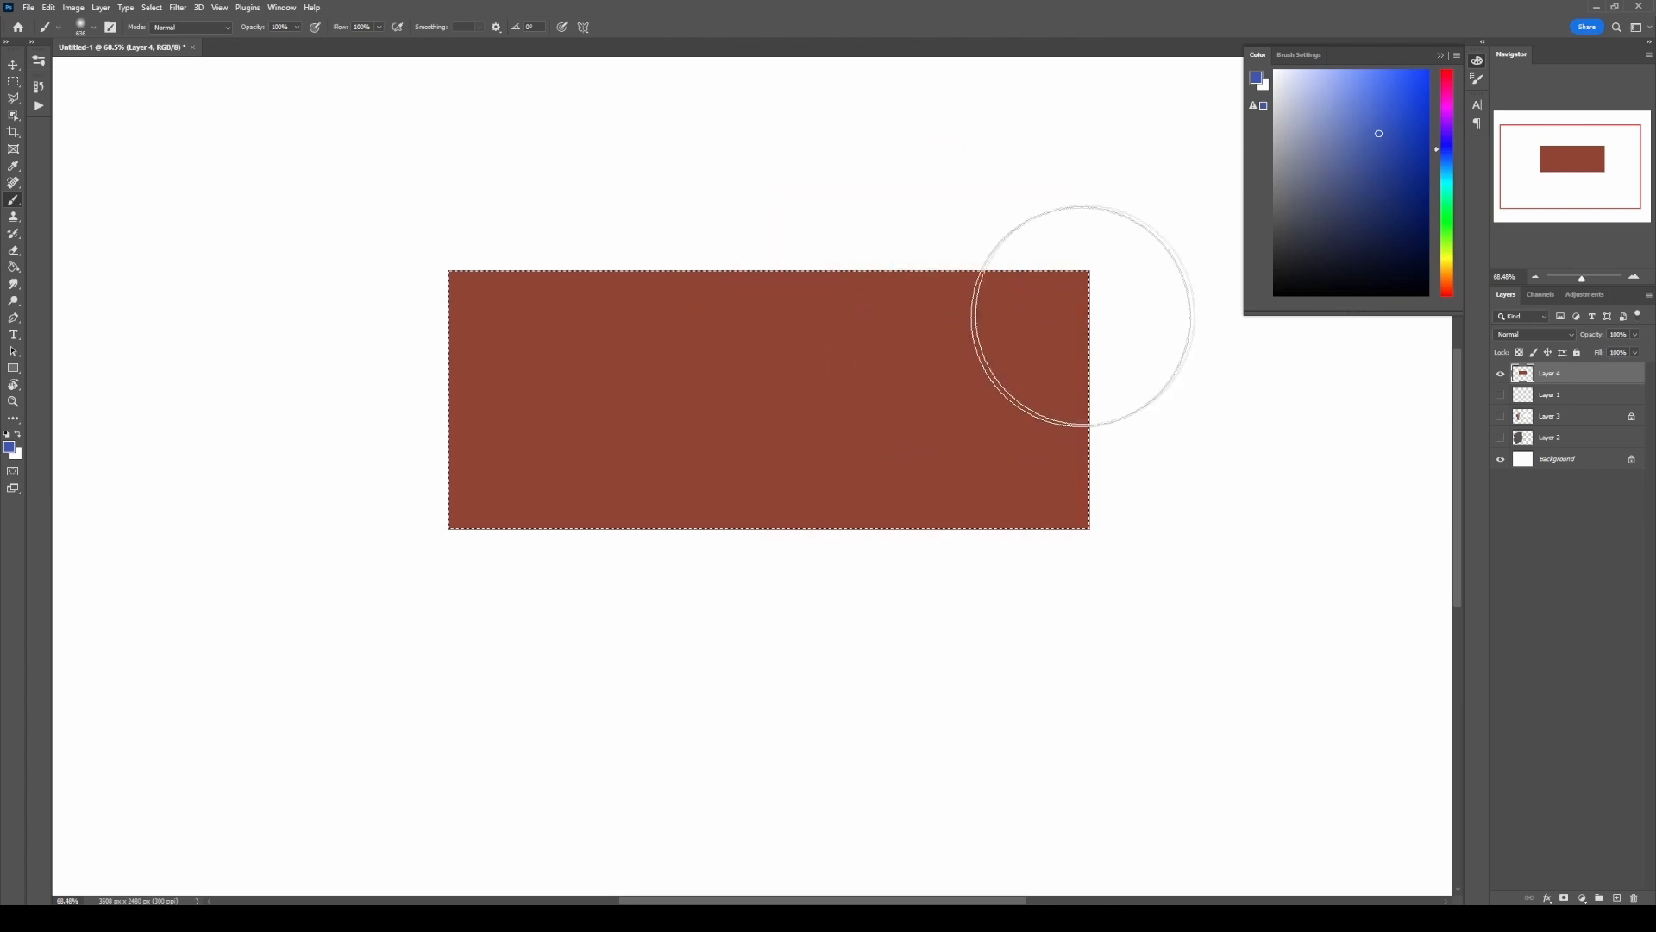
mouse_move(1154, 257)
left_mouse_down()
mouse_move(1121, 438)
mouse_move(1104, 289)
mouse_move(1060, 334)
mouse_move(1014, 308)
mouse_move(948, 401)
mouse_move(825, 474)
left_mouse_up()
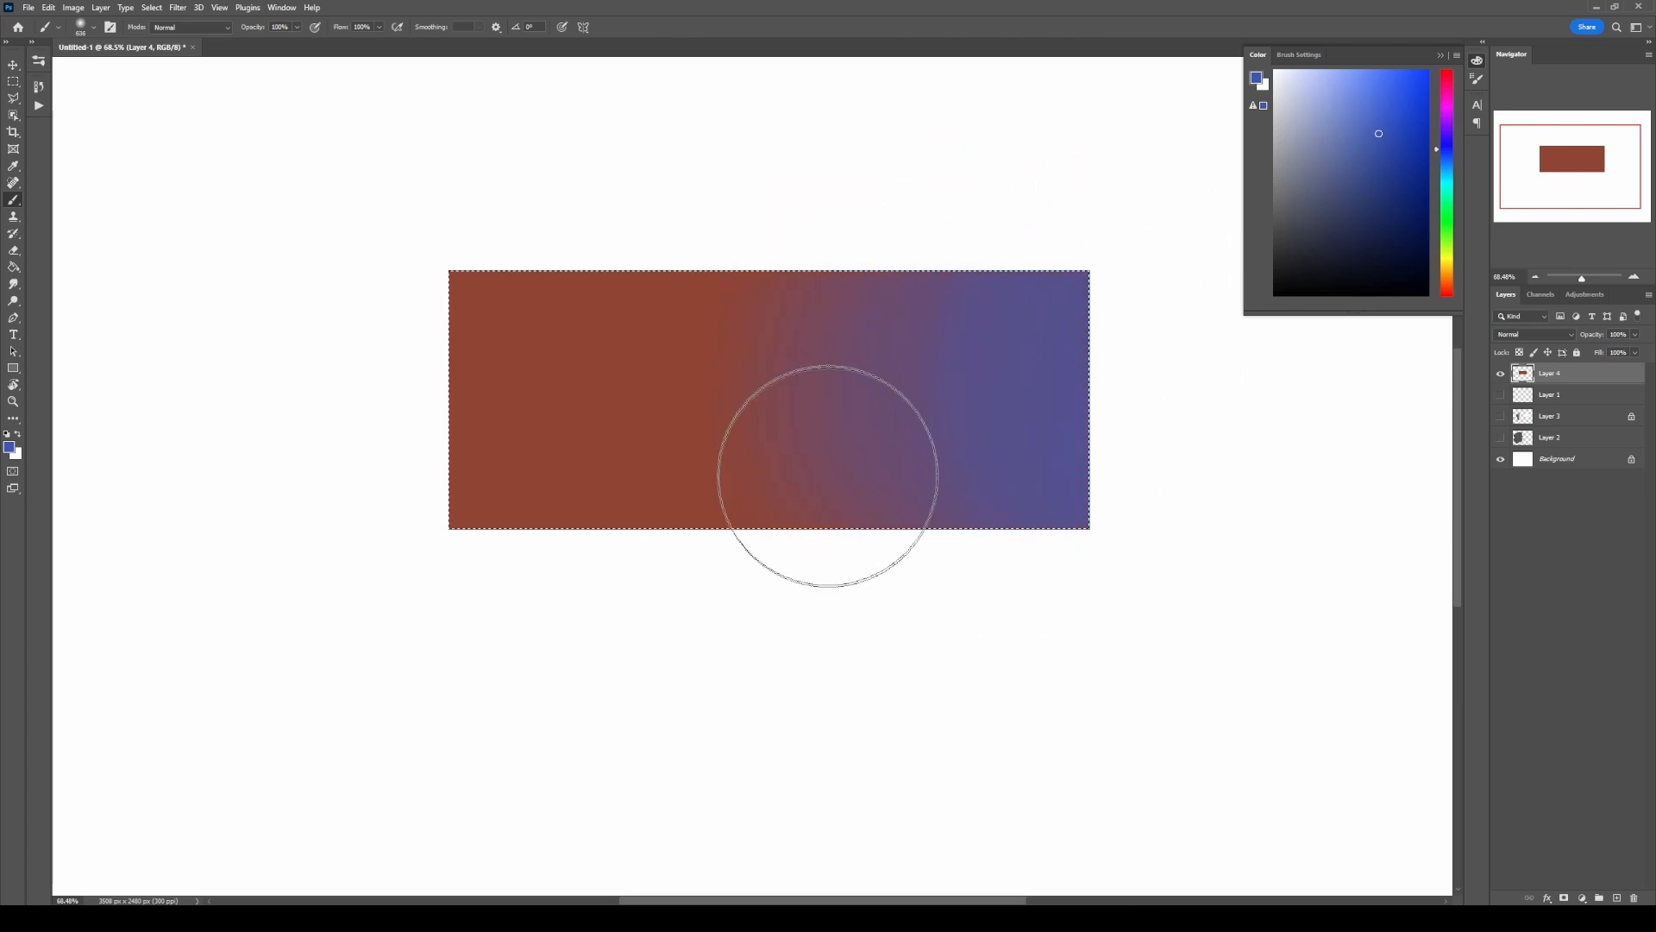
mouse_move(1145, 255)
left_mouse_down()
mouse_move(992, 446)
mouse_move(863, 423)
mouse_move(807, 524)
mouse_move(772, 547)
mouse_move(729, 518)
left_mouse_up()
left_click_drag(957, 369, 944, 382)
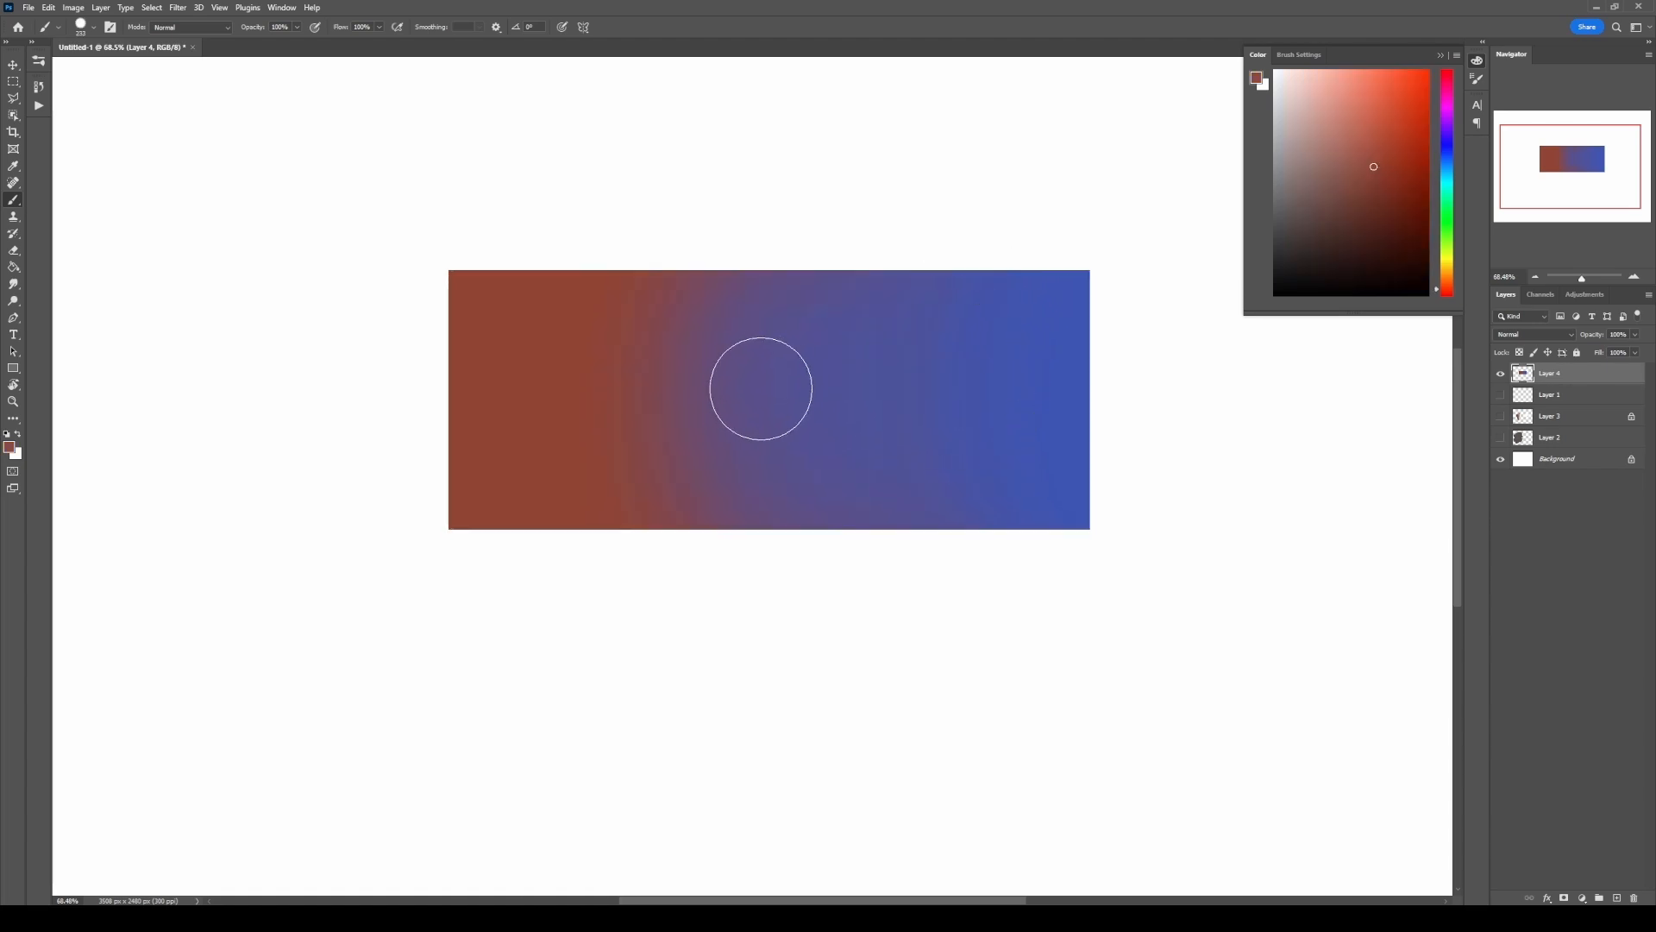
left_click_drag(761, 388, 769, 384)
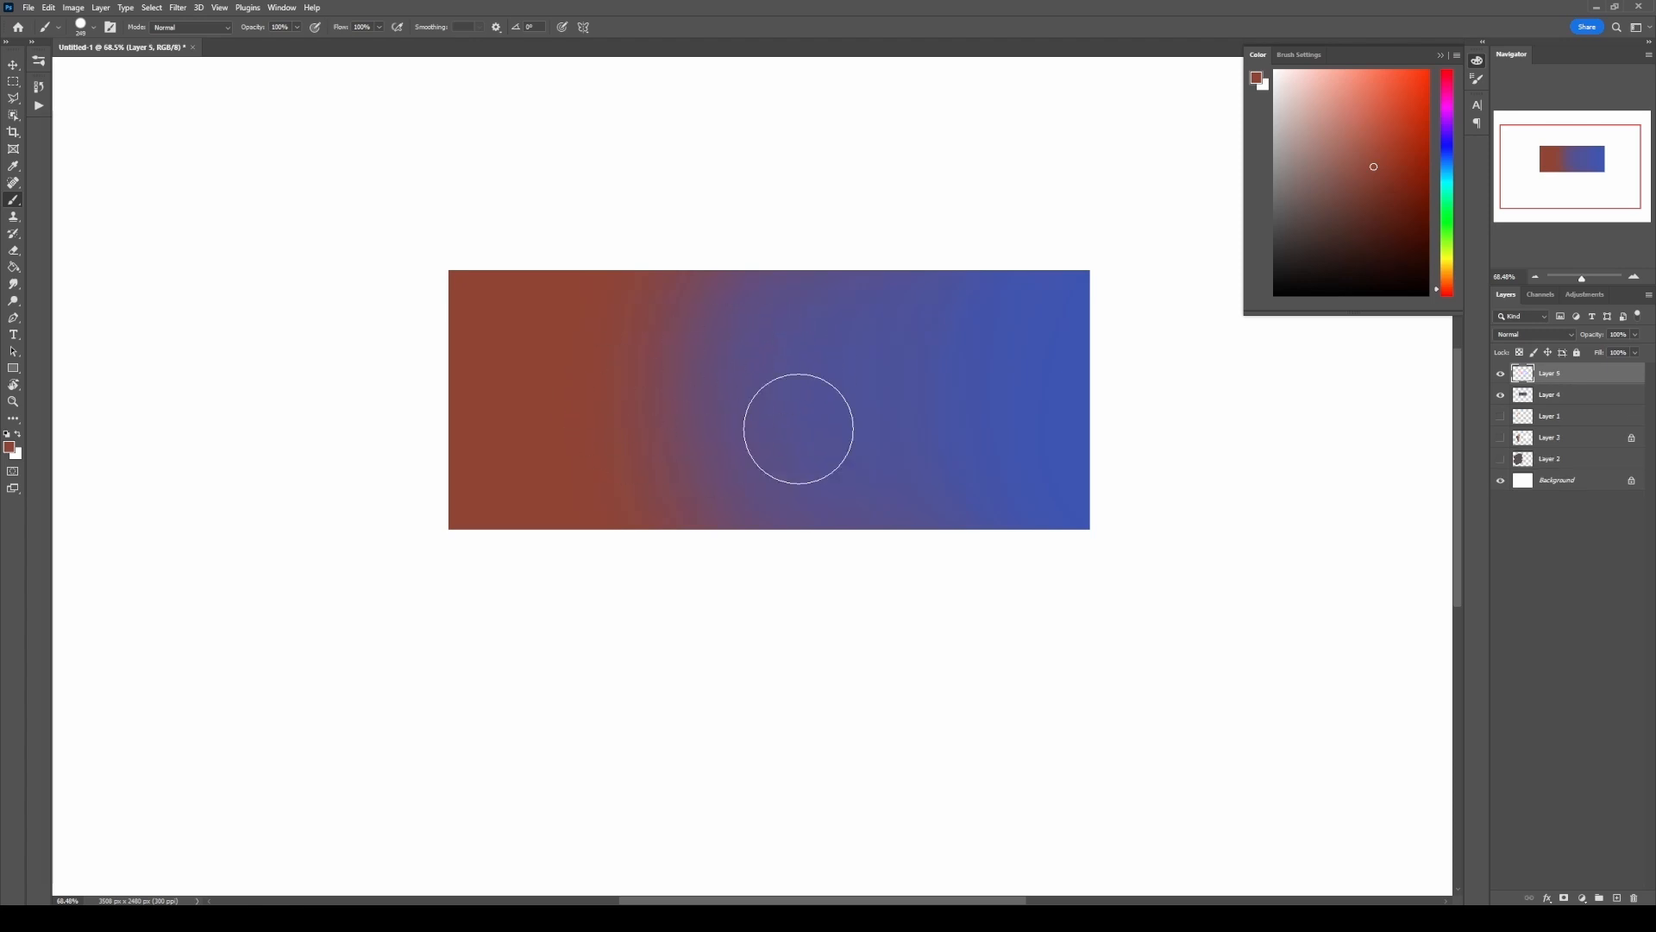
left_click_drag(1072, 288, 1060, 462)
key("ctrl+z")
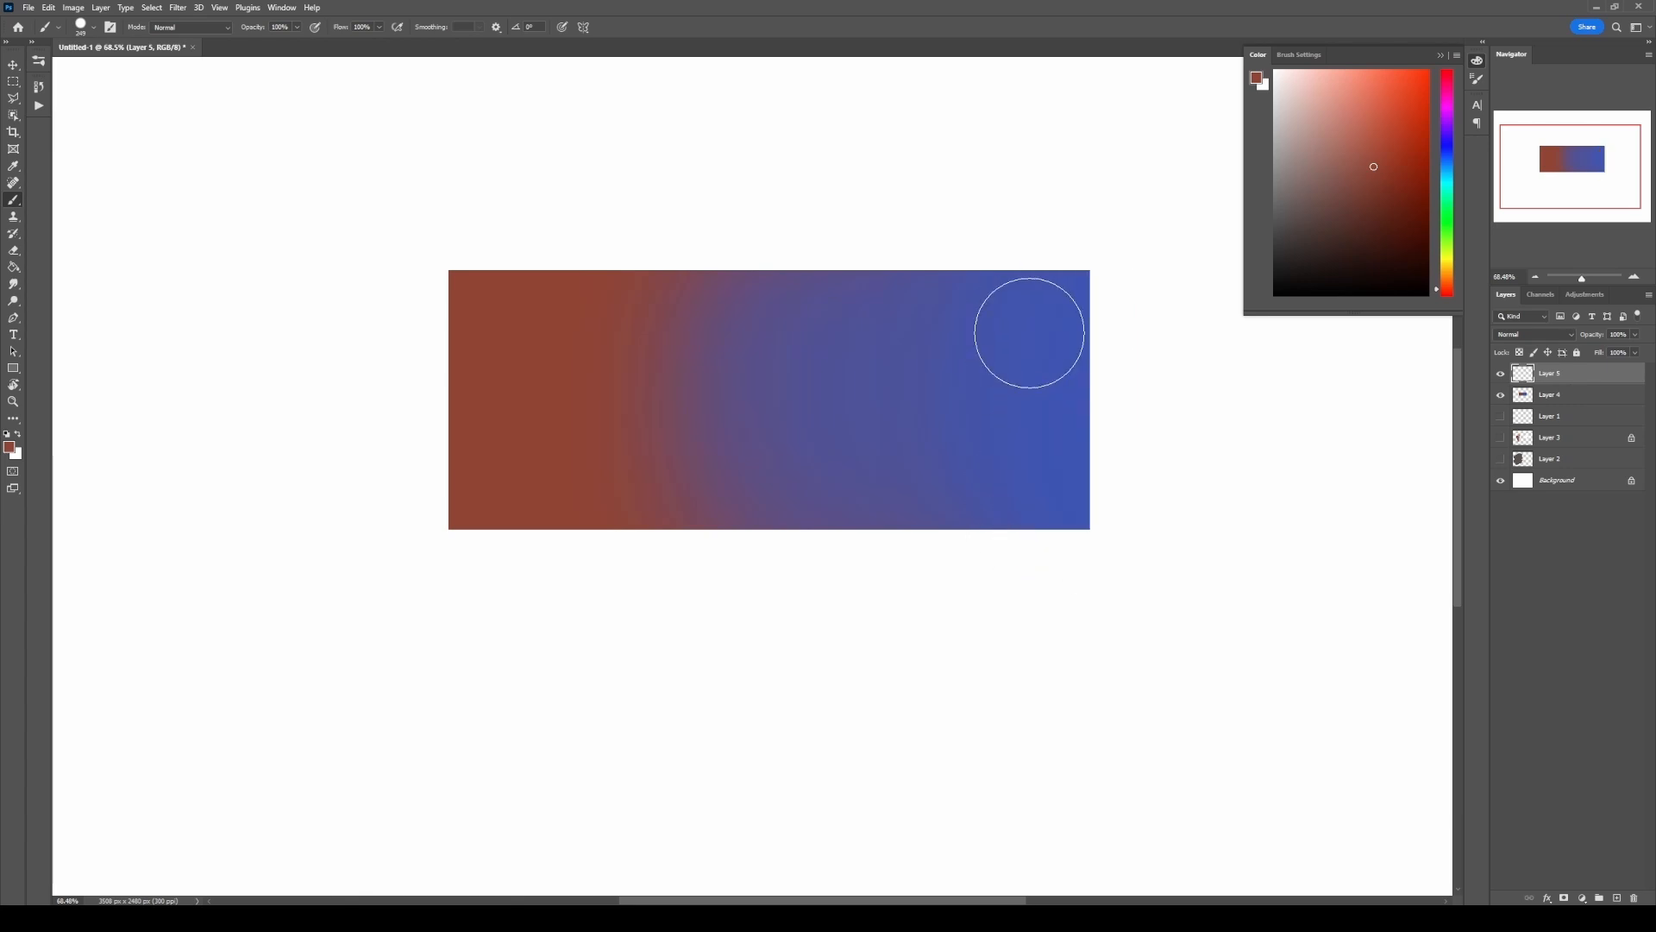
mouse_move(1055, 295)
left_mouse_down()
mouse_move(1057, 443)
mouse_move(1045, 459)
mouse_move(1032, 306)
mouse_move(984, 303)
mouse_move(954, 503)
left_mouse_up()
key("ctrl+z")
left_click_drag(1044, 278, 1047, 470)
key("ctrl+z")
Step: Sample the rectangle's red and paint a solid hard-edged patch over its blue end on the new layer
left_click(489, 400, "alt")
mouse_move(1080, 286)
left_mouse_down()
mouse_move(1066, 446)
mouse_move(1047, 310)
mouse_move(1010, 346)
mouse_move(987, 429)
mouse_move(919, 508)
left_mouse_up()
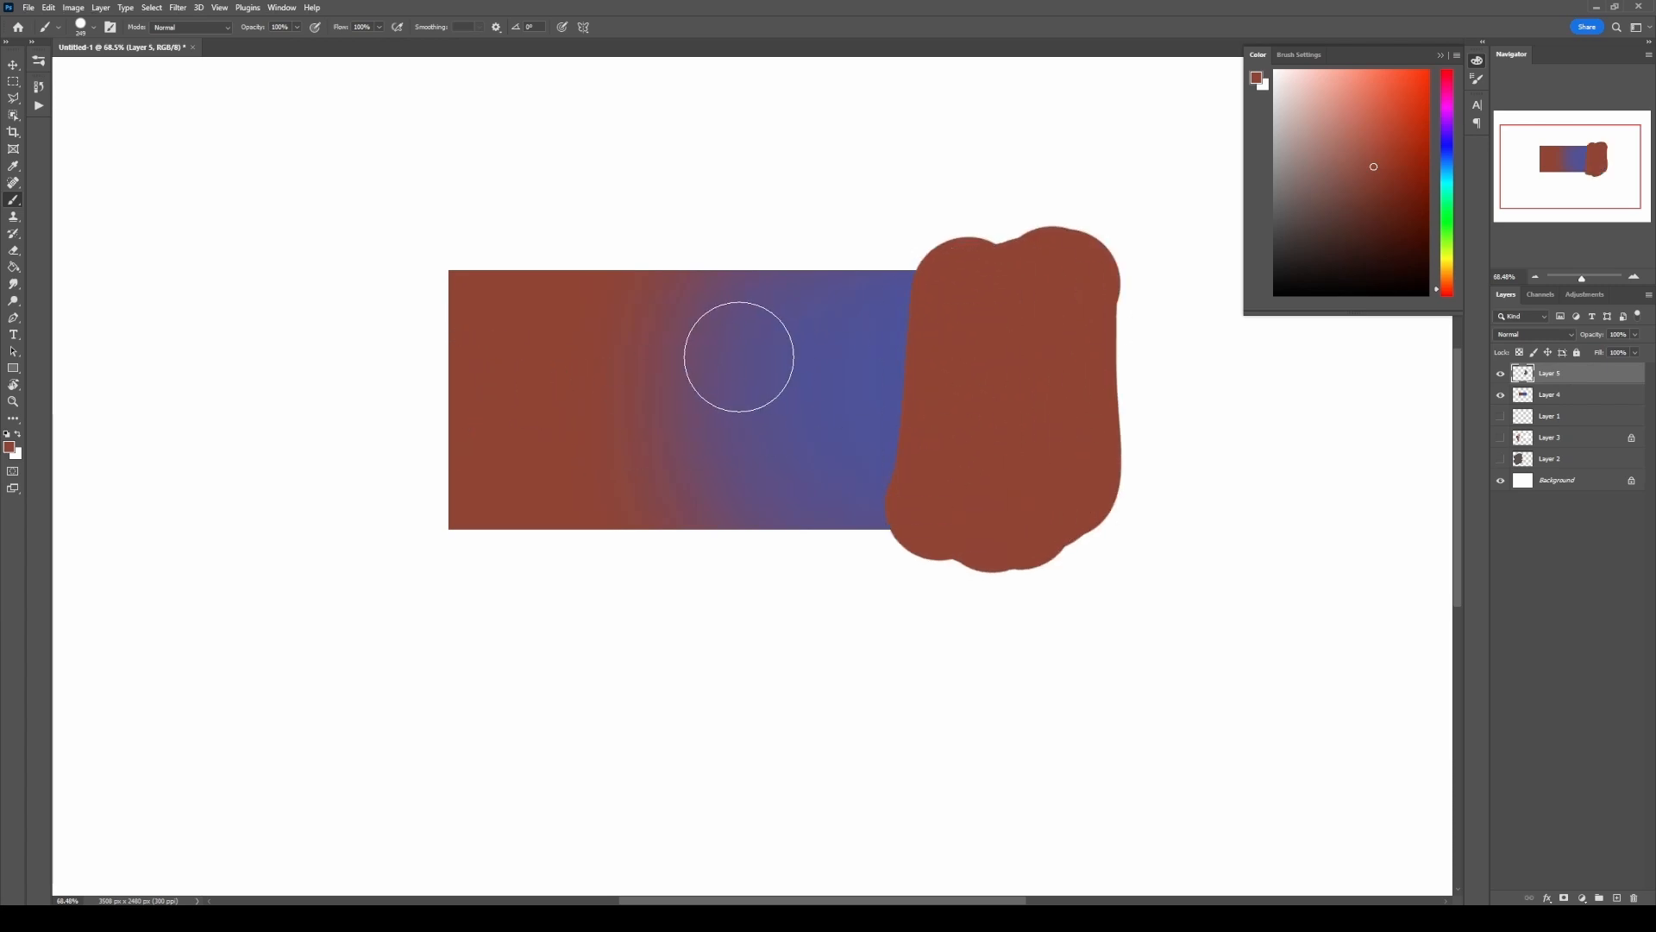
Step: Soften the left edge of the solid red patch using the Eraser with the Soft Round Pressure Opacity brush
key("e")
right_click(729, 356)
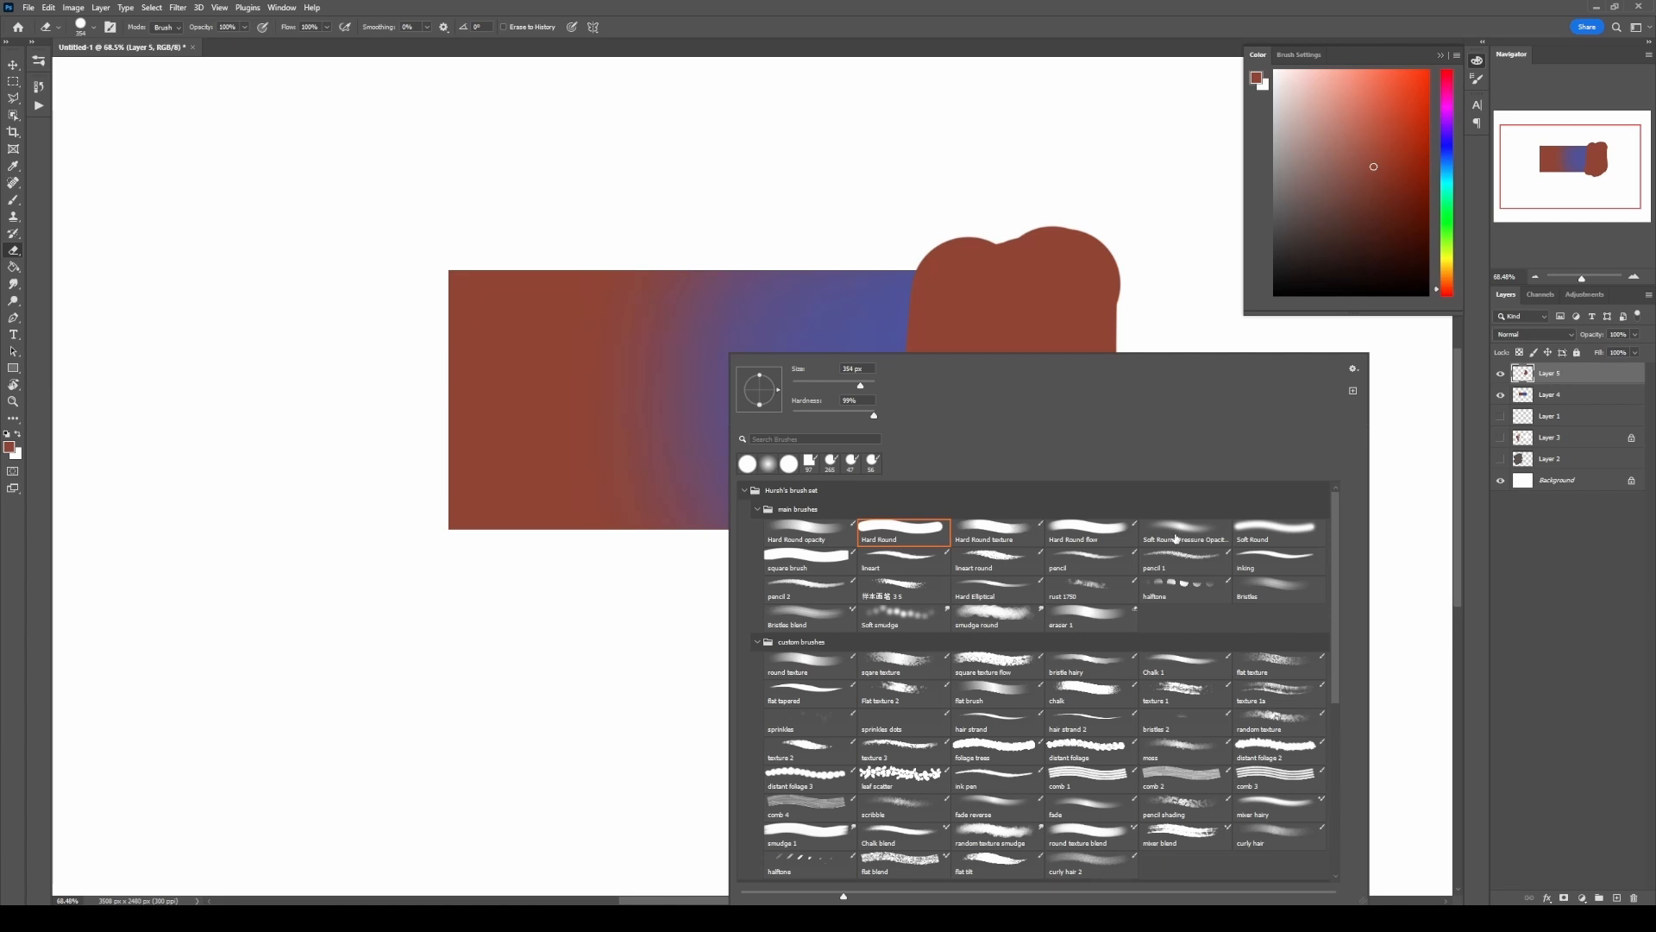
double_click(1177, 539)
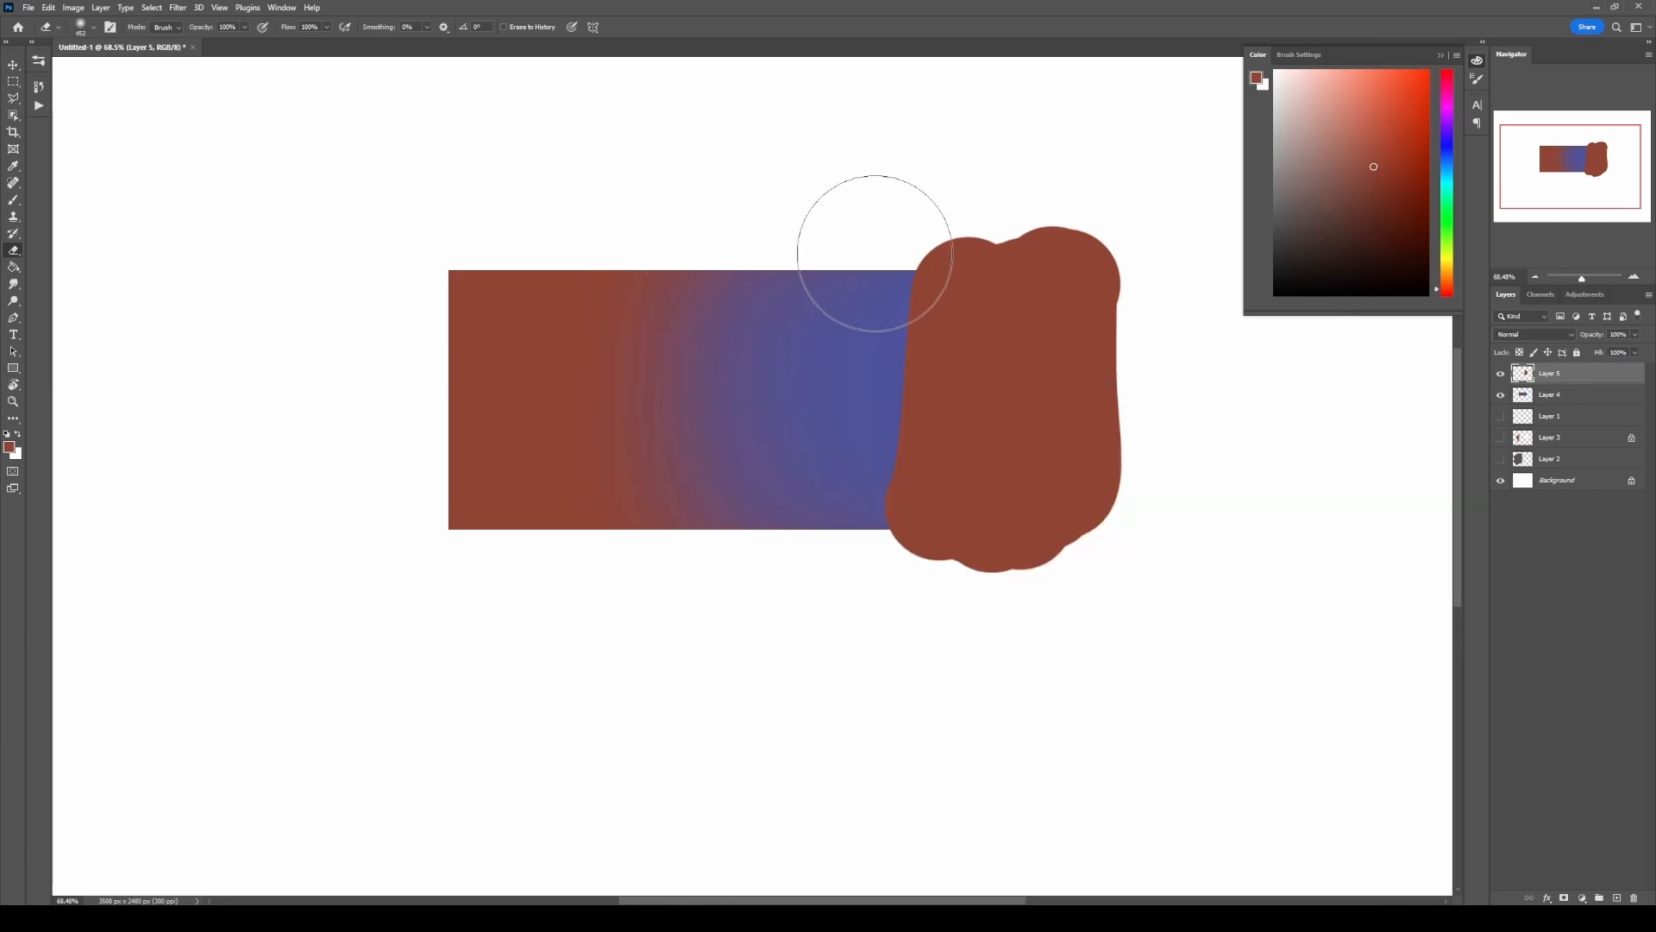
mouse_move(872, 296)
left_mouse_down()
mouse_move(866, 255)
mouse_move(838, 290)
mouse_move(869, 384)
left_mouse_up()
left_click_drag(842, 334, 880, 335)
mouse_move(880, 295)
left_mouse_down()
mouse_move(824, 411)
mouse_move(860, 182)
mouse_move(828, 255)
mouse_move(822, 505)
mouse_move(880, 681)
mouse_move(968, 285)
left_mouse_up()
mouse_move(965, 340)
left_mouse_down()
mouse_move(935, 483)
mouse_move(939, 425)
left_mouse_up()
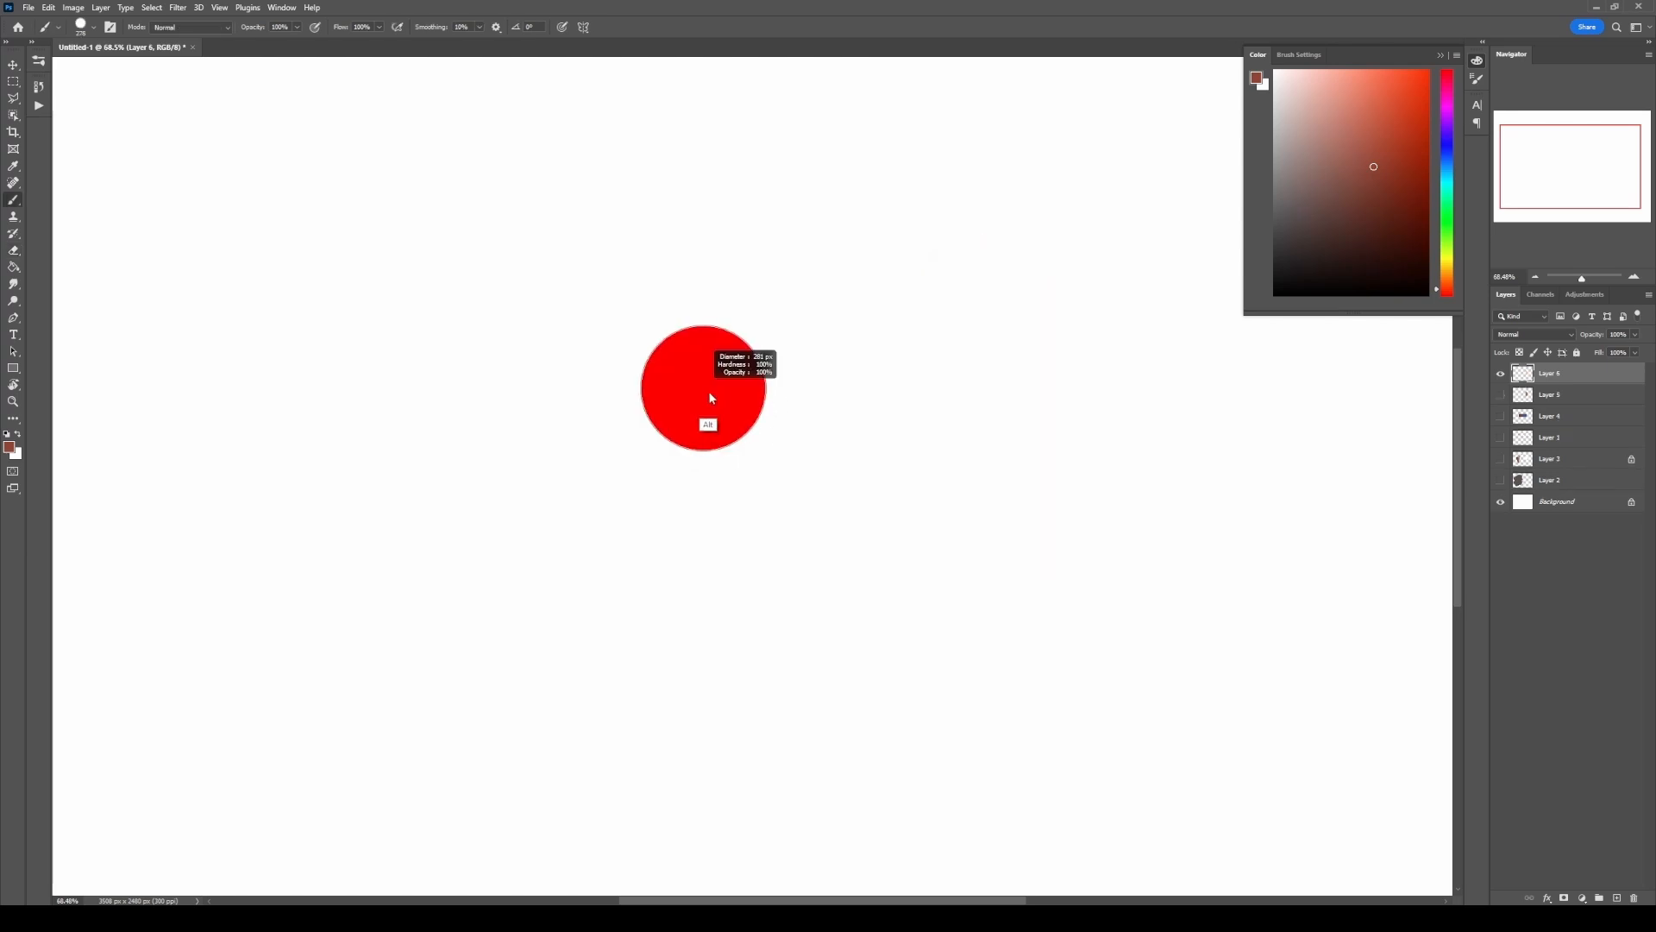
Step: Paint adjoining solid red and blue blocks on the empty layer with the square brush
right_click(707, 356)
left_click(788, 561)
left_click_drag(1384, 169, 1397, 158)
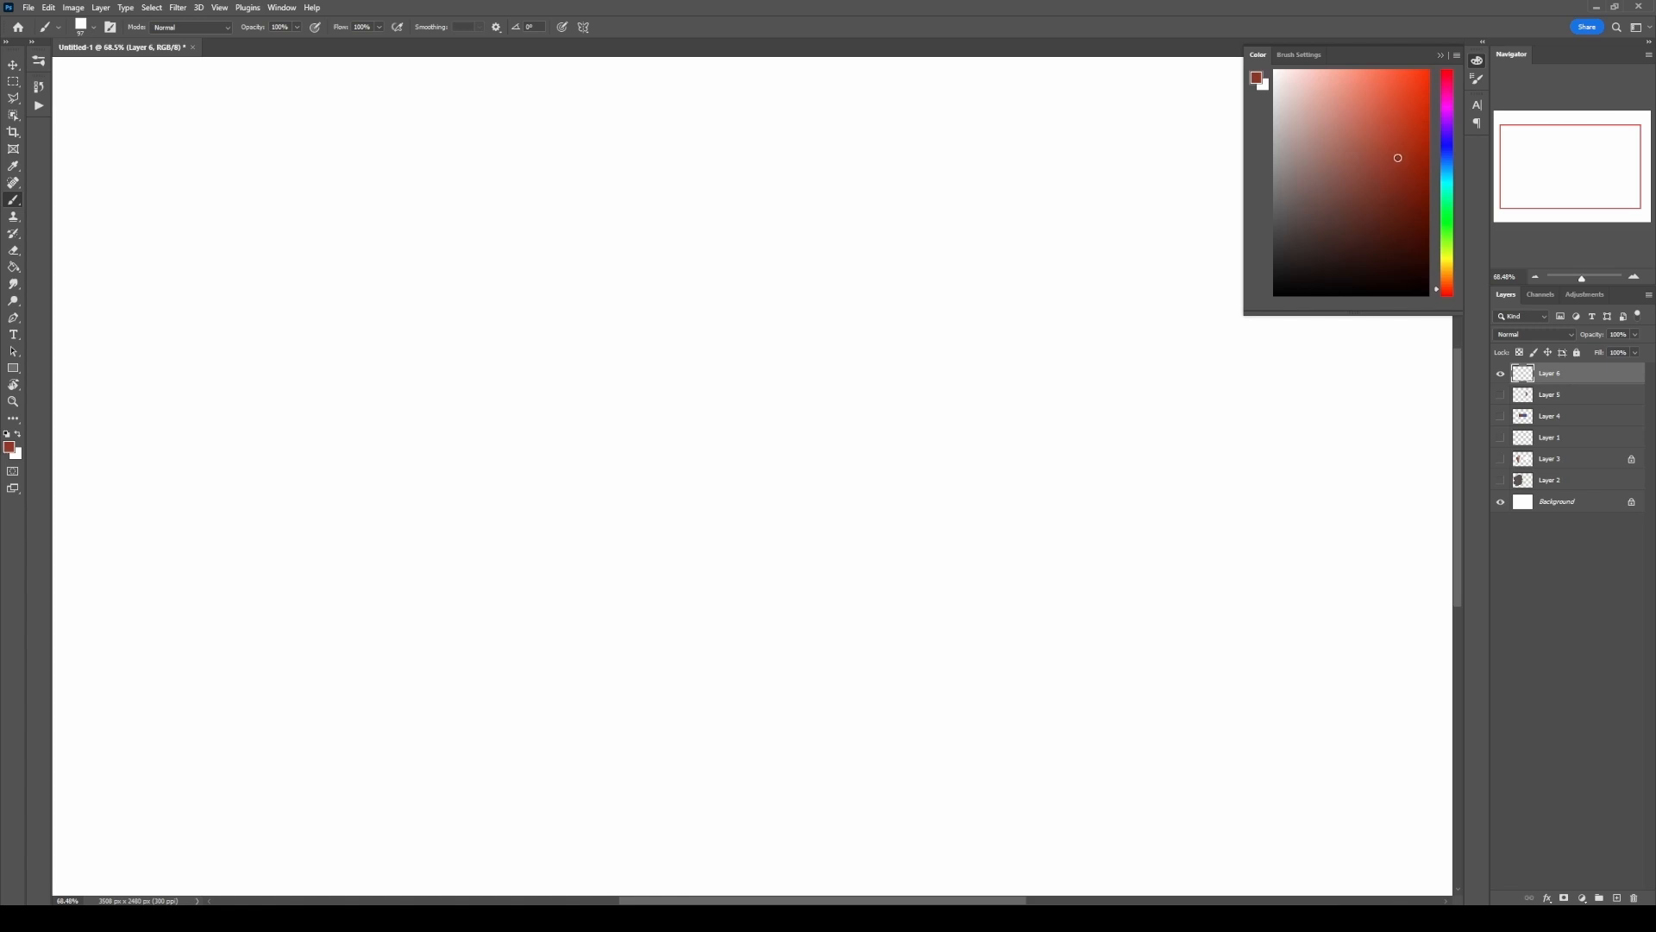
left_click_drag(1398, 159, 1390, 165)
mouse_move(712, 355)
left_mouse_down()
mouse_move(636, 337)
mouse_move(540, 432)
mouse_move(600, 513)
mouse_move(729, 336)
left_mouse_up()
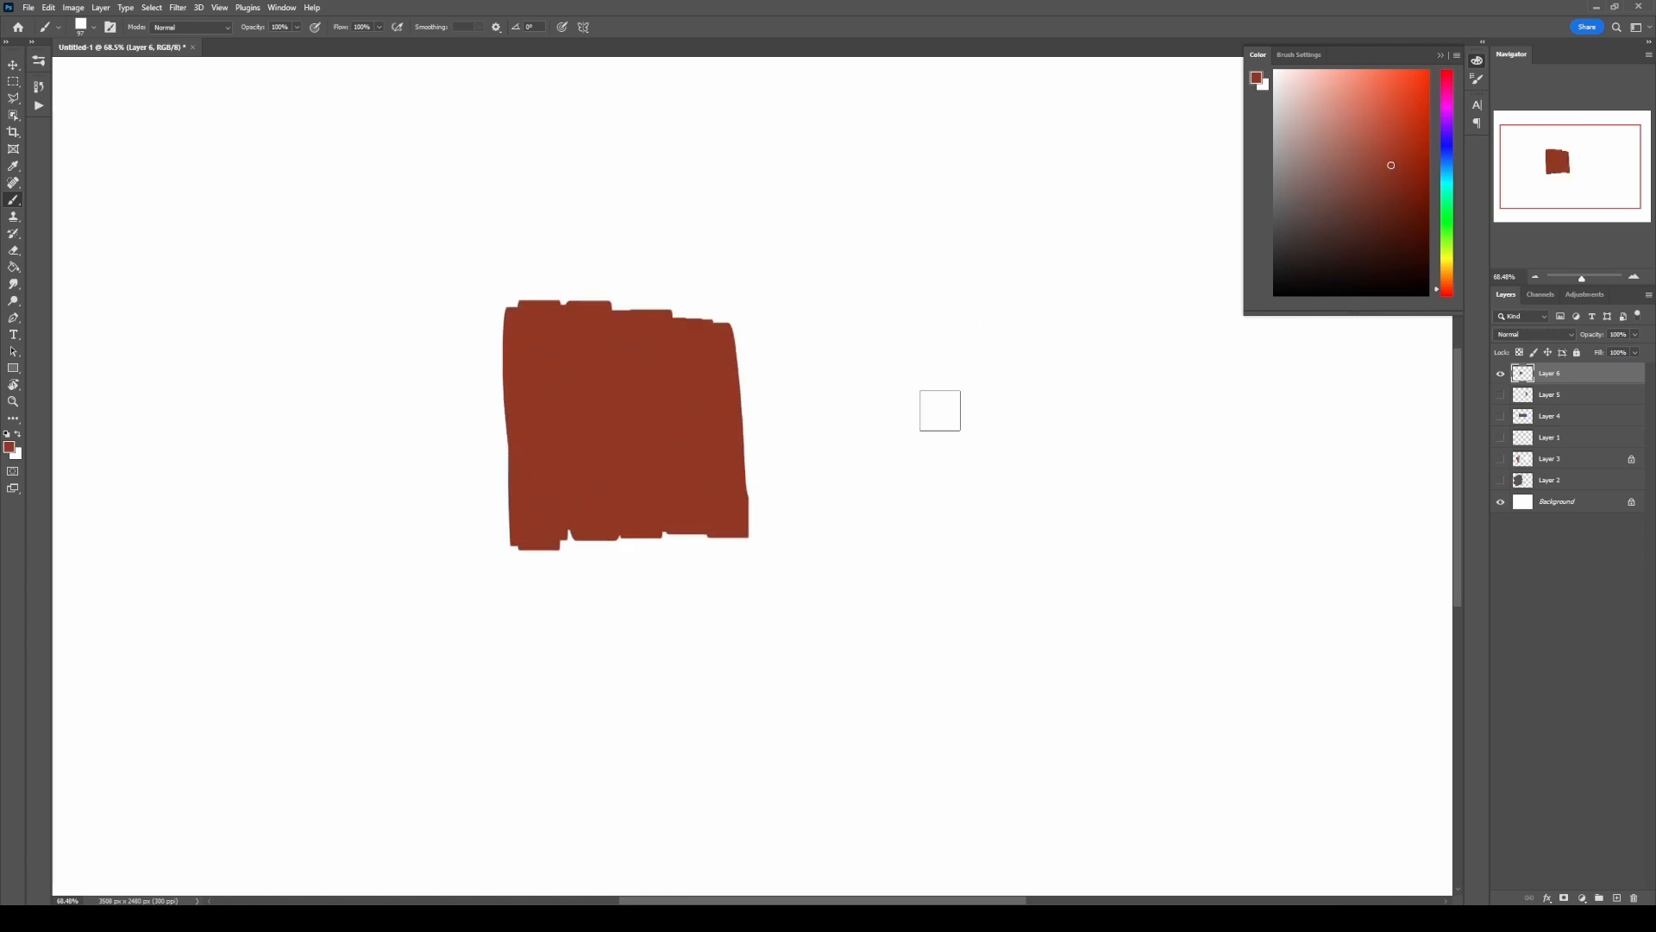
mouse_move(733, 518)
left_mouse_down()
mouse_move(757, 340)
mouse_move(891, 359)
mouse_move(975, 494)
left_mouse_up()
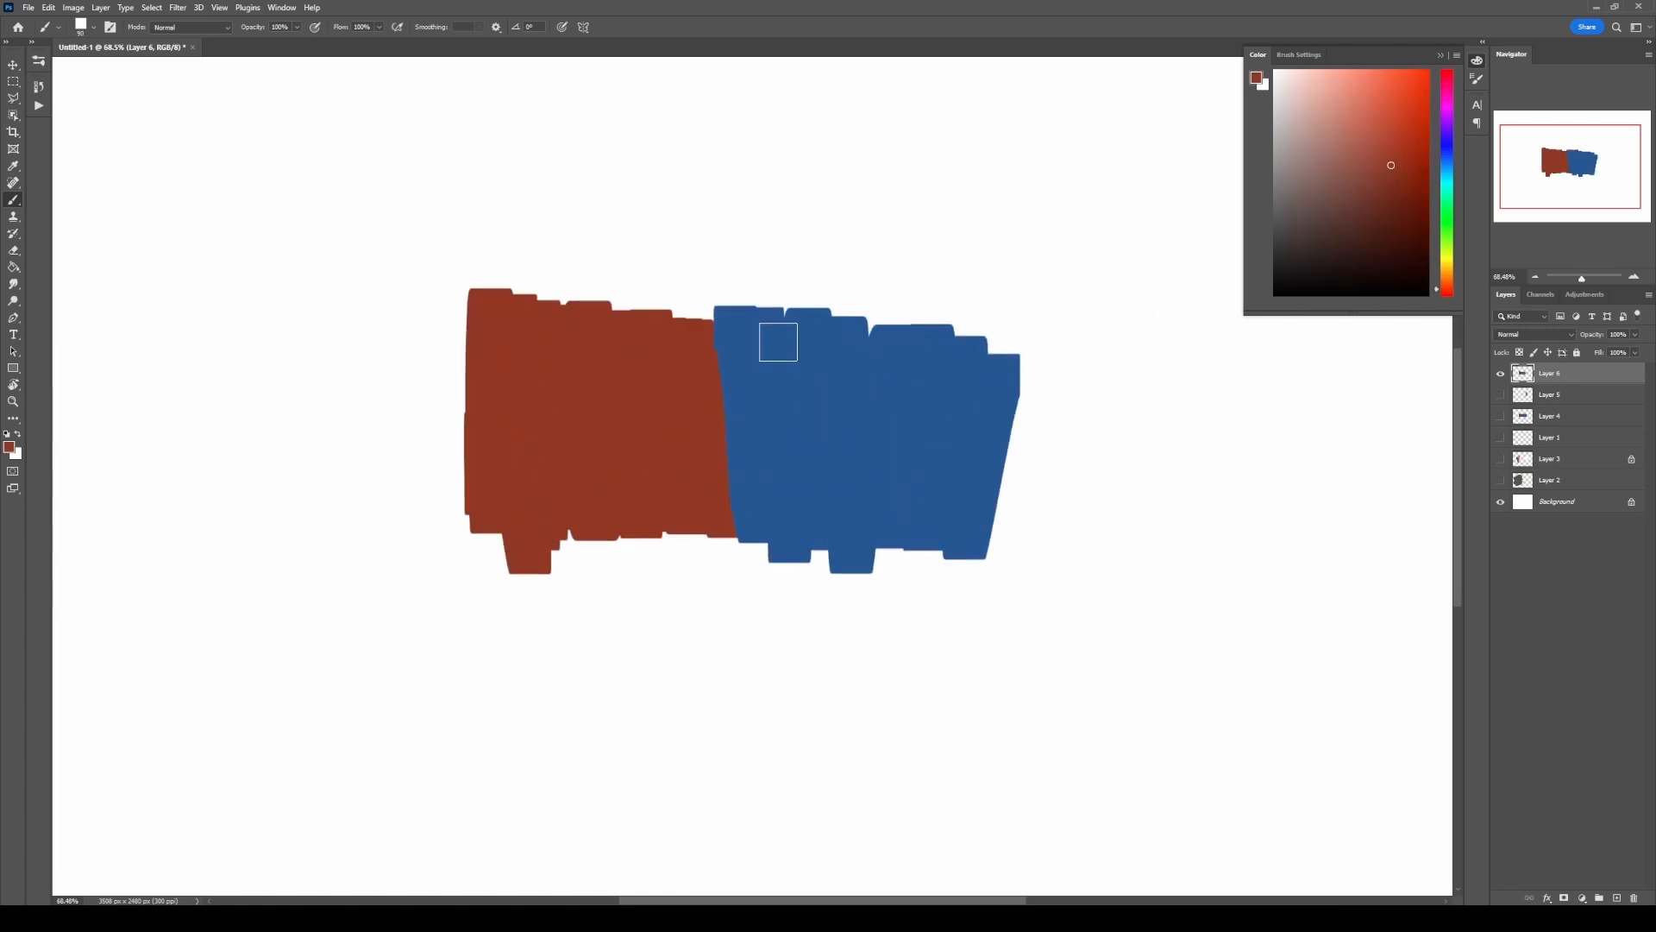
Step: Undo the red loop drawn around the block boundary, then choose the Hard Round opacity brush and enlarge it
mouse_move(778, 343)
left_mouse_down()
mouse_move(841, 293)
mouse_move(652, 382)
left_mouse_up()
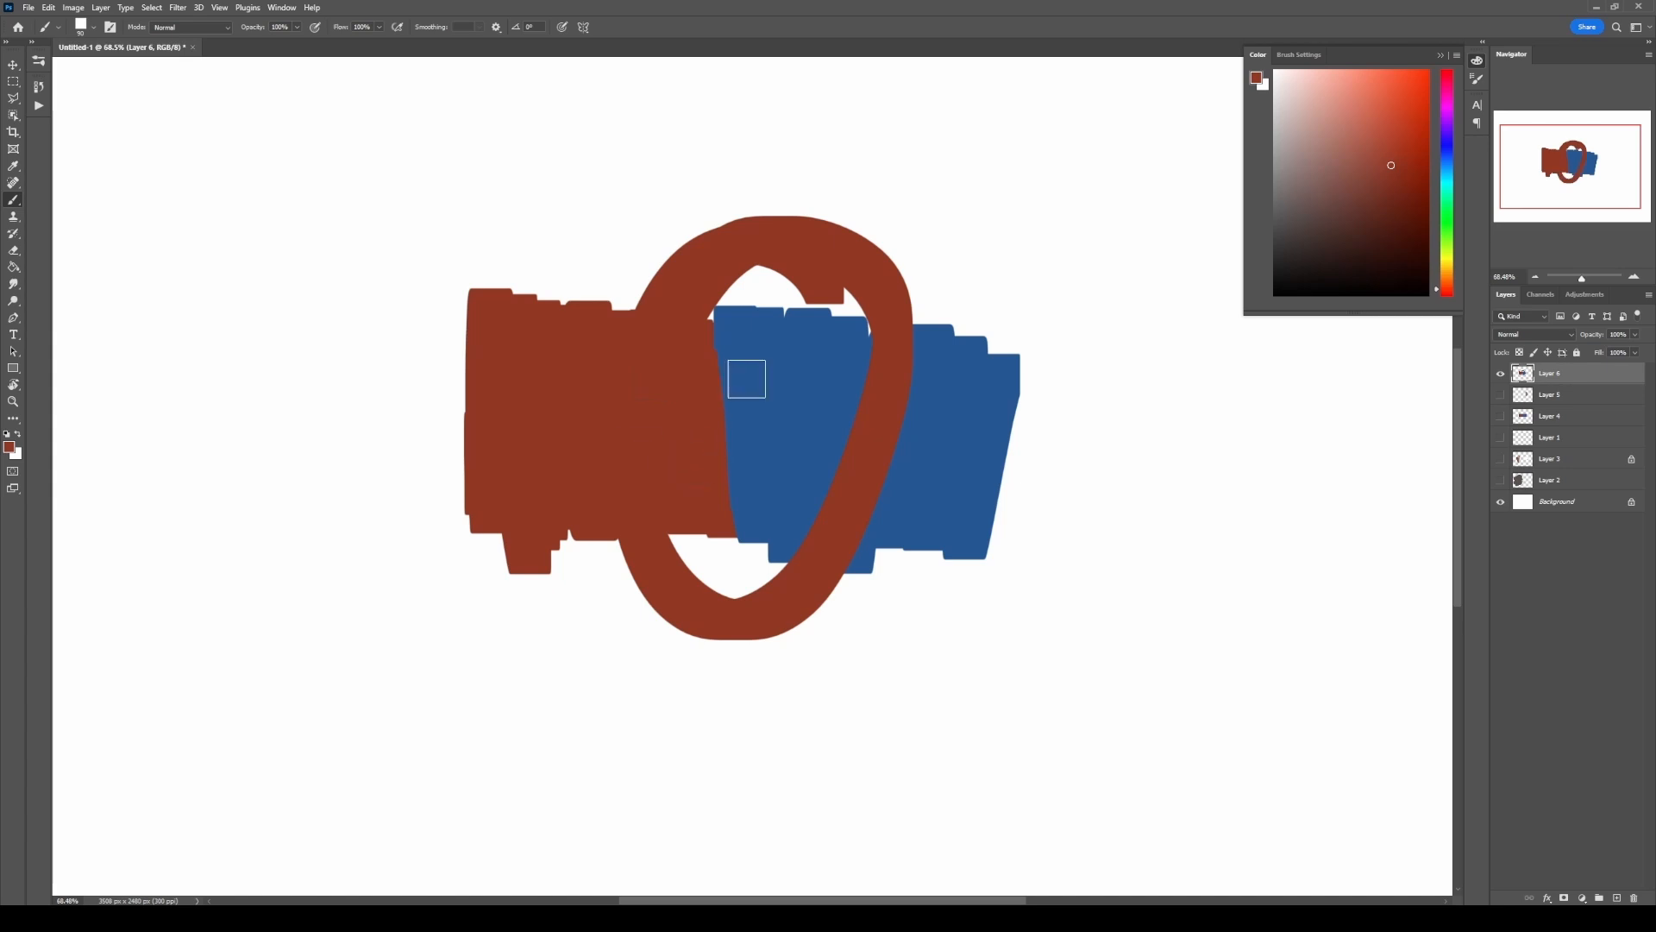
key("ctrl+z")
right_click(722, 428)
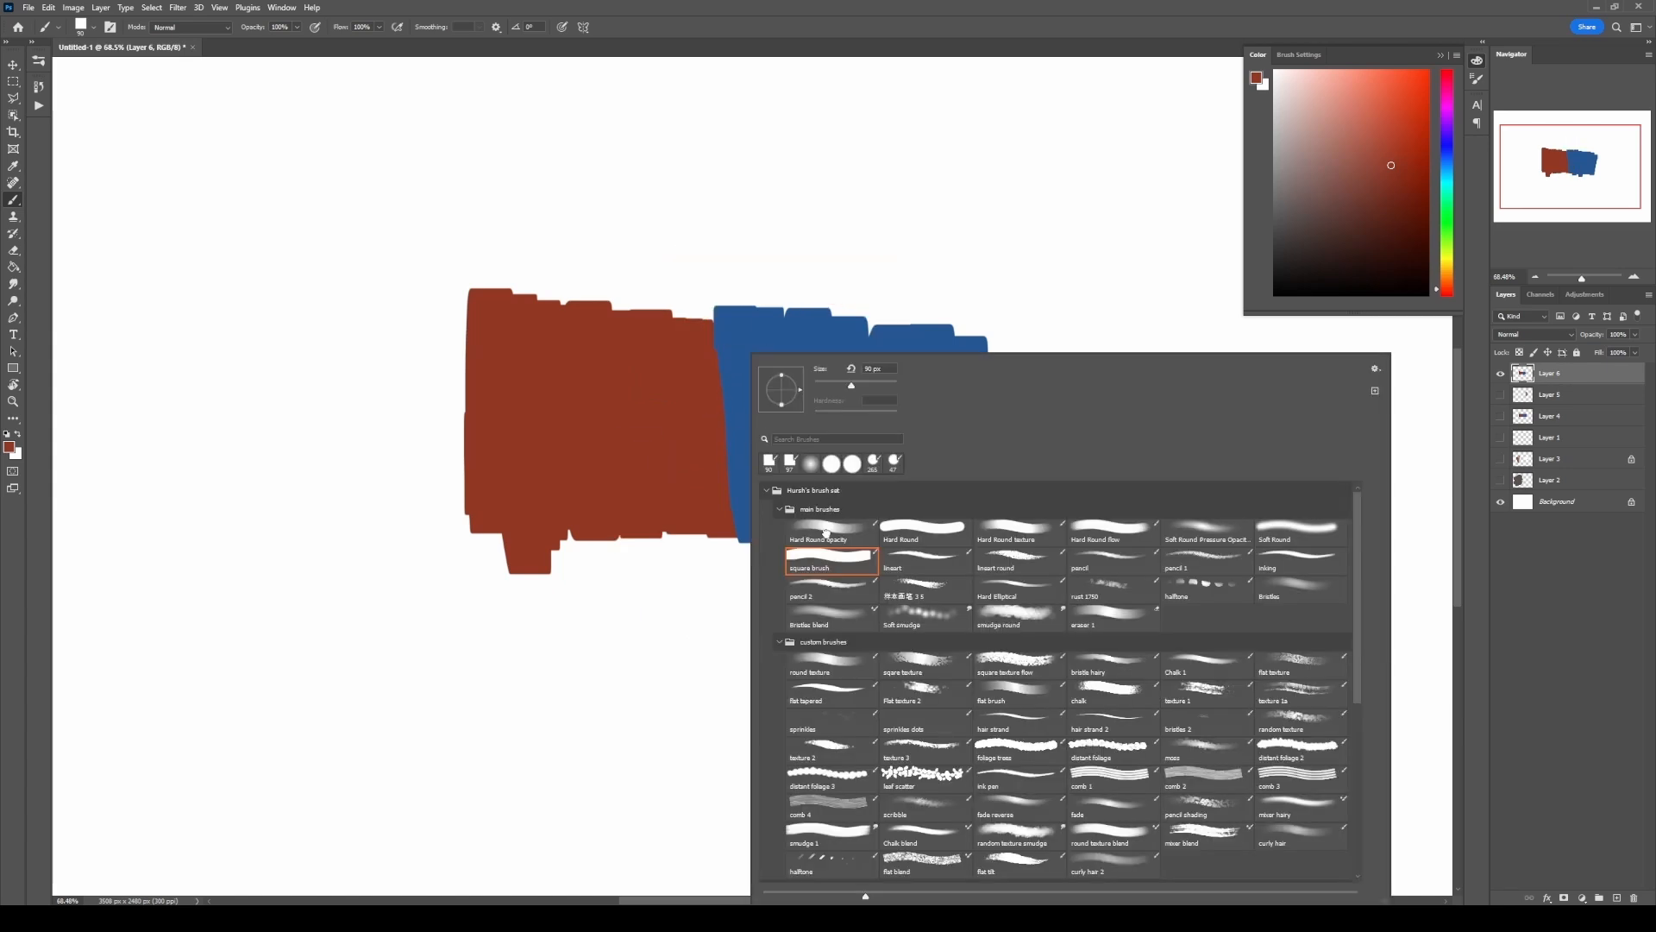
right_click(720, 369, "alt")
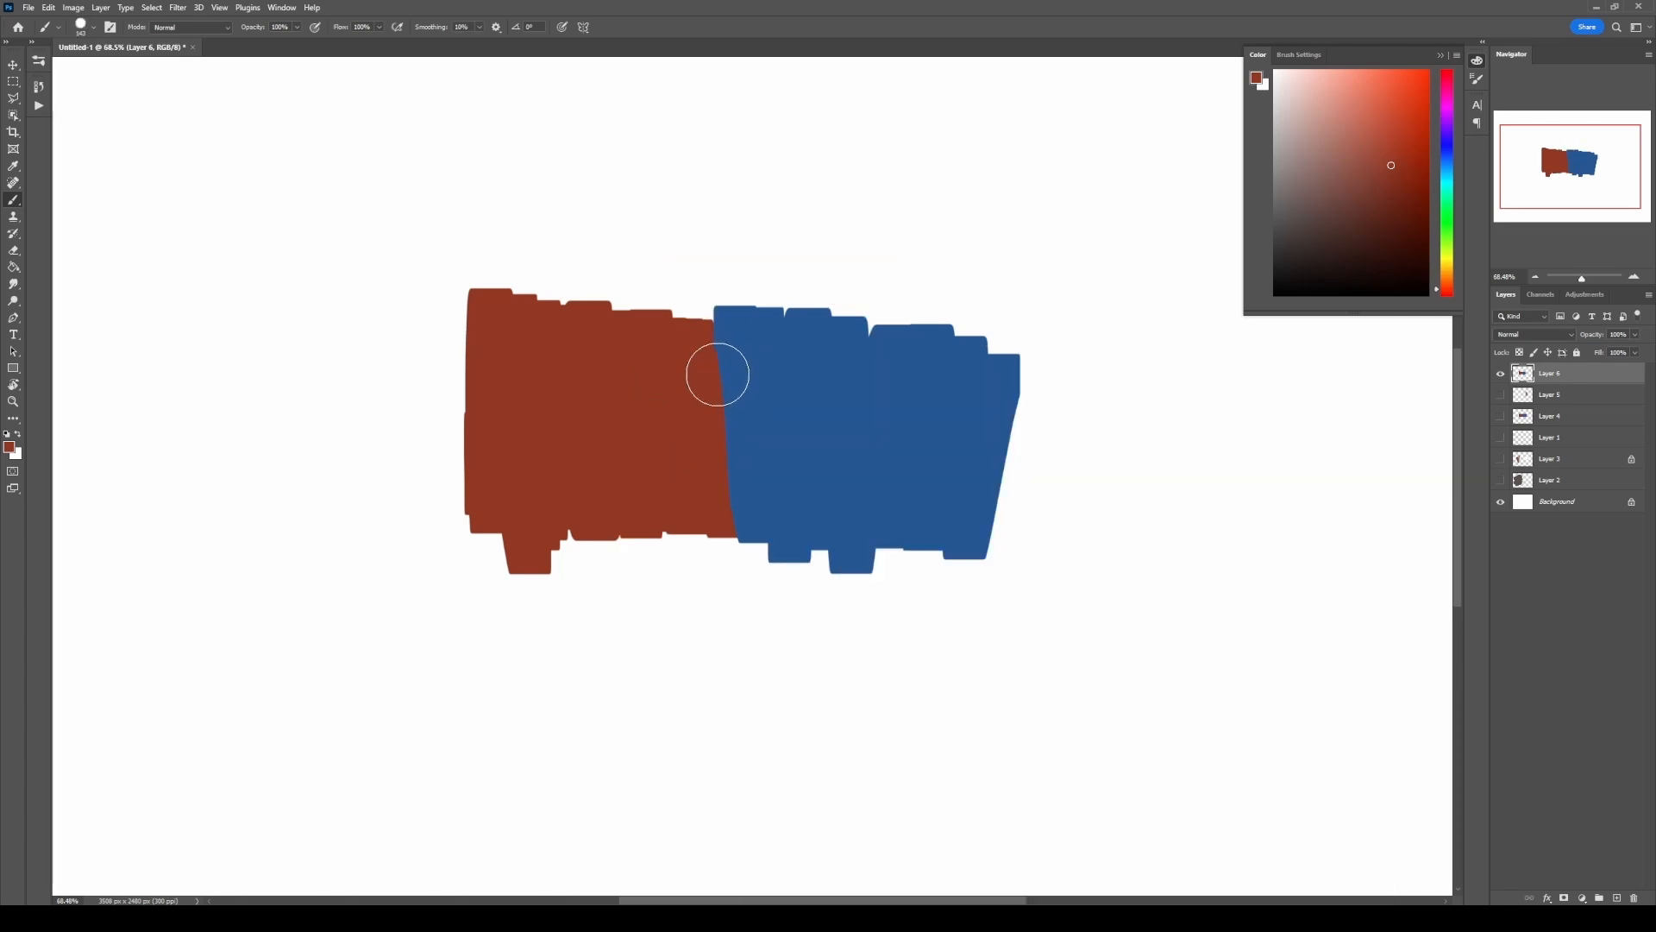
right_click(726, 373, "alt")
right_click(721, 369, "alt")
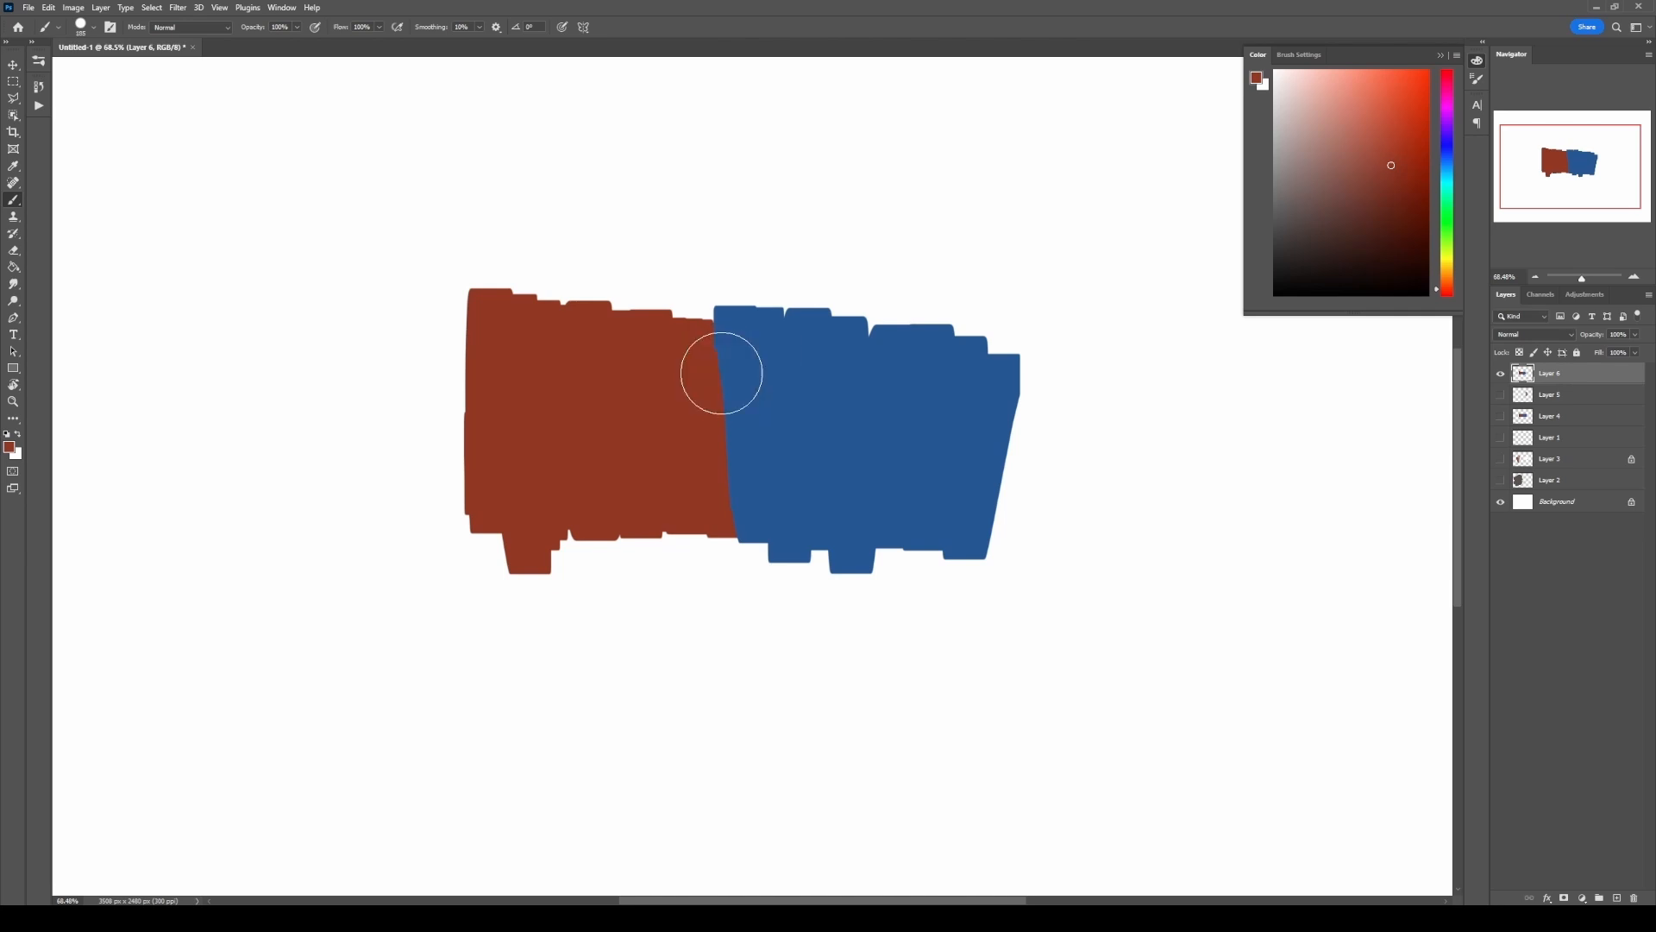
Step: Check the brush's Transfer settings and try test strokes on the blank canvas above the blue block
left_click(1479, 82)
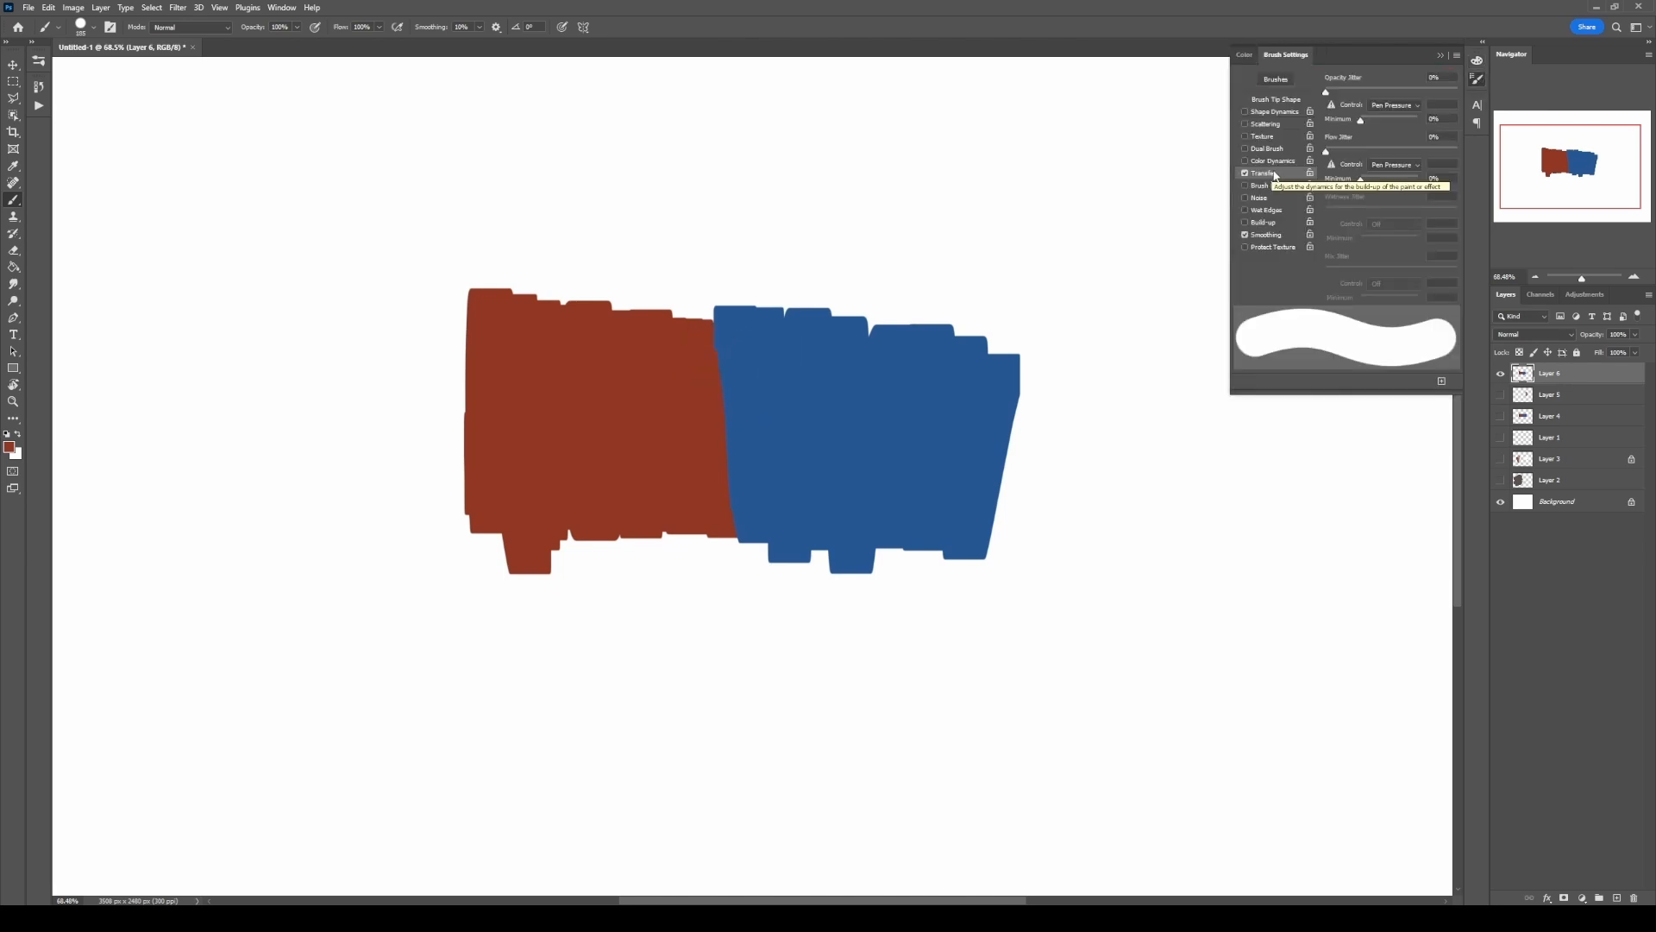
left_click(1480, 77)
mouse_move(850, 184)
left_mouse_down()
mouse_move(1127, 241)
mouse_move(1170, 318)
left_mouse_up()
key("ctrl+z")
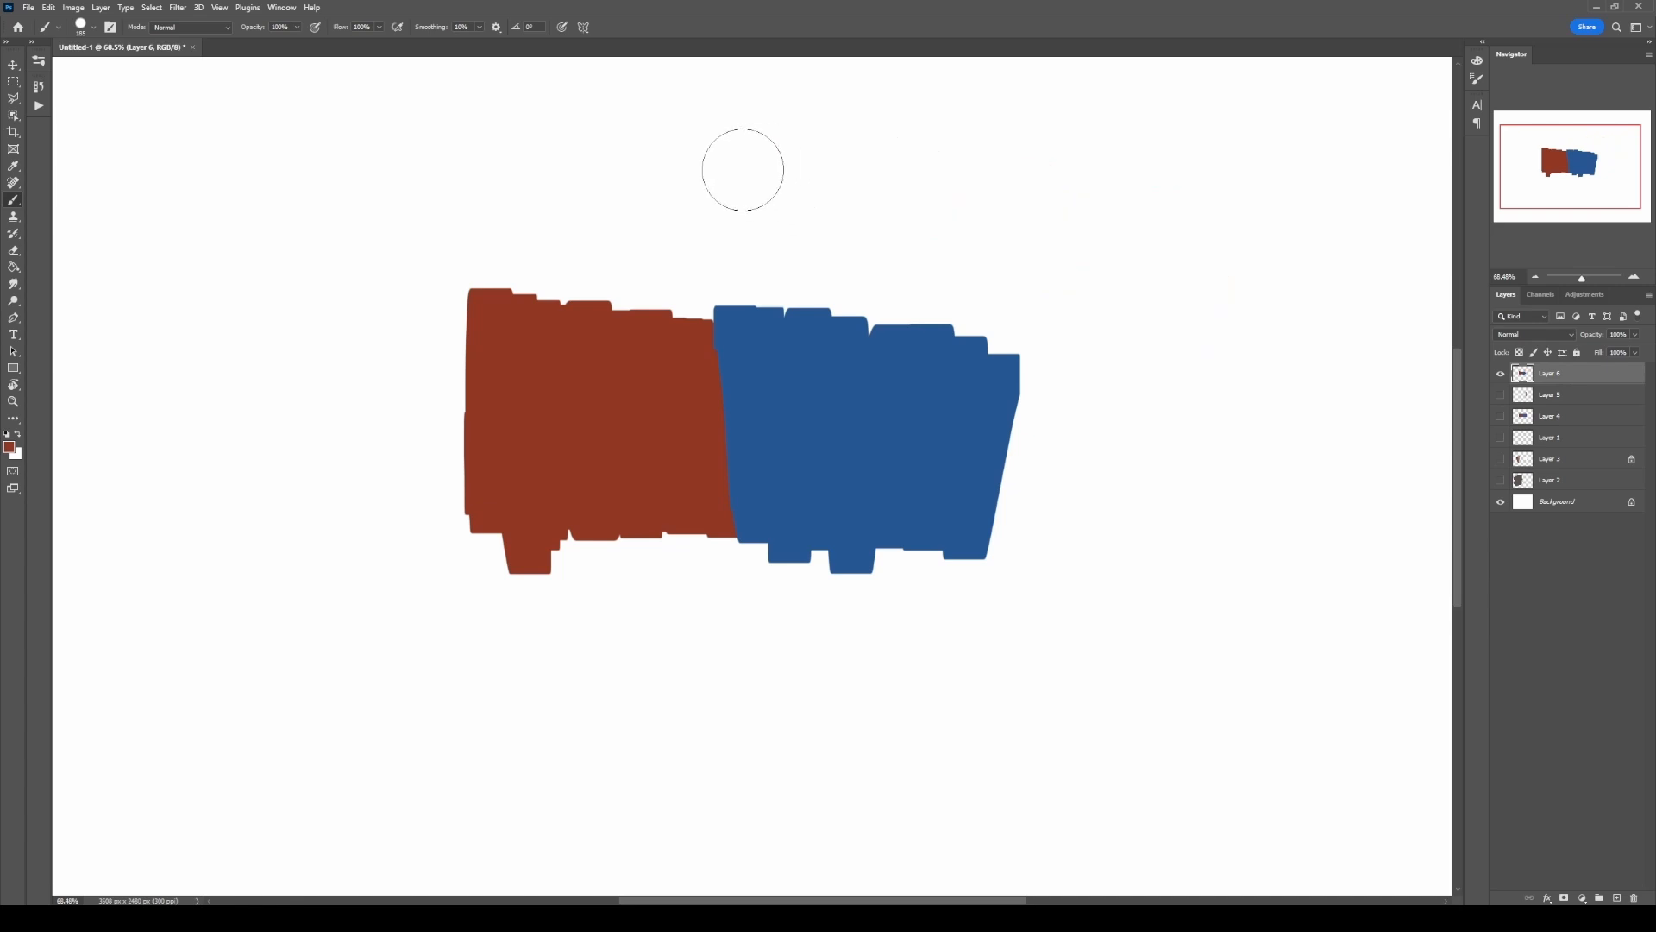
mouse_move(743, 170)
left_mouse_down()
mouse_move(979, 222)
mouse_move(1182, 332)
left_mouse_up()
key("ctrl+z")
Step: Sample the red and paint a semi-transparent strip down the boundary between the red and blue blocks
left_click_drag(767, 384, 772, 384)
left_click(686, 385, "alt")
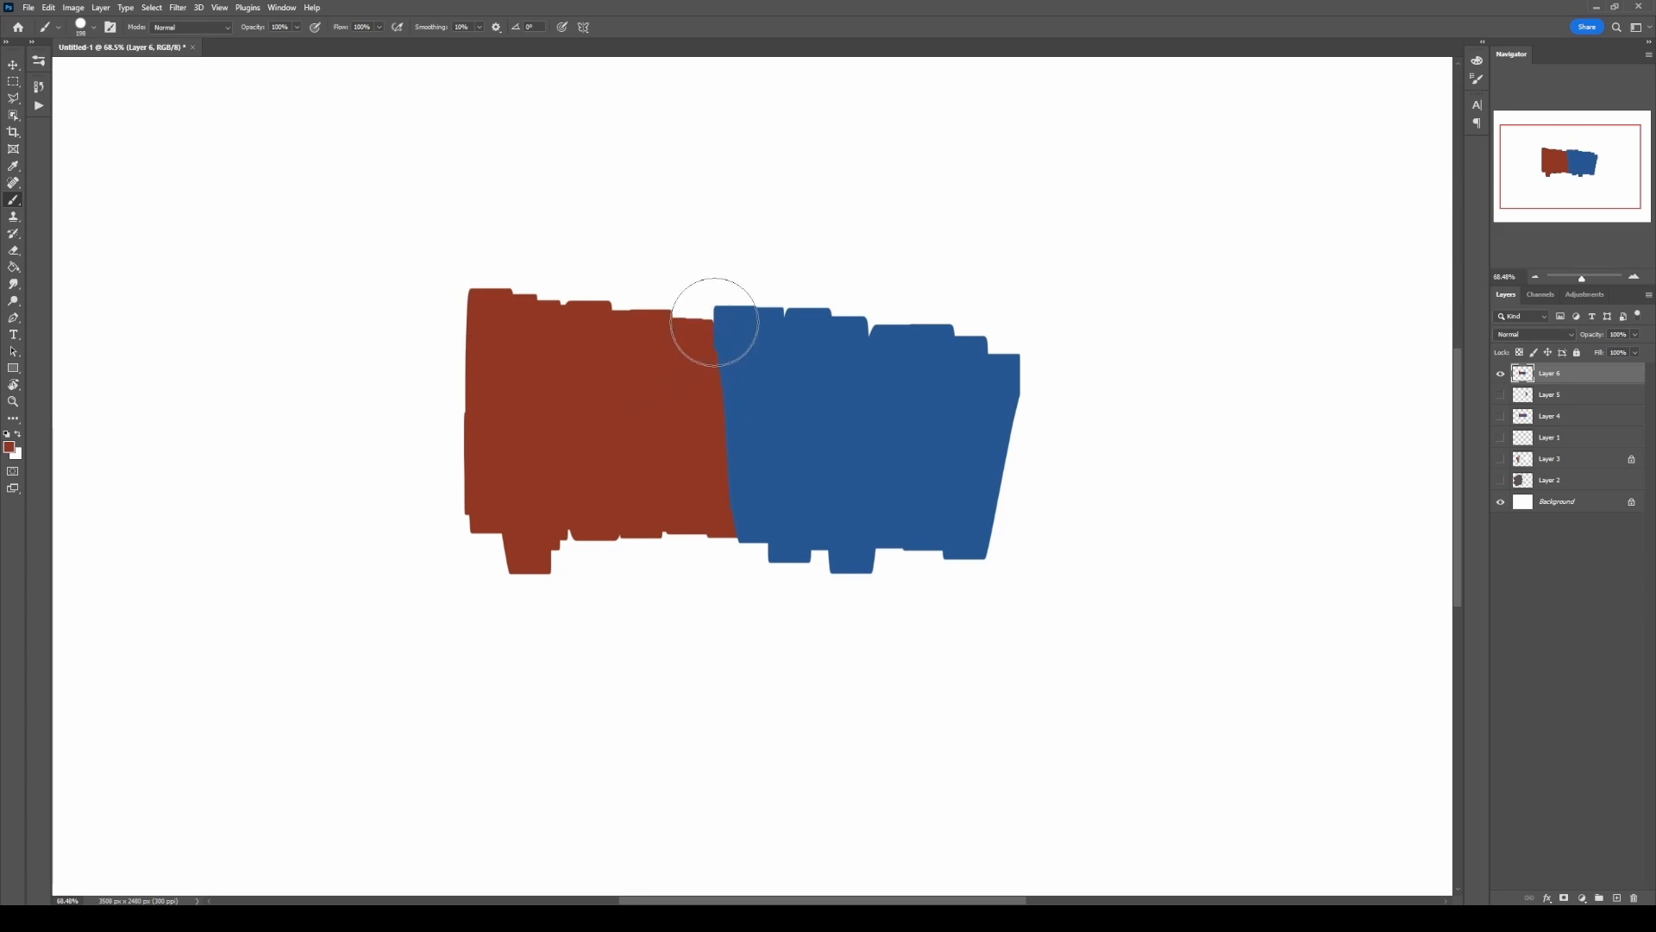
left_click_drag(715, 323, 720, 347)
mouse_move(727, 454)
left_mouse_down()
mouse_move(728, 335)
mouse_move(738, 517)
mouse_move(733, 415)
left_mouse_up()
left_click_drag(742, 513, 729, 339)
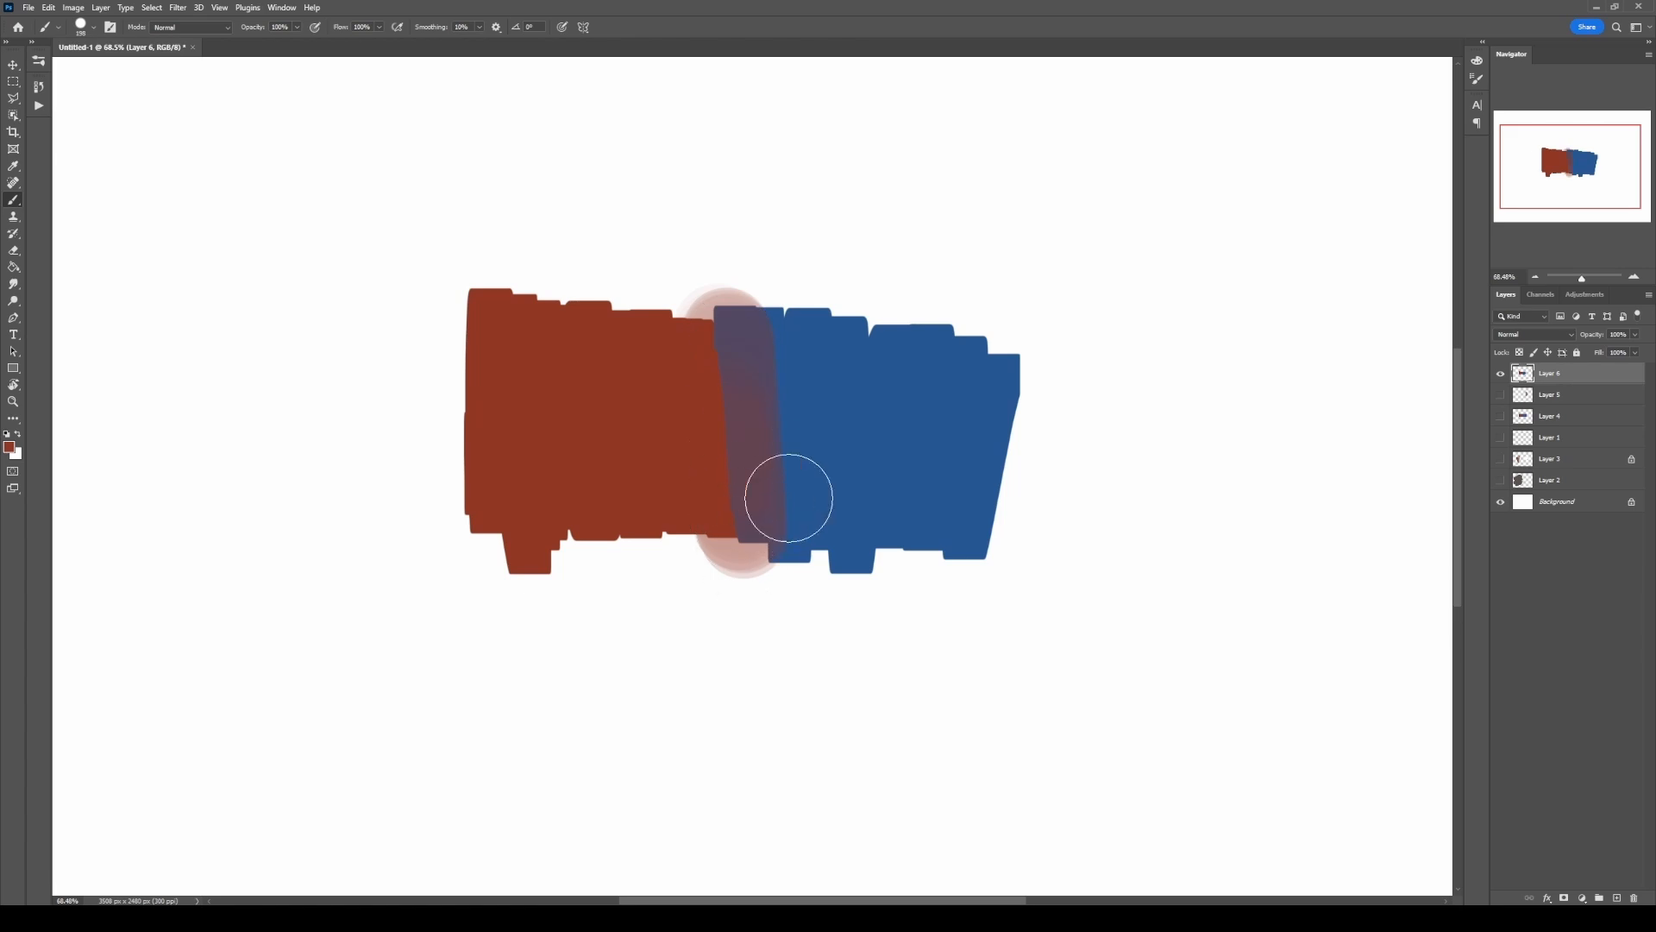
Step: Sample the mixed purple tones and paint successive overlapping vertical strips farther into the blue block
left_click_drag(750, 413, 724, 410)
left_click(744, 405, "alt")
left_click_drag(778, 324, 776, 469)
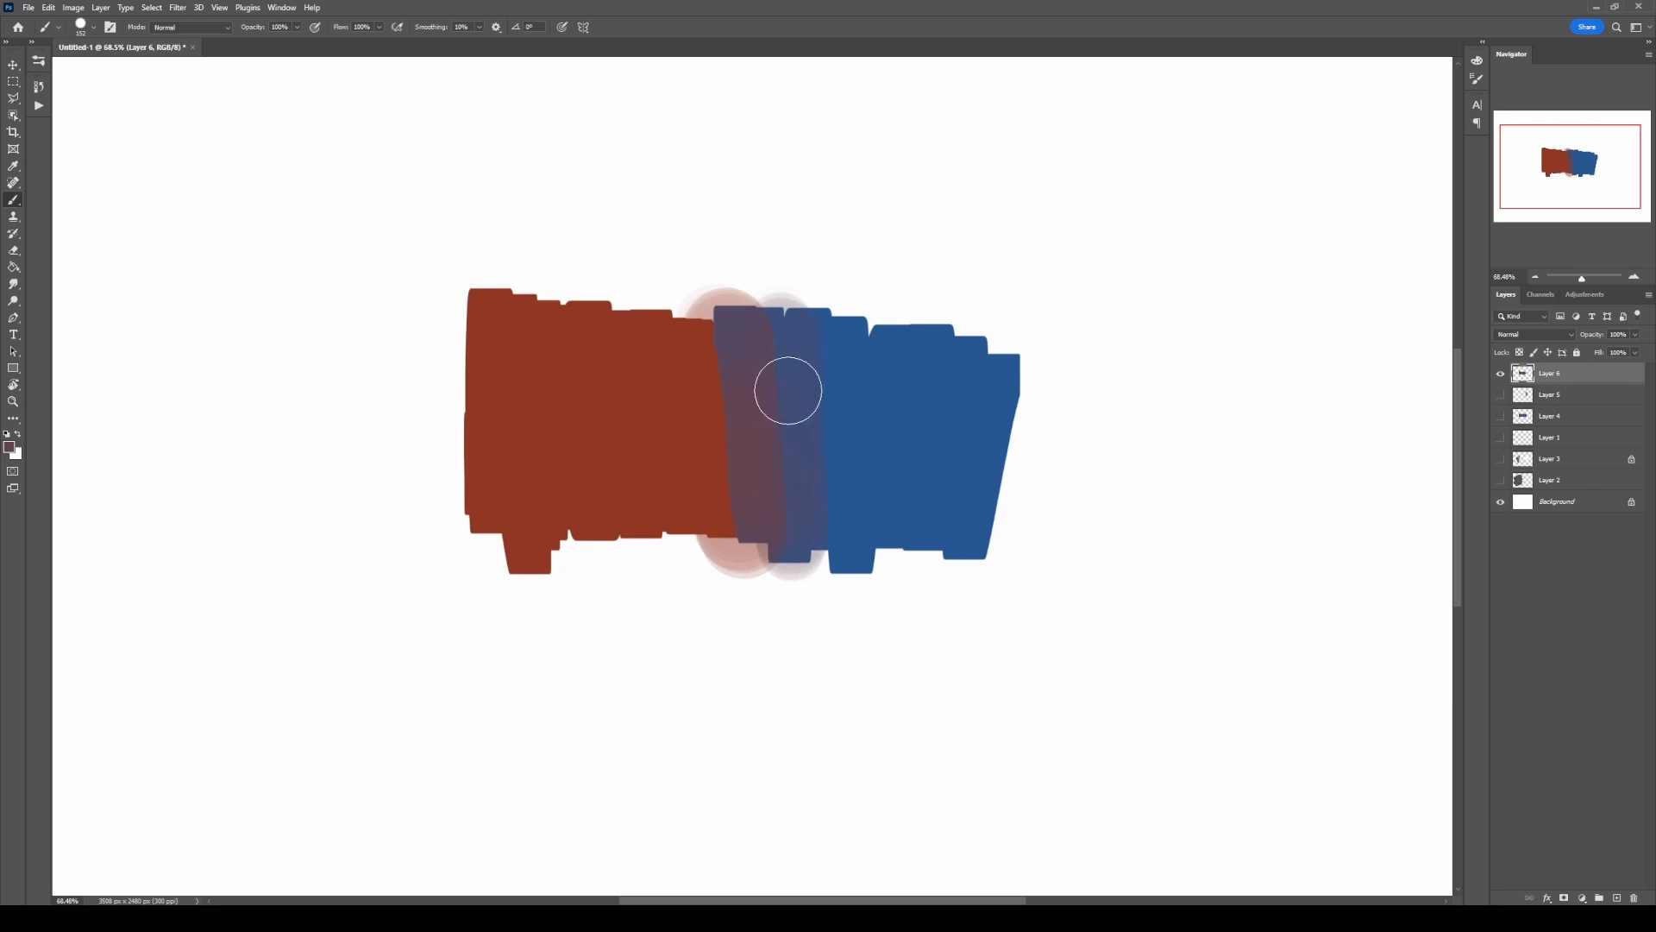
left_click(816, 418, "alt")
left_click_drag(821, 354, 830, 406)
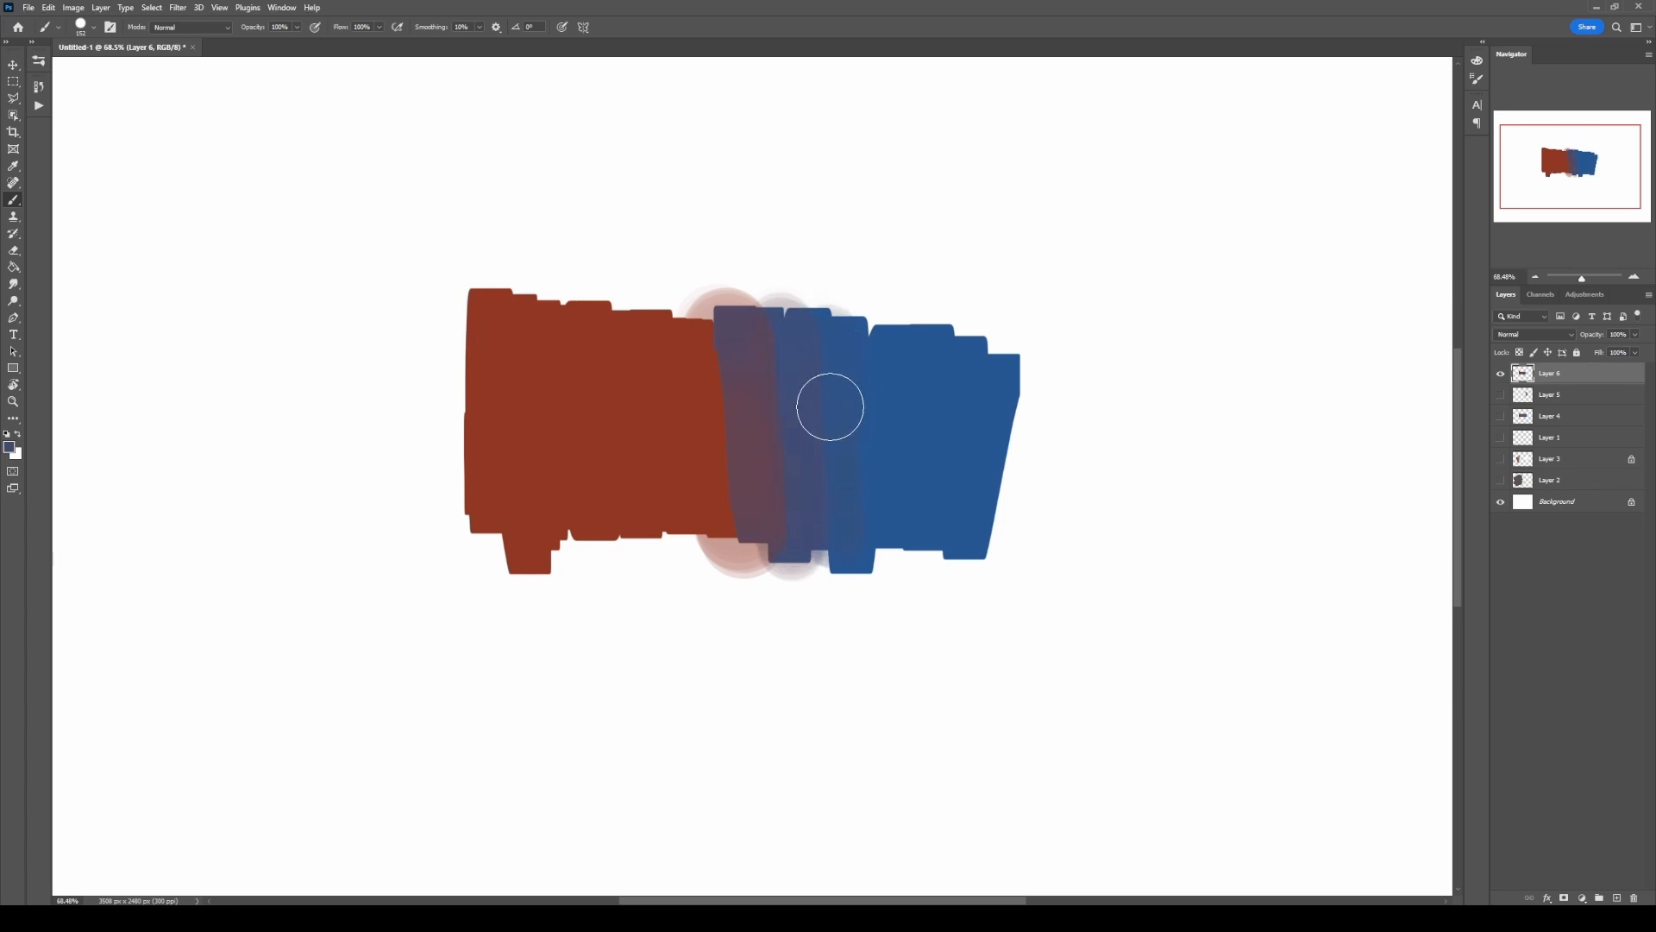
left_click_drag(892, 315, 888, 561)
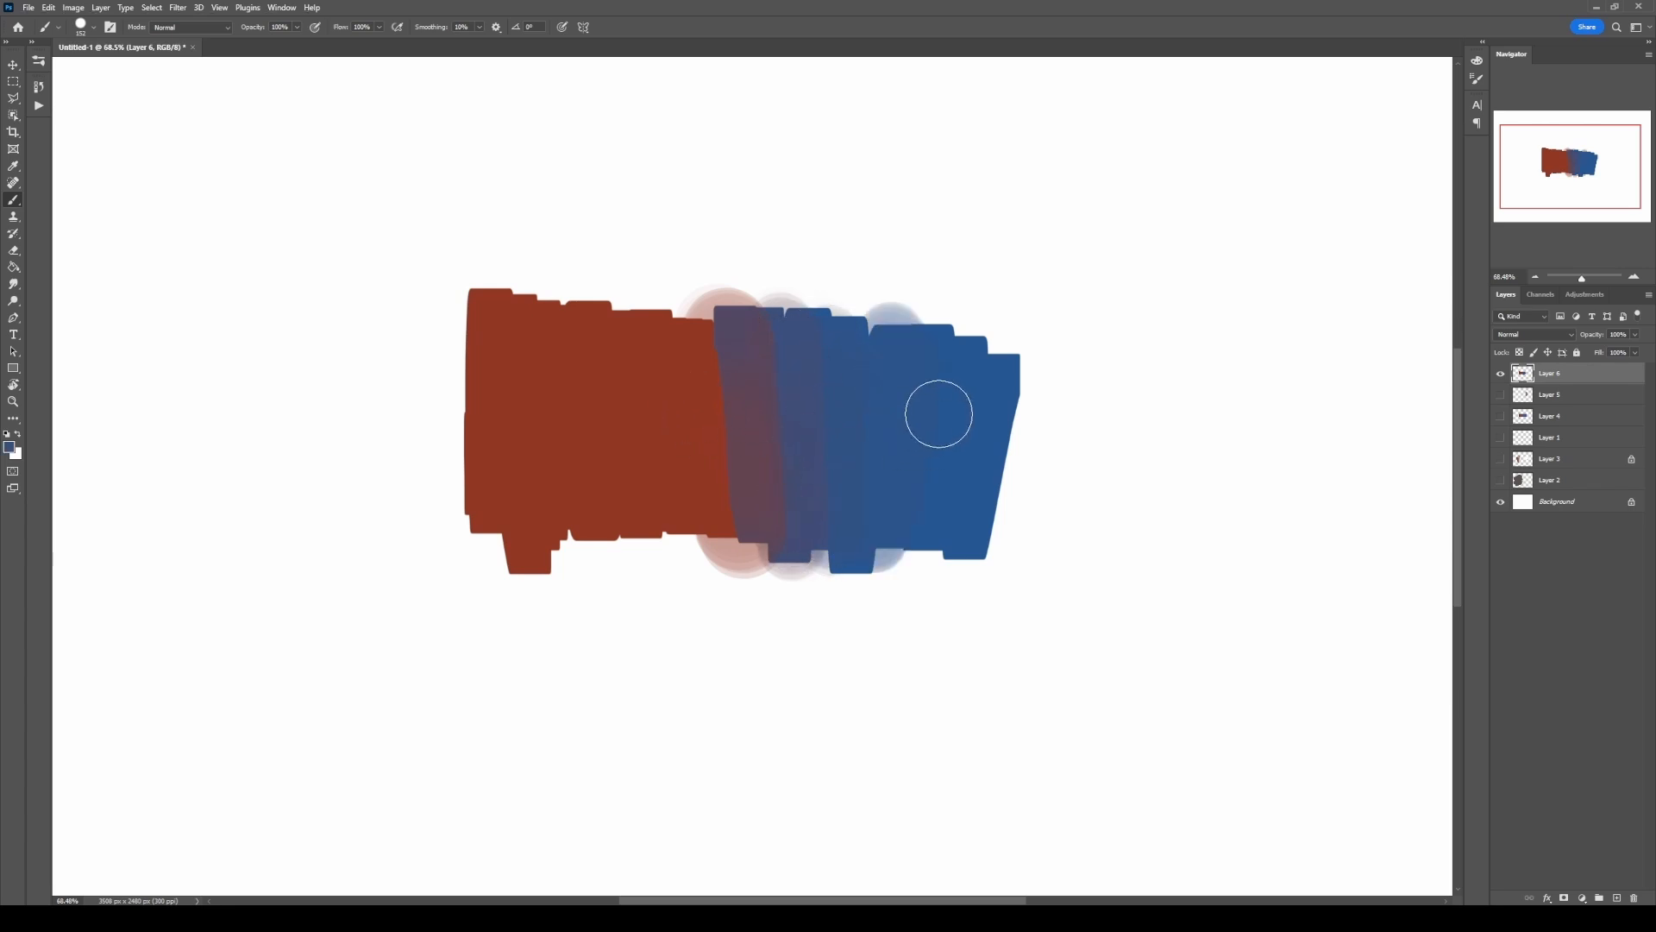
Step: Resample the red and mixed tones and layer more strokes over the transition strips near the boundary
left_click(705, 395, "alt")
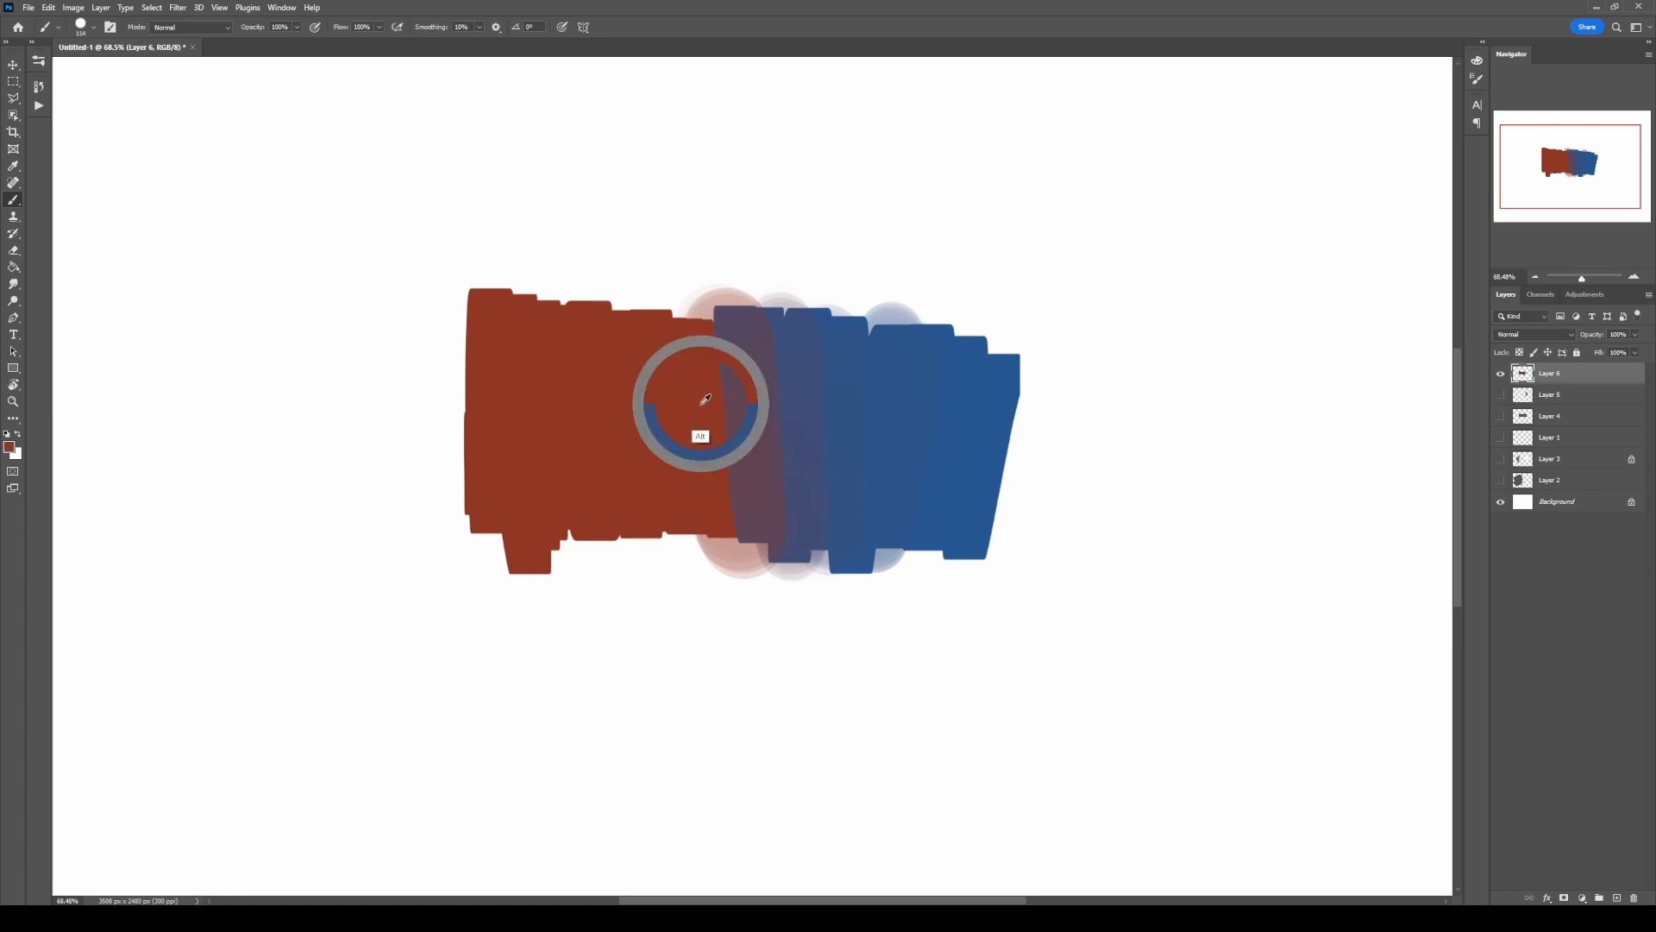
left_click(747, 410, "alt")
left_click_drag(751, 326, 762, 350)
mouse_move(783, 486)
left_mouse_down()
mouse_move(778, 389)
mouse_move(797, 368)
mouse_move(818, 461)
left_mouse_up()
left_click(806, 415, "alt")
mouse_move(821, 543)
left_mouse_down()
mouse_move(836, 439)
mouse_move(861, 423)
mouse_move(844, 424)
mouse_move(869, 523)
mouse_move(796, 399)
mouse_move(781, 504)
mouse_move(753, 392)
mouse_move(747, 514)
mouse_move(722, 519)
mouse_move(708, 466)
left_mouse_up()
Step: Keep sampling neighbouring tones and paint over the remaining hard bands to smooth the red-to-blue transition
left_click(861, 423, "alt")
left_click(748, 399, "alt")
left_click(721, 421, "alt")
left_click(667, 460, "alt")
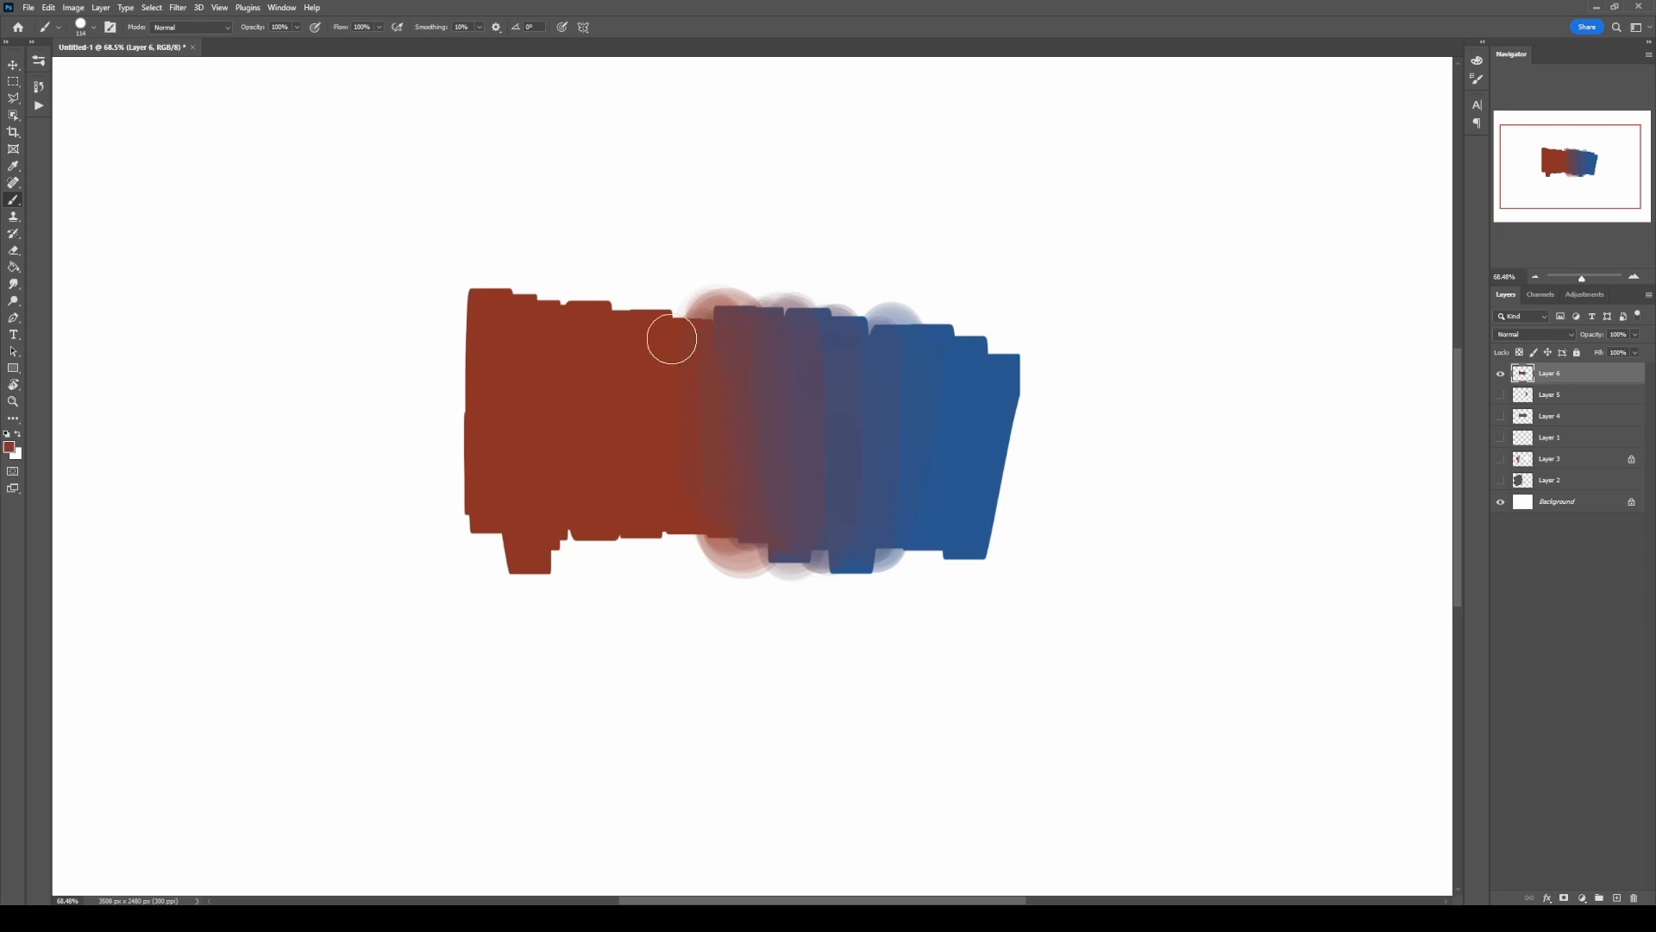
mouse_move(671, 340)
left_mouse_down()
mouse_move(748, 524)
mouse_move(785, 505)
left_mouse_up()
left_click(736, 424, "alt")
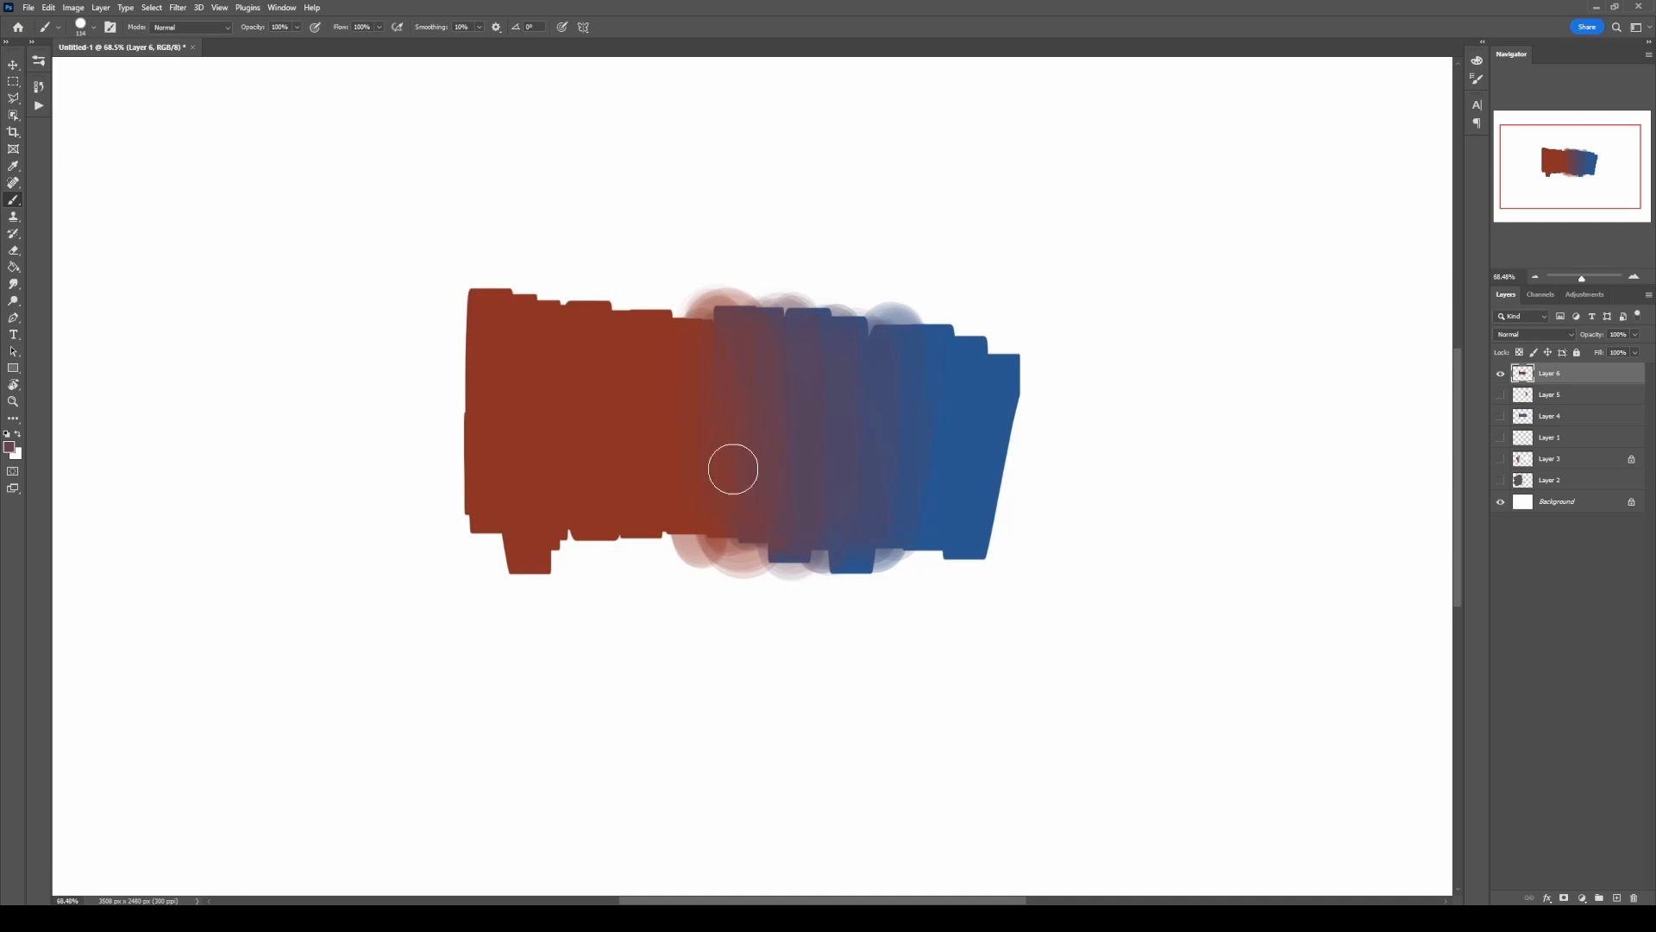
Step: Select the Bristles brush and sample the blue from the blue block
left_click_drag(784, 431, 832, 425)
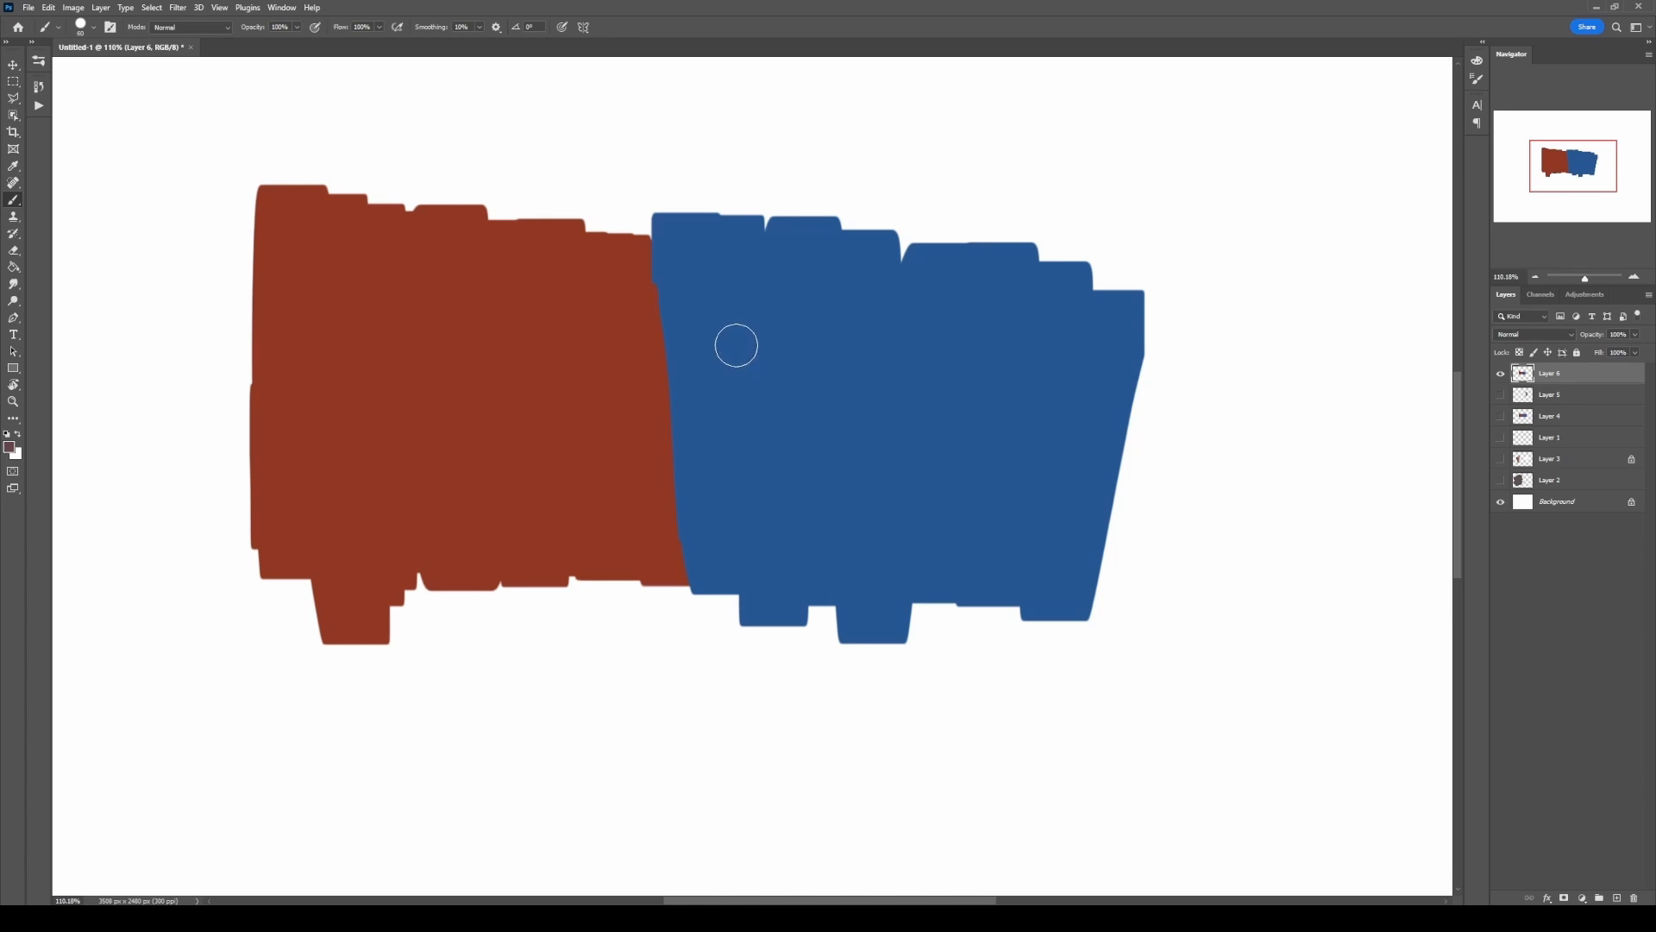
right_click(733, 335)
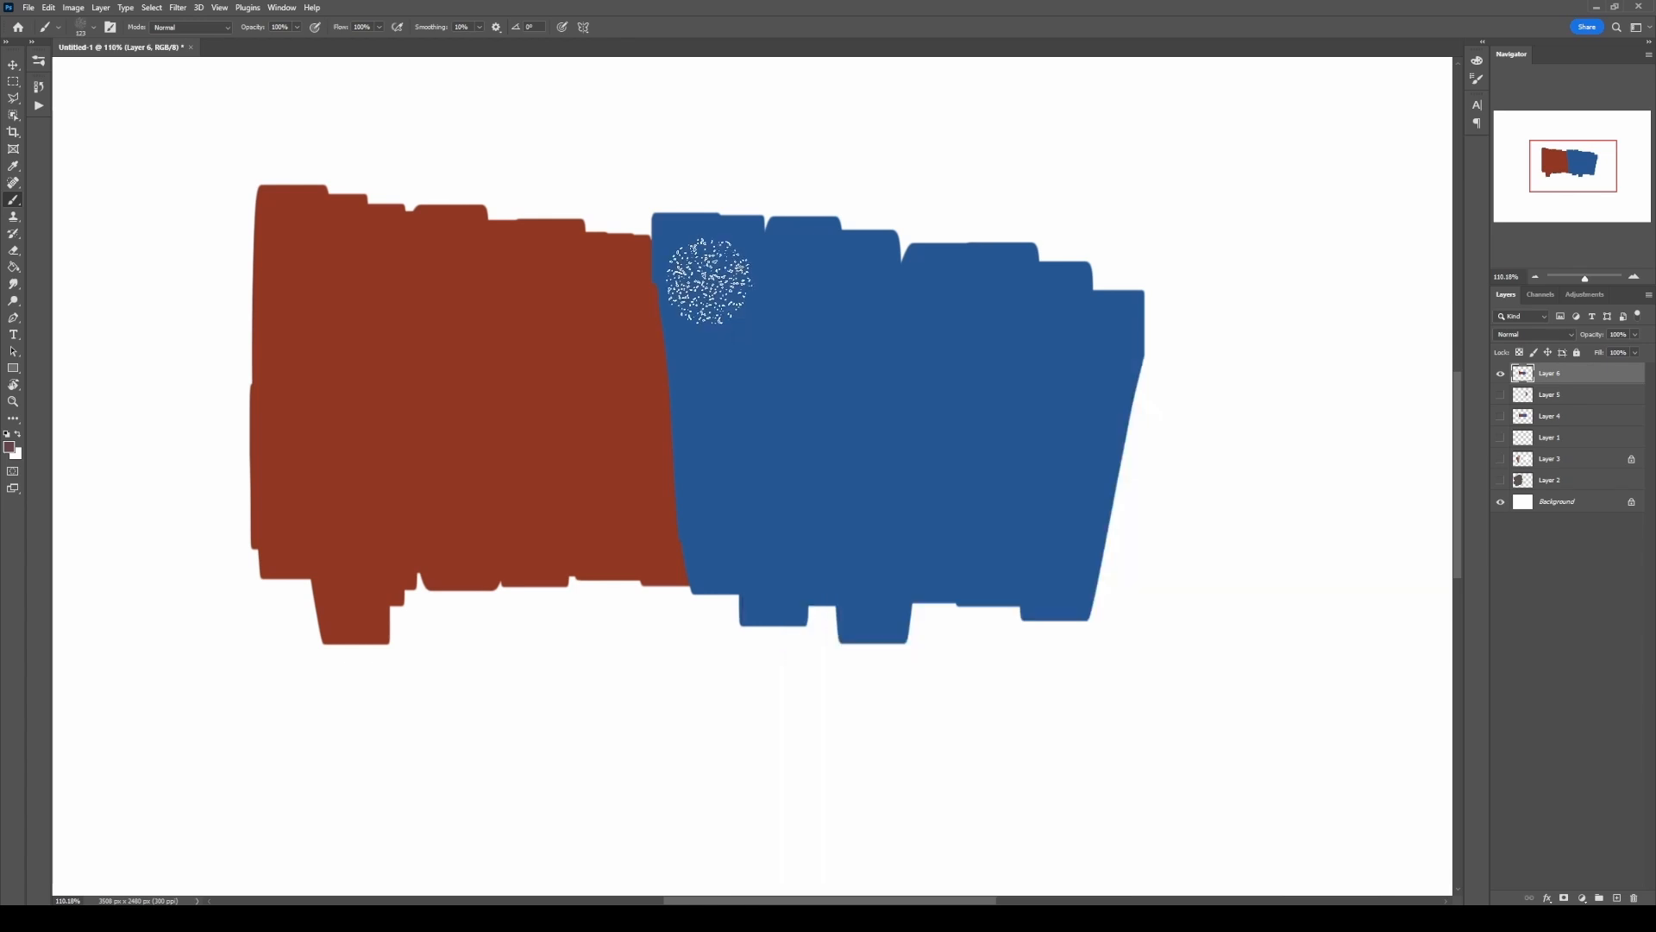
left_click(716, 283, "alt")
Step: Try blue Bristles test strokes on the blank canvas above the blue block
mouse_move(936, 146)
left_mouse_down()
mouse_move(1108, 164)
mouse_move(1176, 250)
left_mouse_up()
key("ctrl+z")
mouse_move(1039, 120)
left_mouse_down()
mouse_move(1119, 179)
mouse_move(1259, 233)
left_mouse_up()
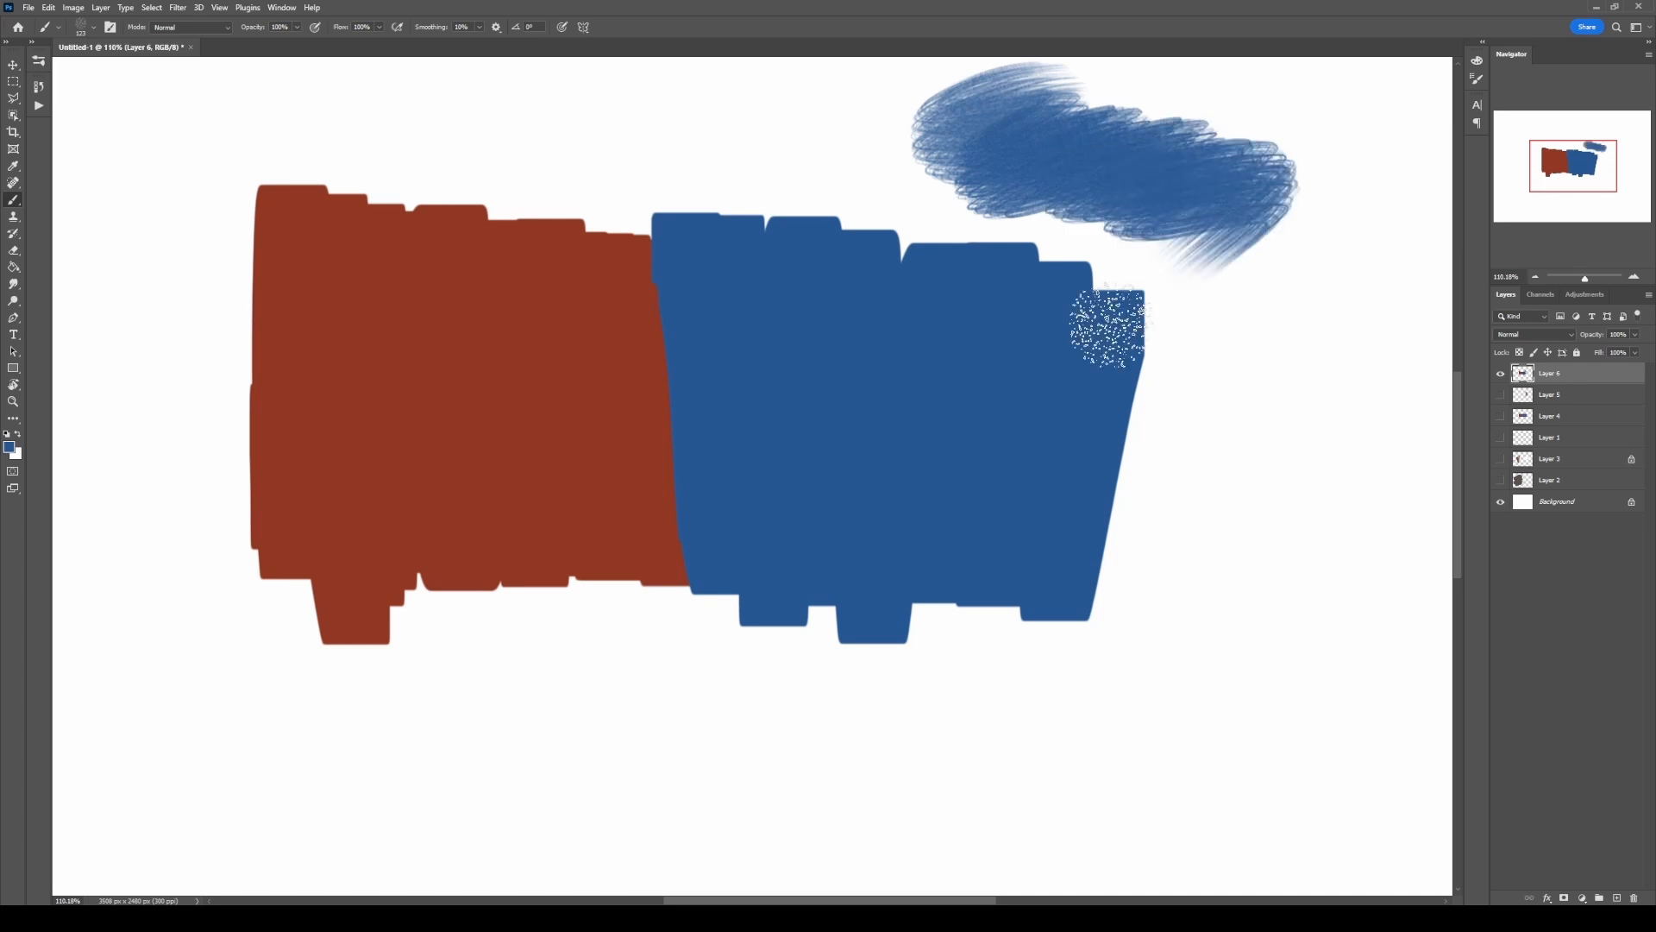
key("ctrl+z")
Step: Sample the red and paint textured Bristles strokes down the boundary, overlapping the edge of the blue block
left_click(637, 355, "alt")
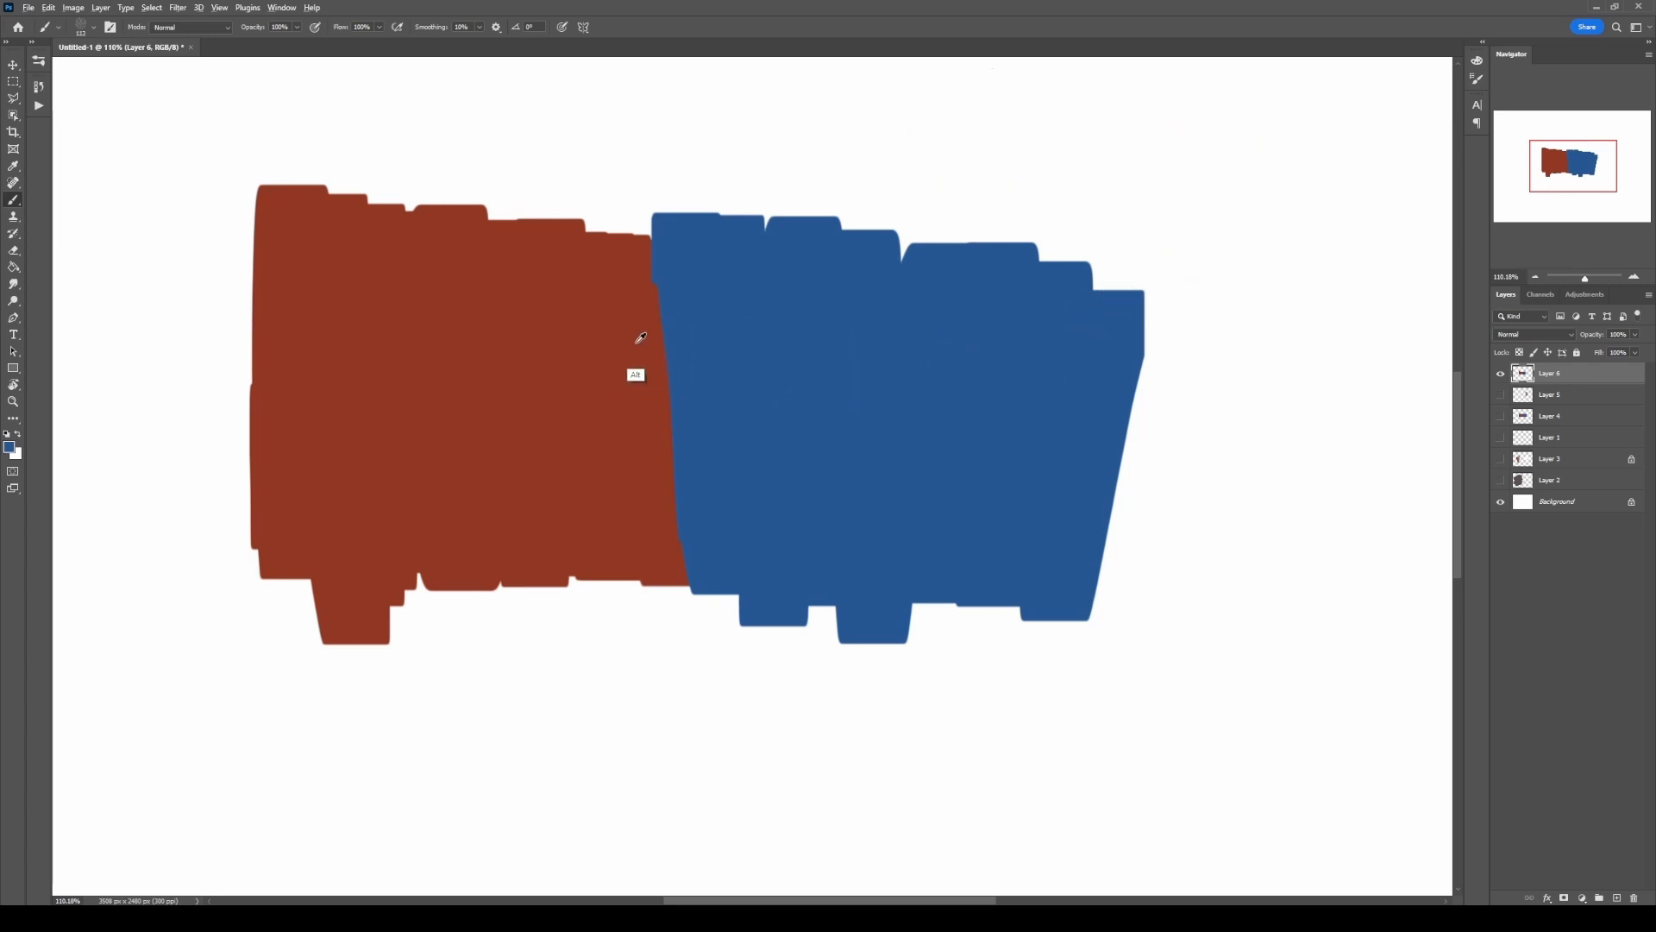
left_click_drag(656, 251, 682, 470)
mouse_move(674, 540)
left_mouse_down()
mouse_move(674, 392)
mouse_move(714, 275)
mouse_move(772, 521)
left_mouse_up()
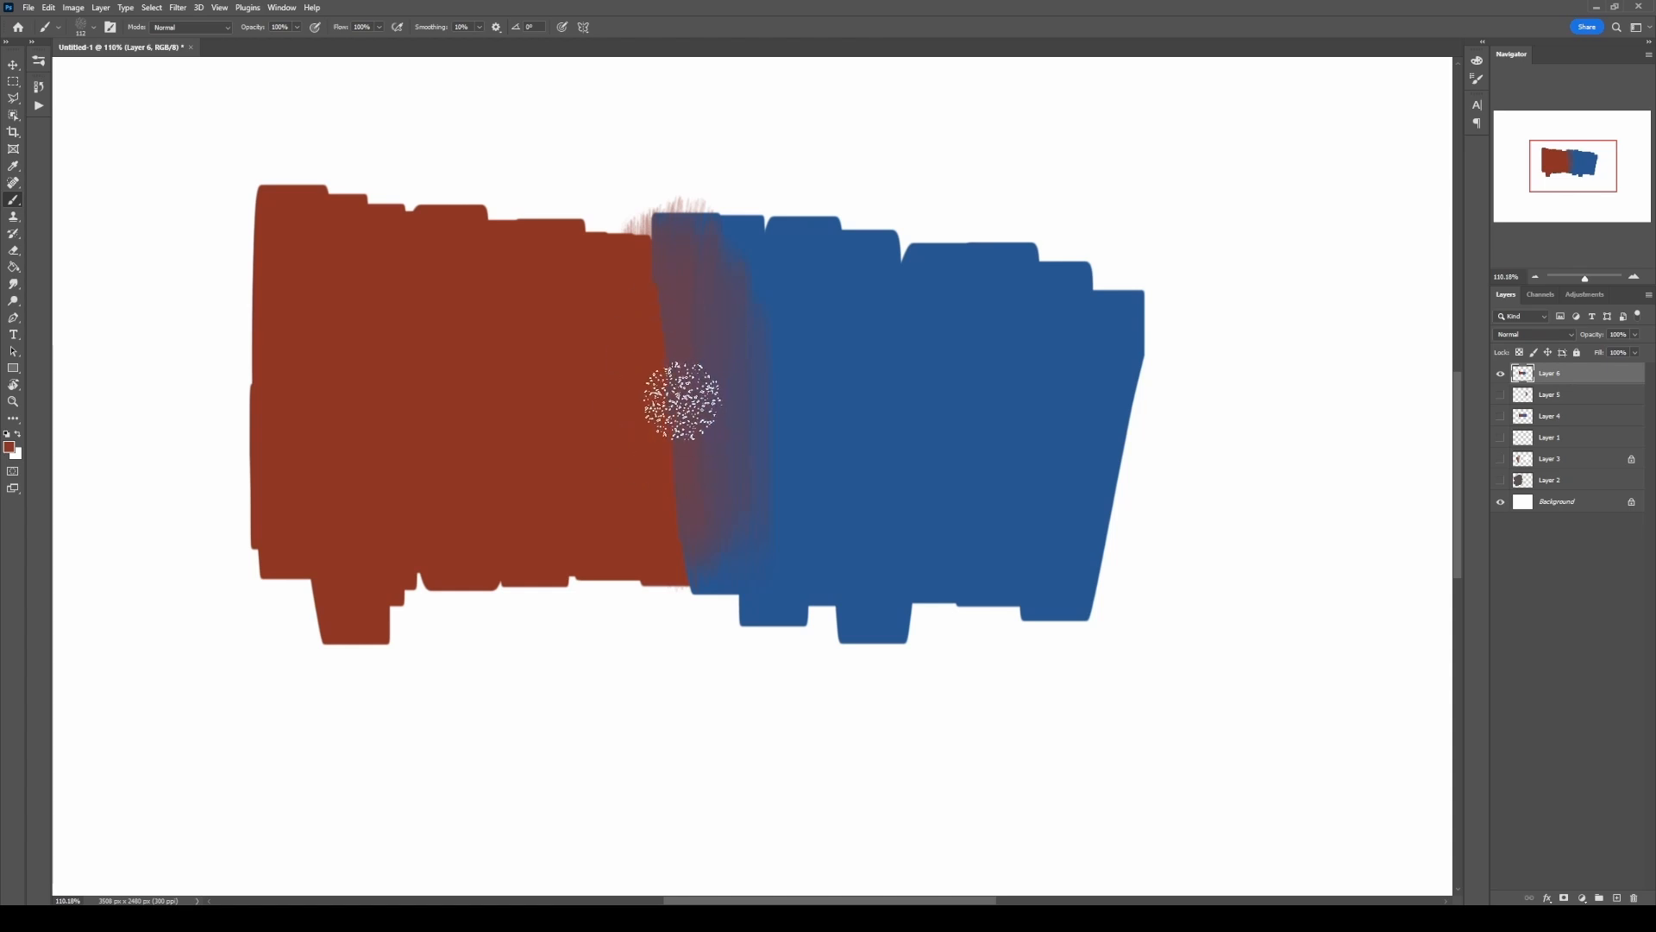
mouse_move(642, 277)
left_mouse_down()
mouse_move(692, 580)
mouse_move(739, 278)
left_mouse_up()
left_click_drag(740, 278, 770, 556)
Step: Sample blue and intermediate tones and extend the bristle-textured blend deeper into the blue block
left_click(857, 421, "alt")
left_click(772, 557, "alt")
mouse_move(824, 345)
left_mouse_down()
mouse_move(797, 577)
mouse_move(647, 443)
mouse_move(721, 436)
mouse_move(673, 459)
left_mouse_up()
mouse_move(750, 384)
left_mouse_down()
mouse_move(849, 494)
mouse_move(886, 350)
mouse_move(797, 499)
mouse_move(893, 571)
mouse_move(867, 380)
mouse_move(882, 410)
mouse_move(776, 485)
mouse_move(786, 333)
mouse_move(824, 445)
mouse_move(800, 334)
mouse_move(795, 533)
left_mouse_up()
left_click(751, 391, "alt")
left_click_drag(769, 432, 816, 429)
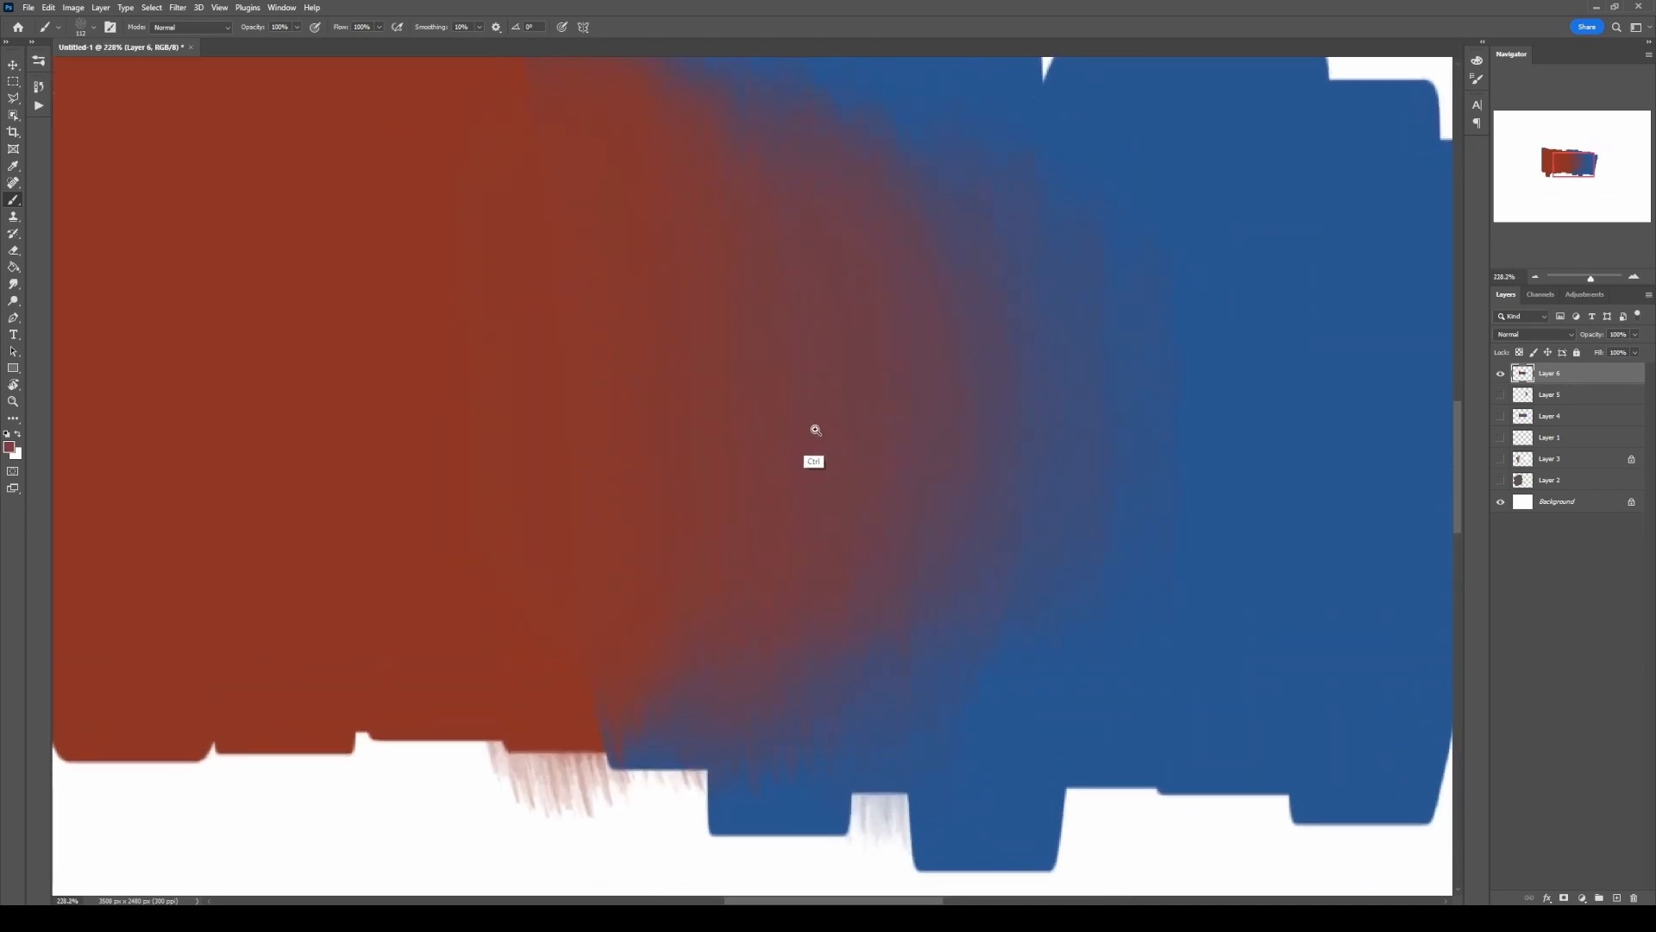
left_click_drag(924, 416, 890, 418)
mouse_move(891, 419)
left_mouse_down()
mouse_move(862, 430)
mouse_move(865, 447)
mouse_move(832, 444)
left_mouse_up()
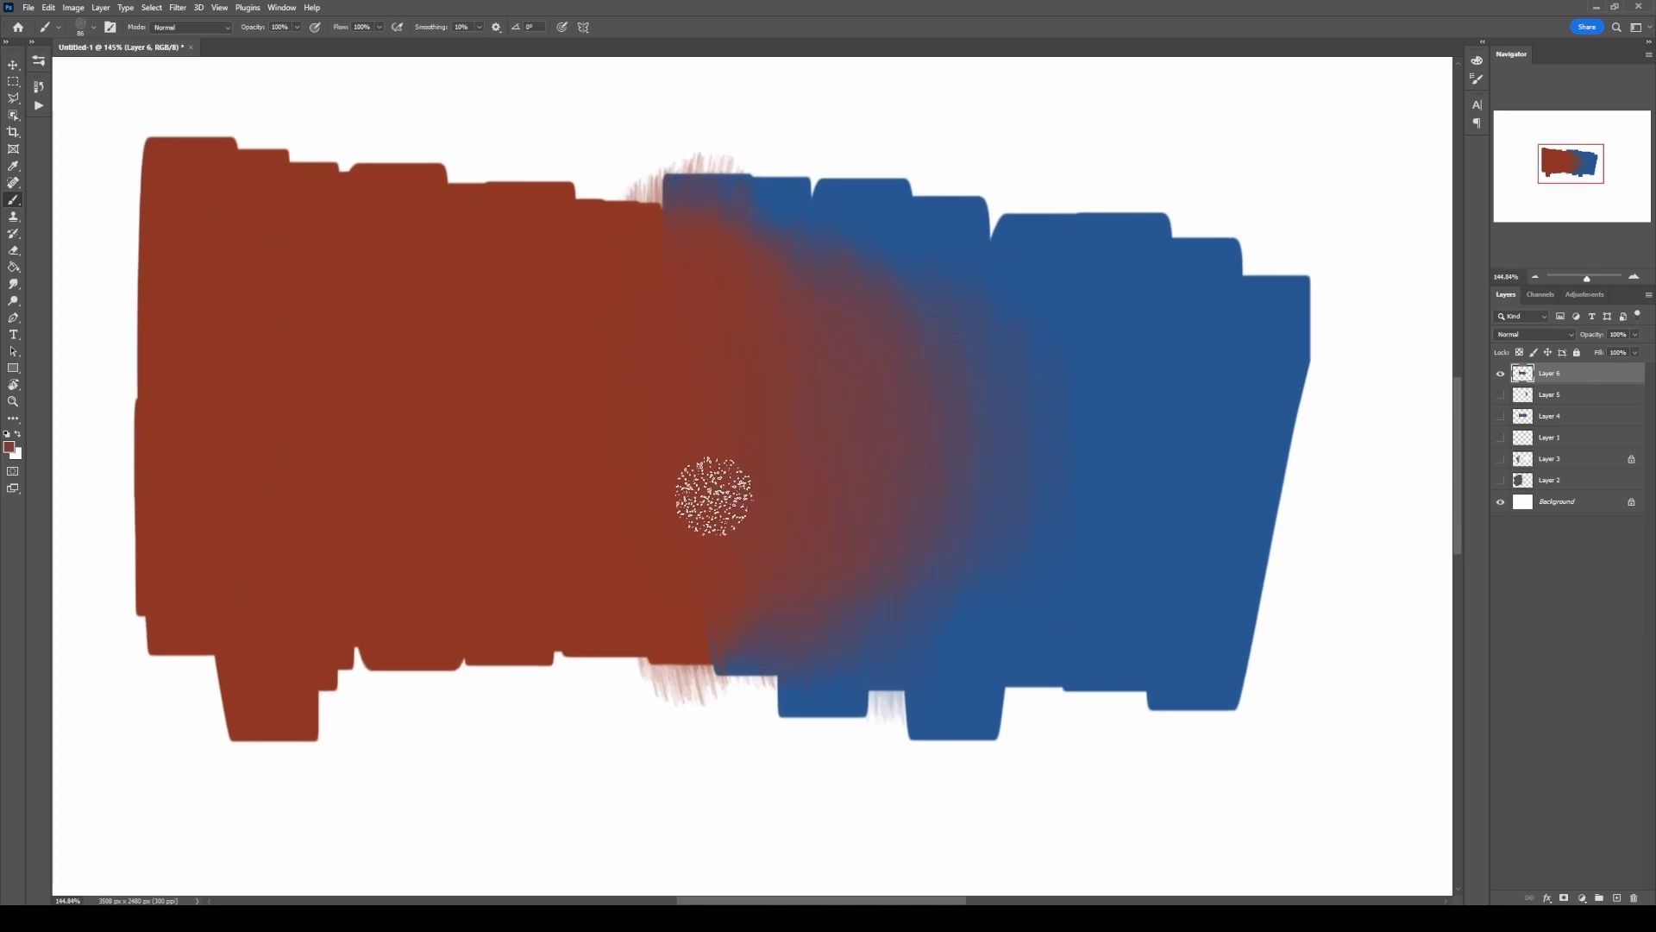
mouse_move(839, 444)
left_mouse_down()
mouse_move(872, 422)
mouse_move(846, 432)
mouse_move(846, 406)
mouse_move(832, 412)
left_mouse_up()
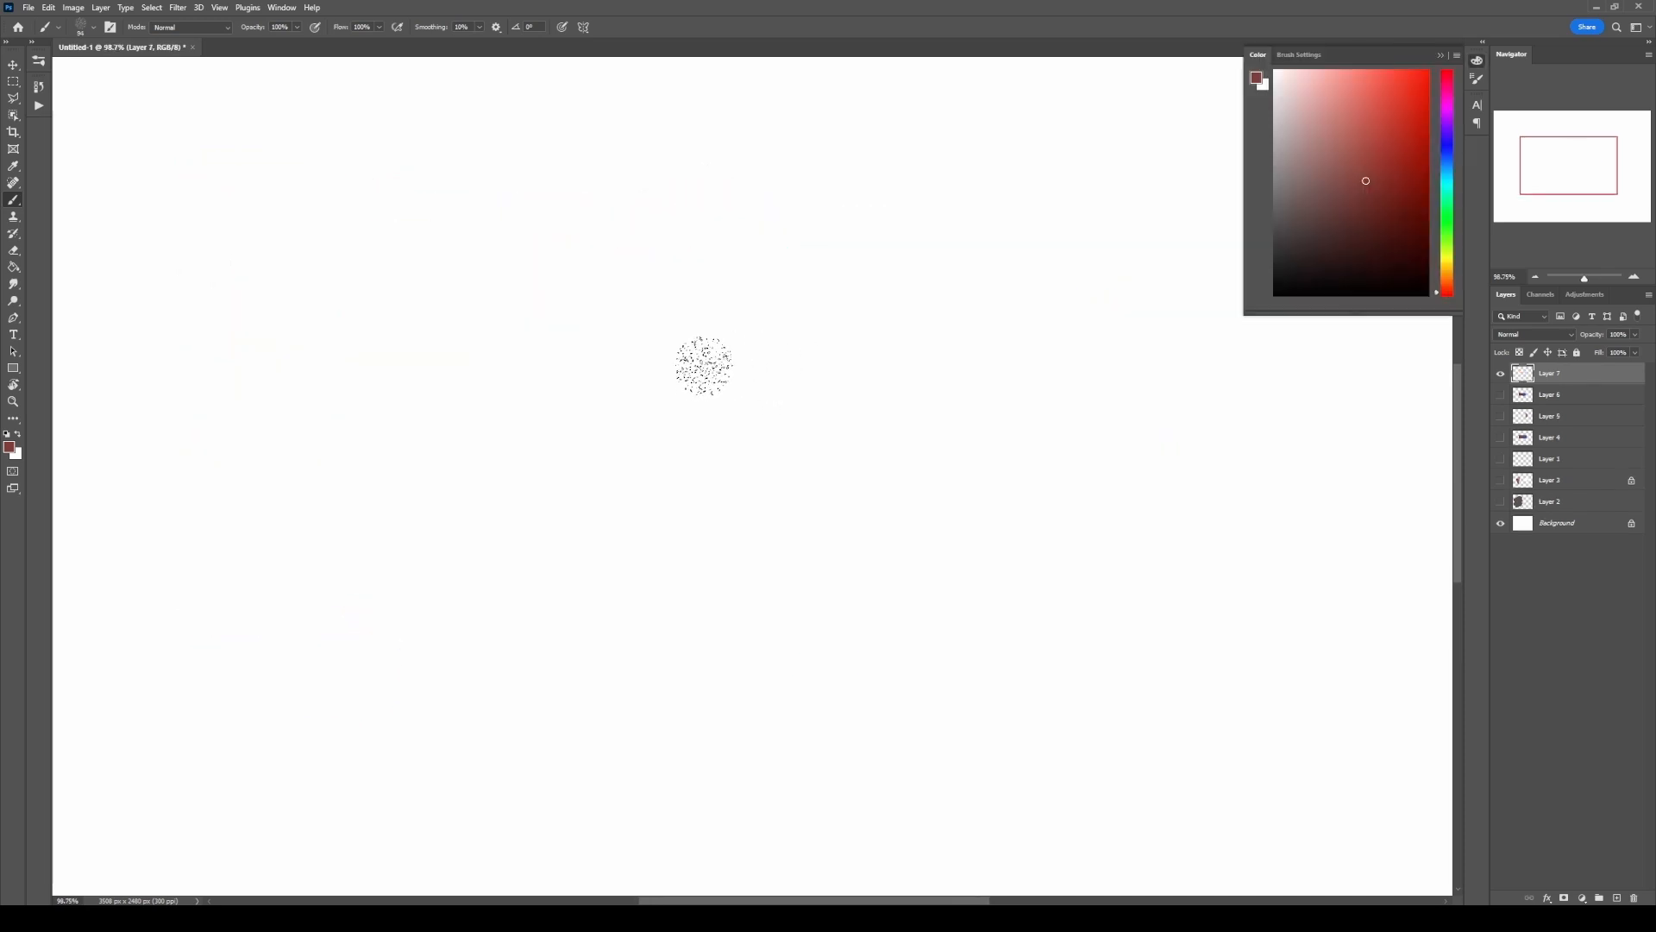
Step: Use the square brush to paint a solid red block and an adjoining blue block on Layer 7
right_click(689, 367)
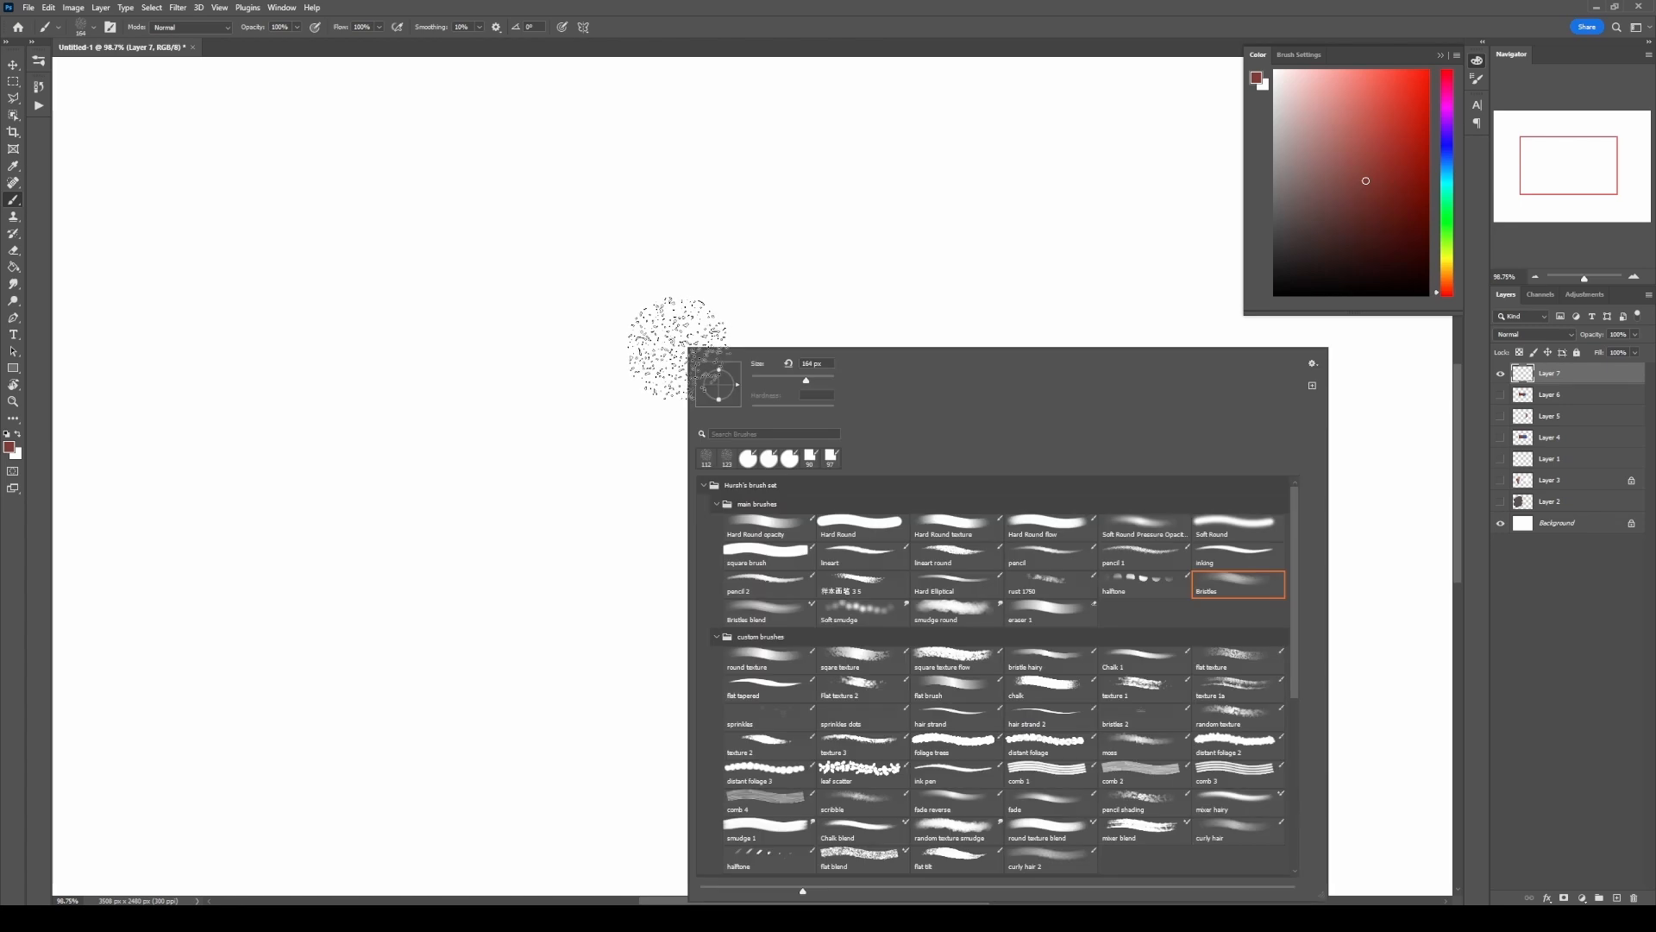
left_click(758, 559)
left_click(1386, 170)
mouse_move(532, 379)
left_mouse_down()
mouse_move(569, 341)
mouse_move(615, 347)
mouse_move(652, 505)
mouse_move(694, 481)
mouse_move(754, 349)
left_mouse_up()
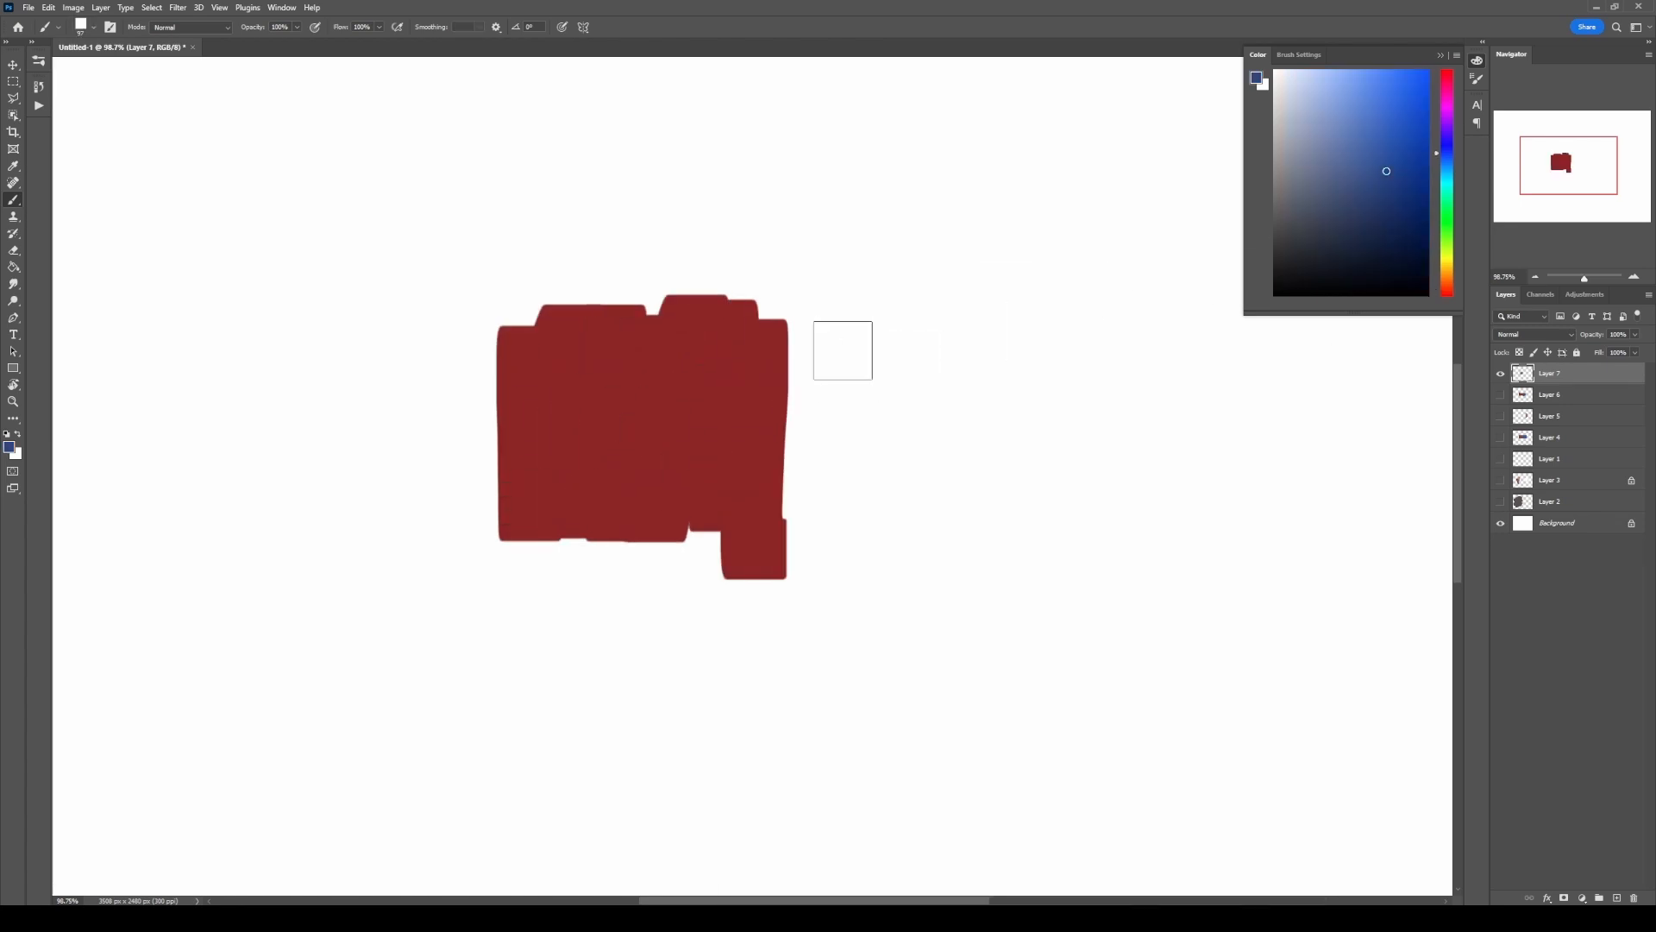
left_click_drag(795, 357, 894, 513)
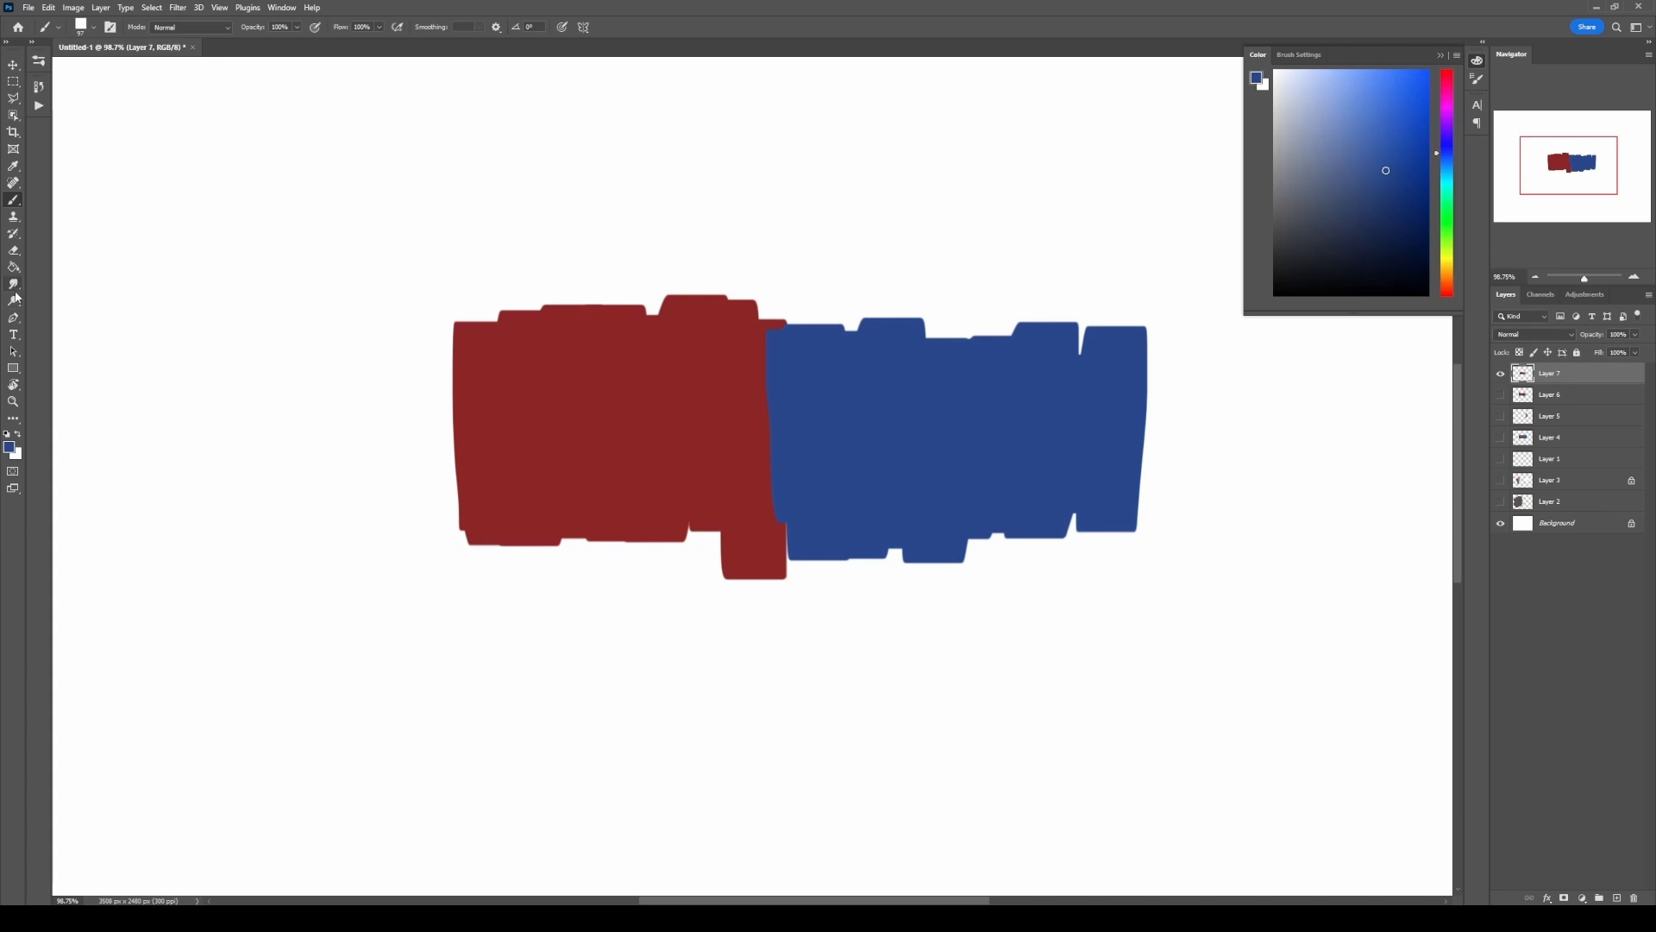
Step: Select the Smudge tool, try zigzag strokes across the red-blue boundary with the hard round brush, and undo them
left_click(16, 288)
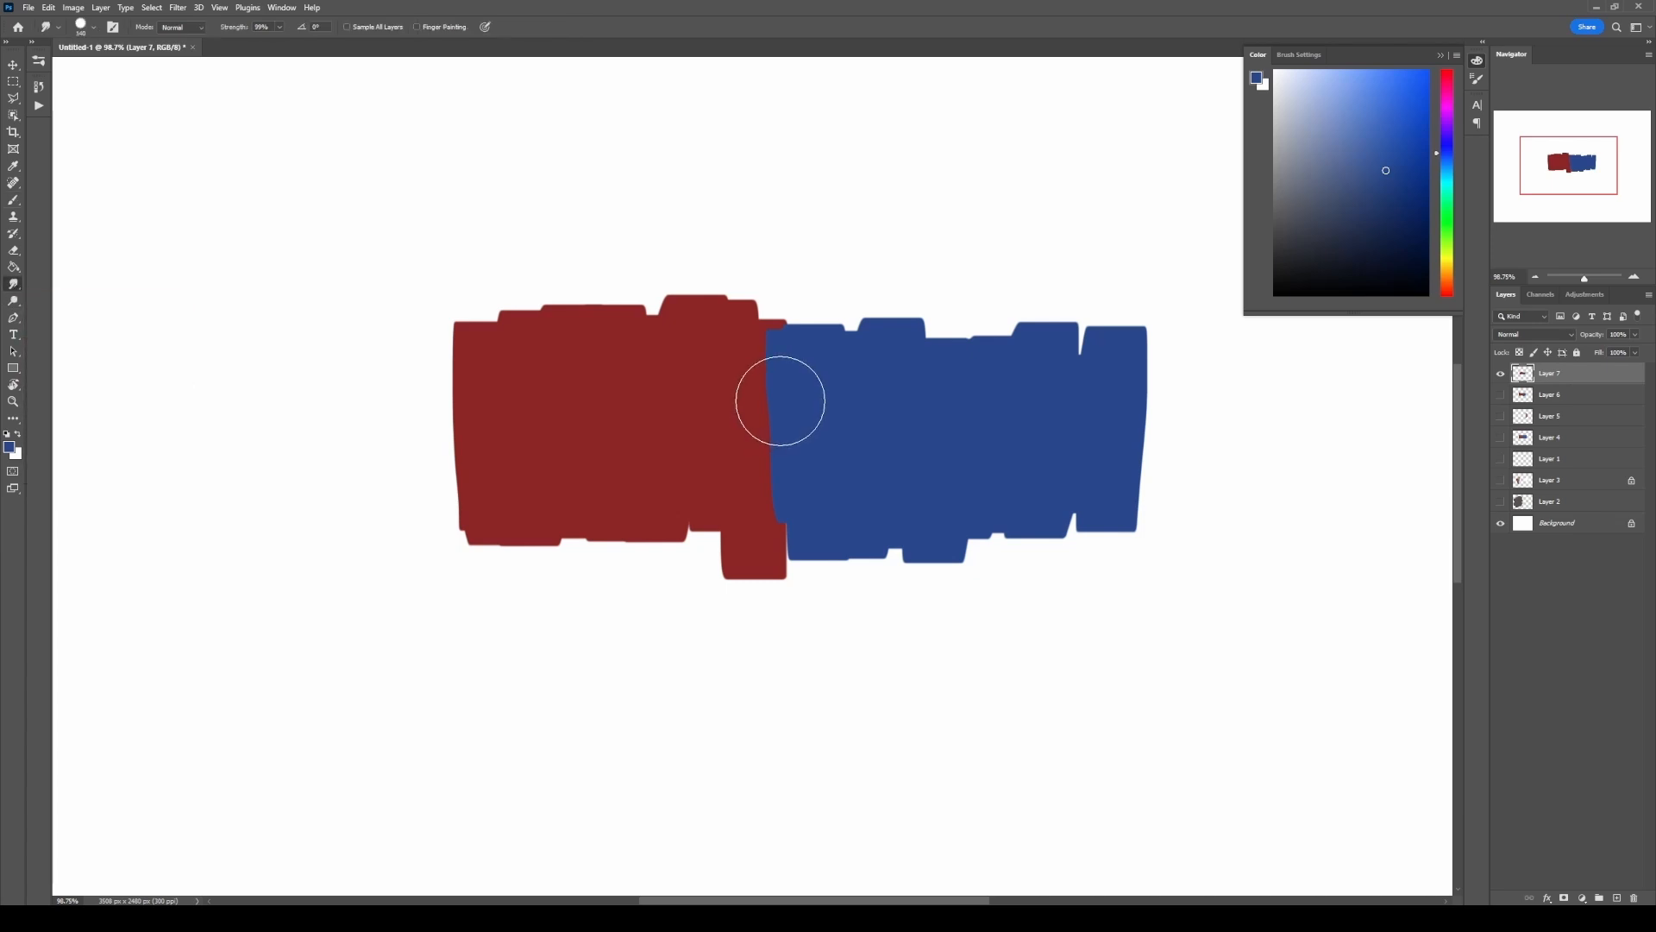
mouse_move(799, 385)
left_mouse_down()
mouse_move(750, 380)
mouse_move(776, 552)
left_mouse_up()
key("ctrl+z")
mouse_move(821, 351)
left_mouse_down()
mouse_move(780, 503)
mouse_move(787, 544)
left_mouse_up()
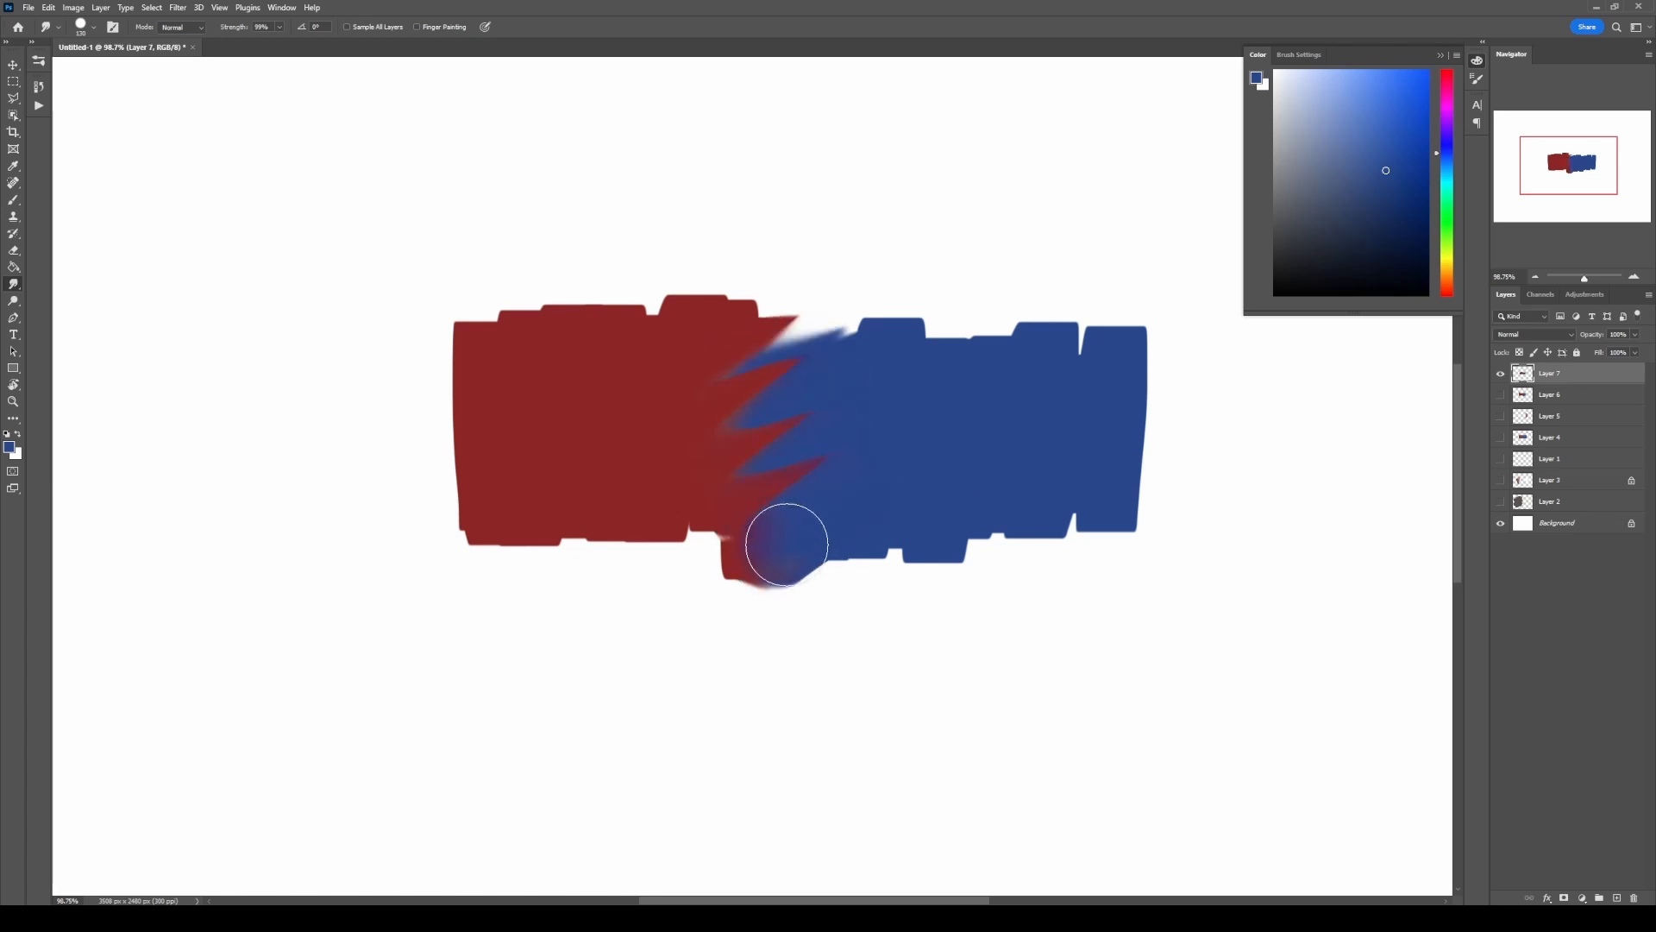
mouse_move(718, 373)
left_mouse_down()
mouse_move(810, 414)
mouse_move(761, 417)
mouse_move(782, 485)
left_mouse_up()
key("ctrl+z")
key("ctrl+z")
Step: Try smudging the red-blue boundary with the Soft Round Pressure Opacity brush, undoing the strokes
right_click(766, 359)
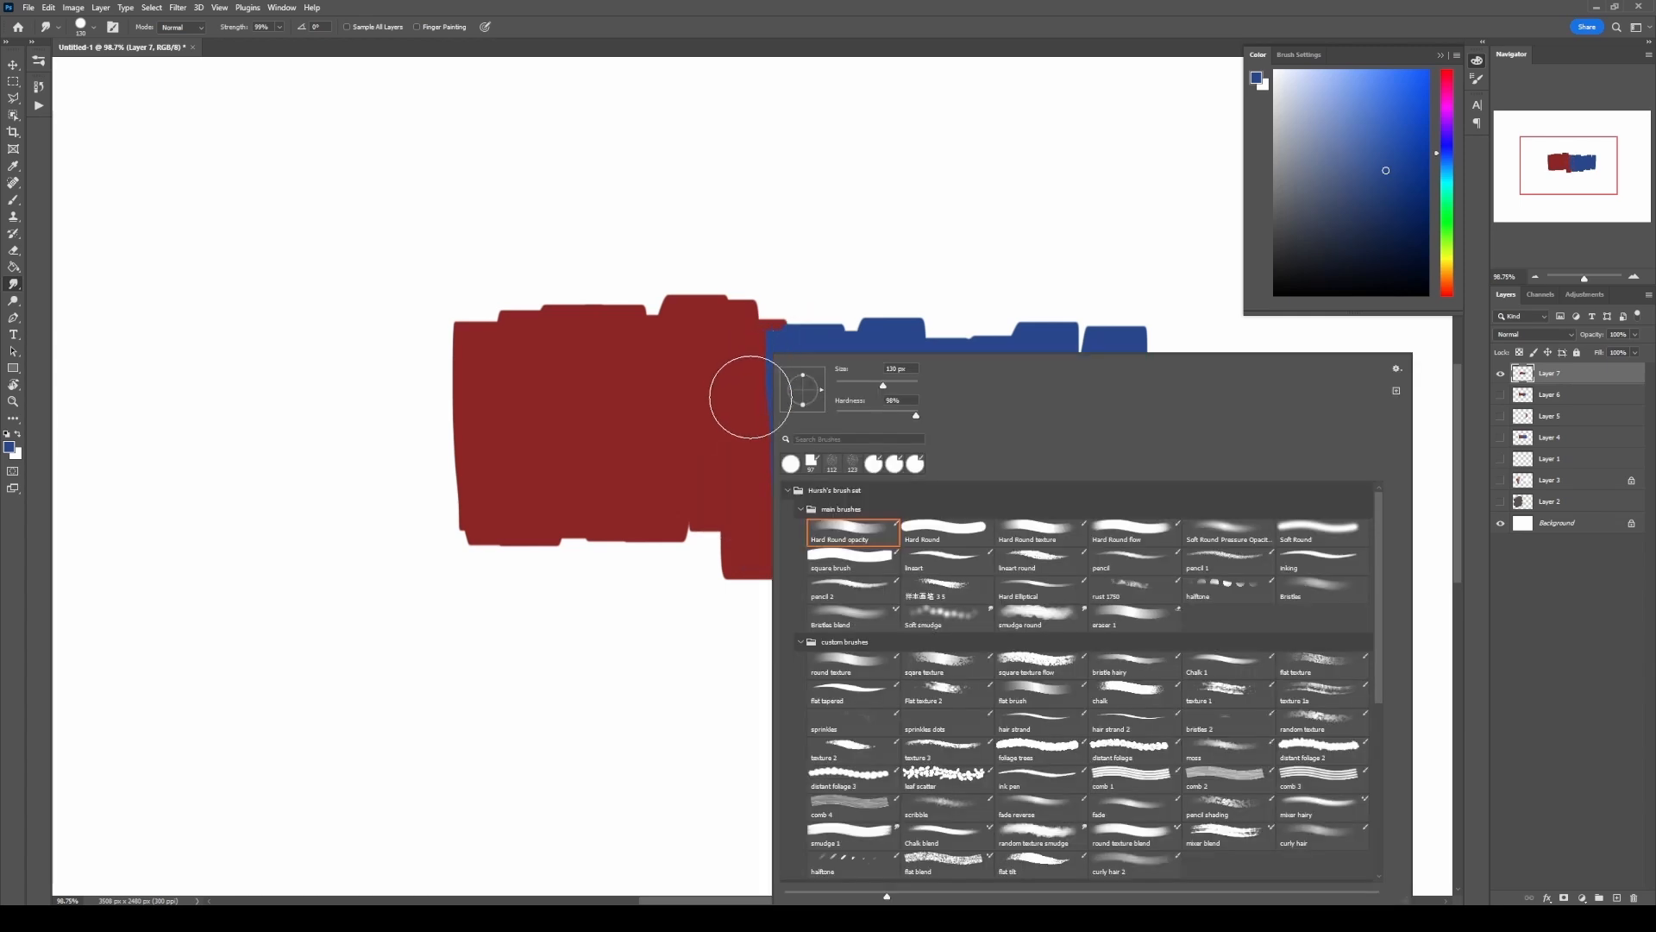
left_click(1210, 532)
right_click(710, 402, "alt")
mouse_move(727, 391)
left_mouse_down()
mouse_move(792, 376)
mouse_move(793, 407)
left_mouse_up()
mouse_move(782, 491)
left_mouse_down()
mouse_move(761, 362)
mouse_move(772, 480)
mouse_move(756, 389)
mouse_move(758, 518)
mouse_move(758, 344)
mouse_move(797, 506)
mouse_move(784, 529)
mouse_move(789, 479)
left_mouse_up()
key("ctrl+z")
left_click_drag(762, 366, 763, 366)
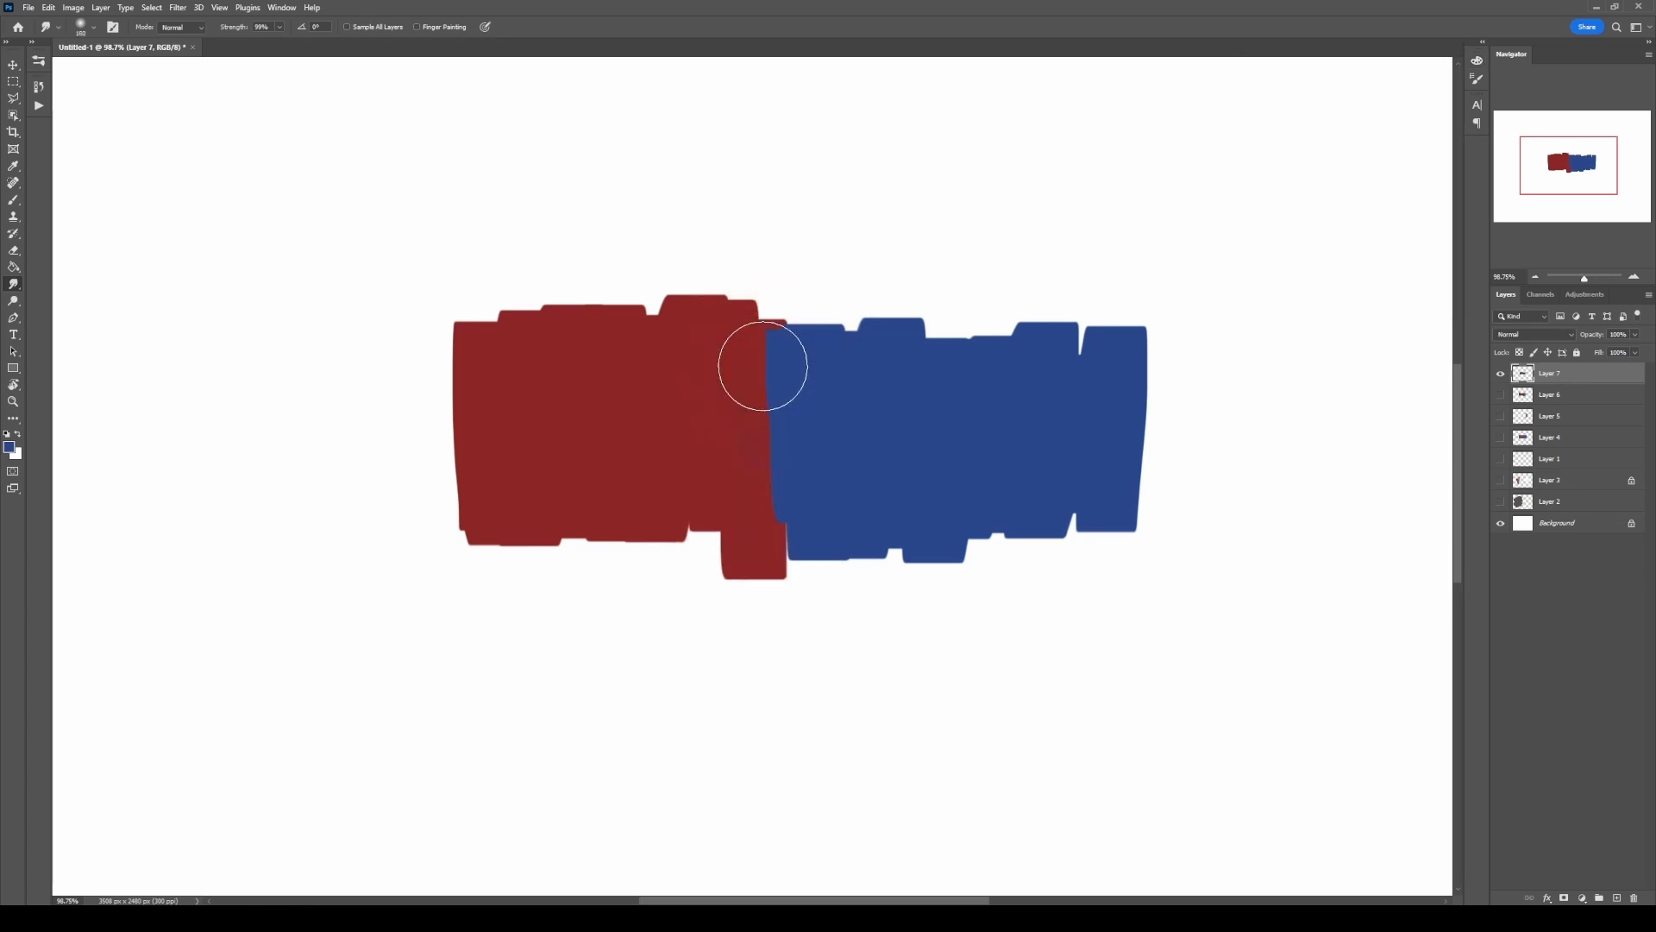
Step: Choose the Hard Round opacity brush for smudging, lower its hardness, and increase its spacing
right_click(765, 367)
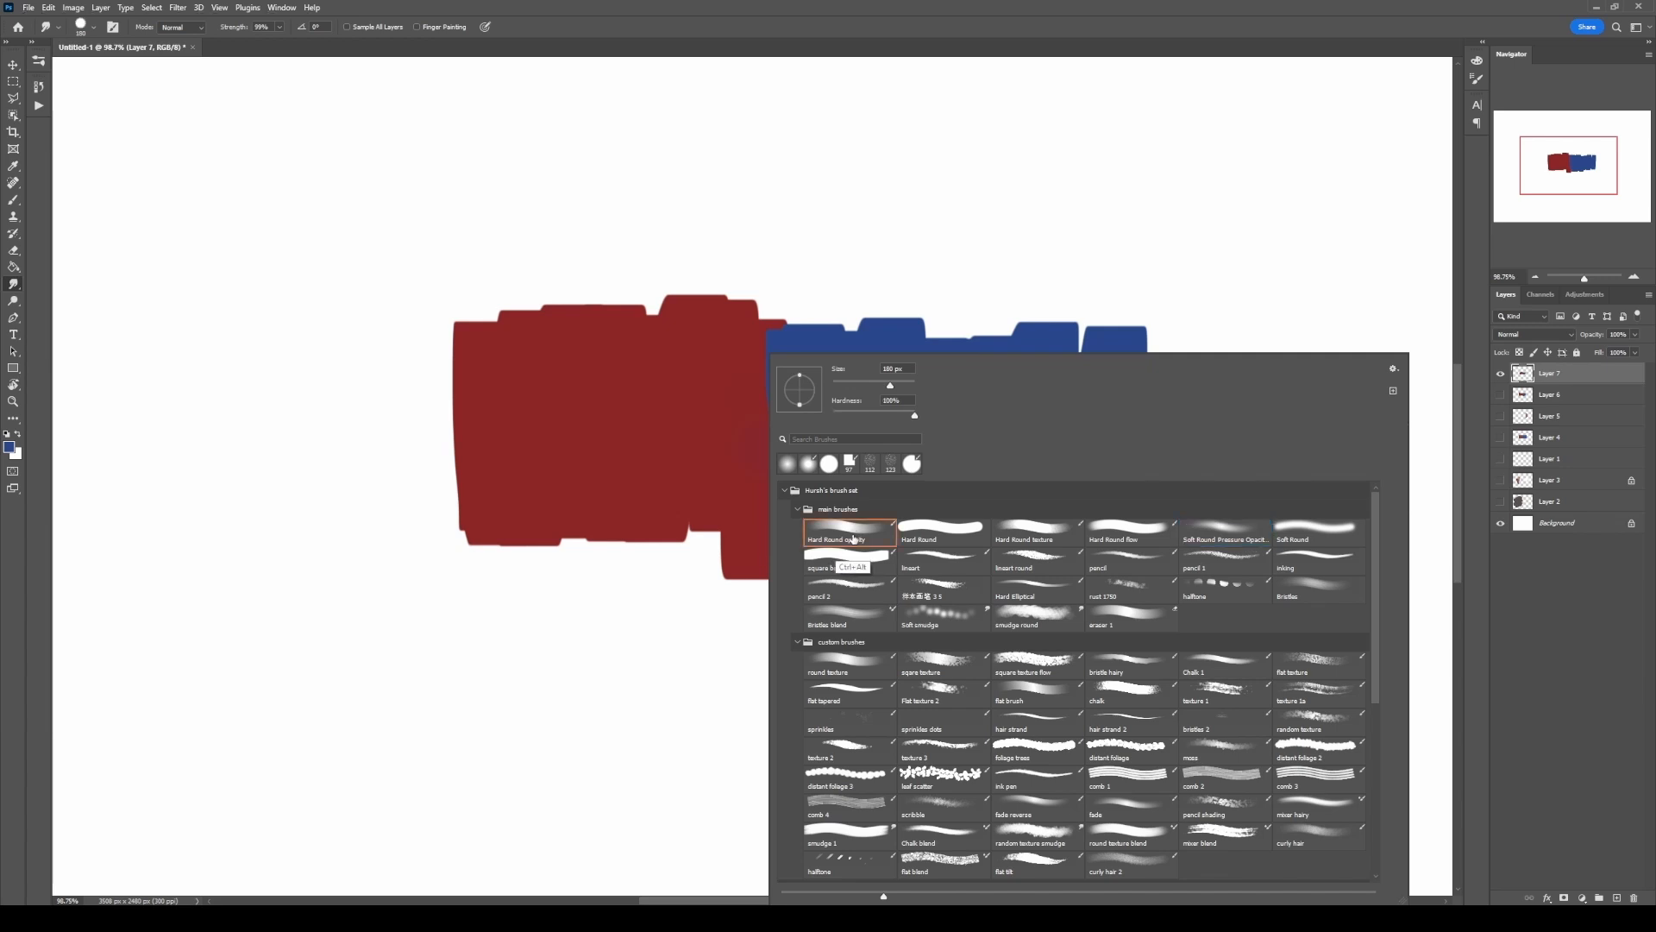
left_click(1477, 80)
left_click(1279, 100)
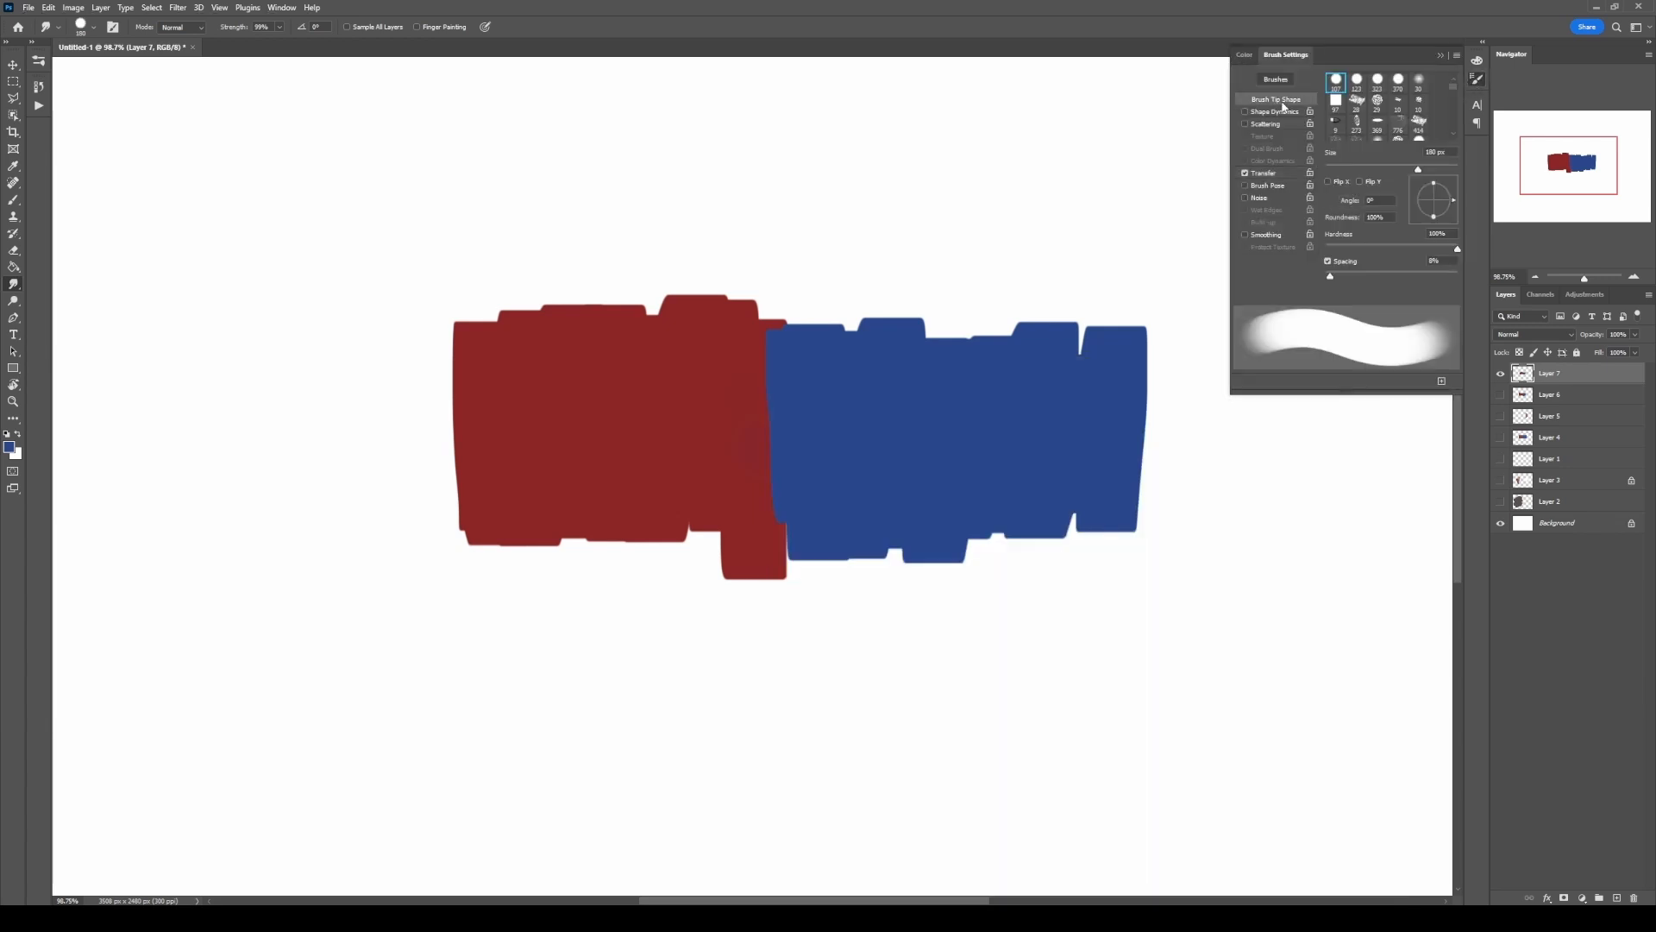
left_click_drag(1456, 251, 1378, 251)
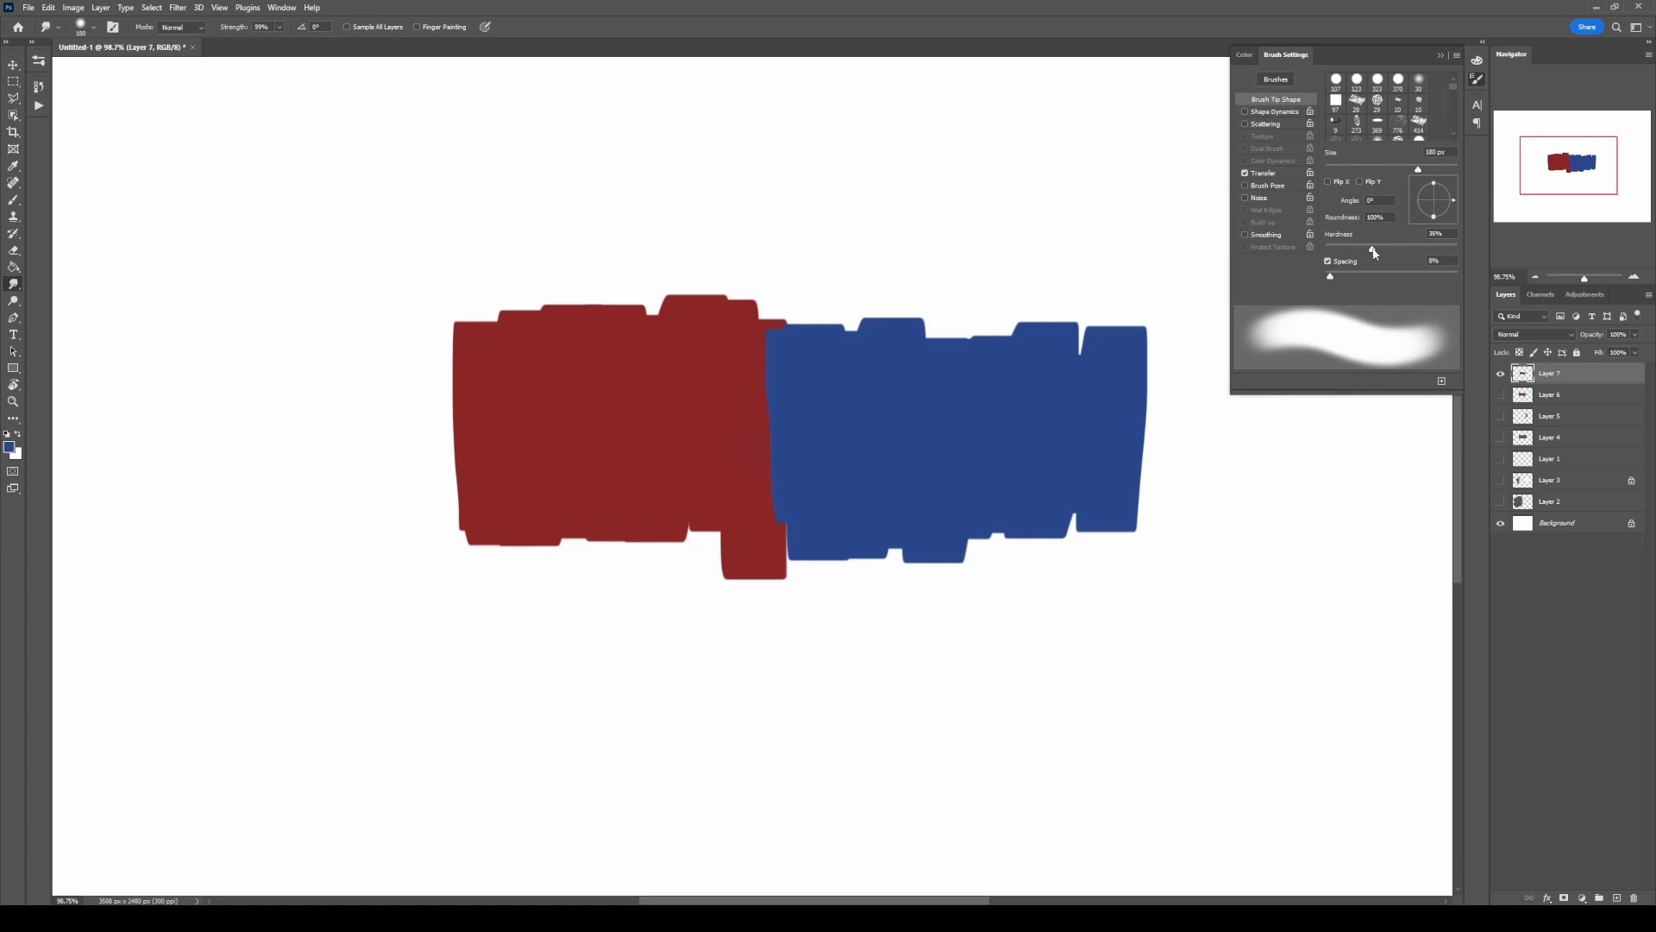
left_click_drag(1379, 278, 1390, 277)
Step: Enable Scattering with a slight scatter amount and review the brush's Transfer strength control
left_click(1267, 125)
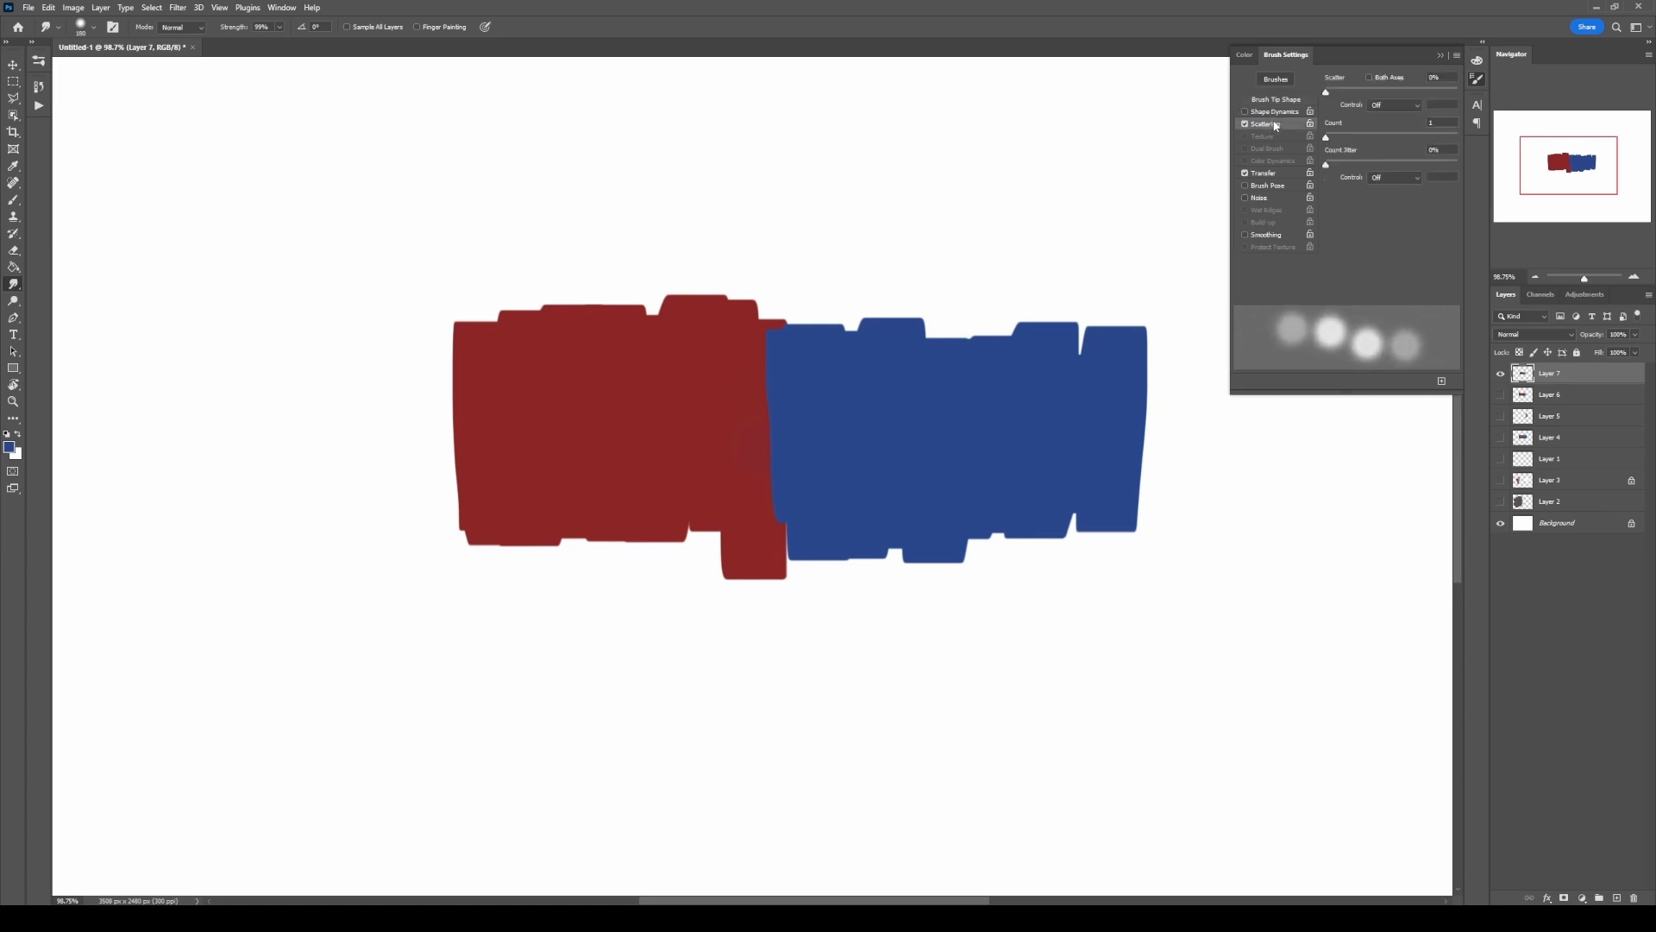
mouse_move(1329, 93)
left_mouse_down()
mouse_move(1355, 93)
mouse_move(1335, 95)
left_mouse_up()
left_click(1265, 177)
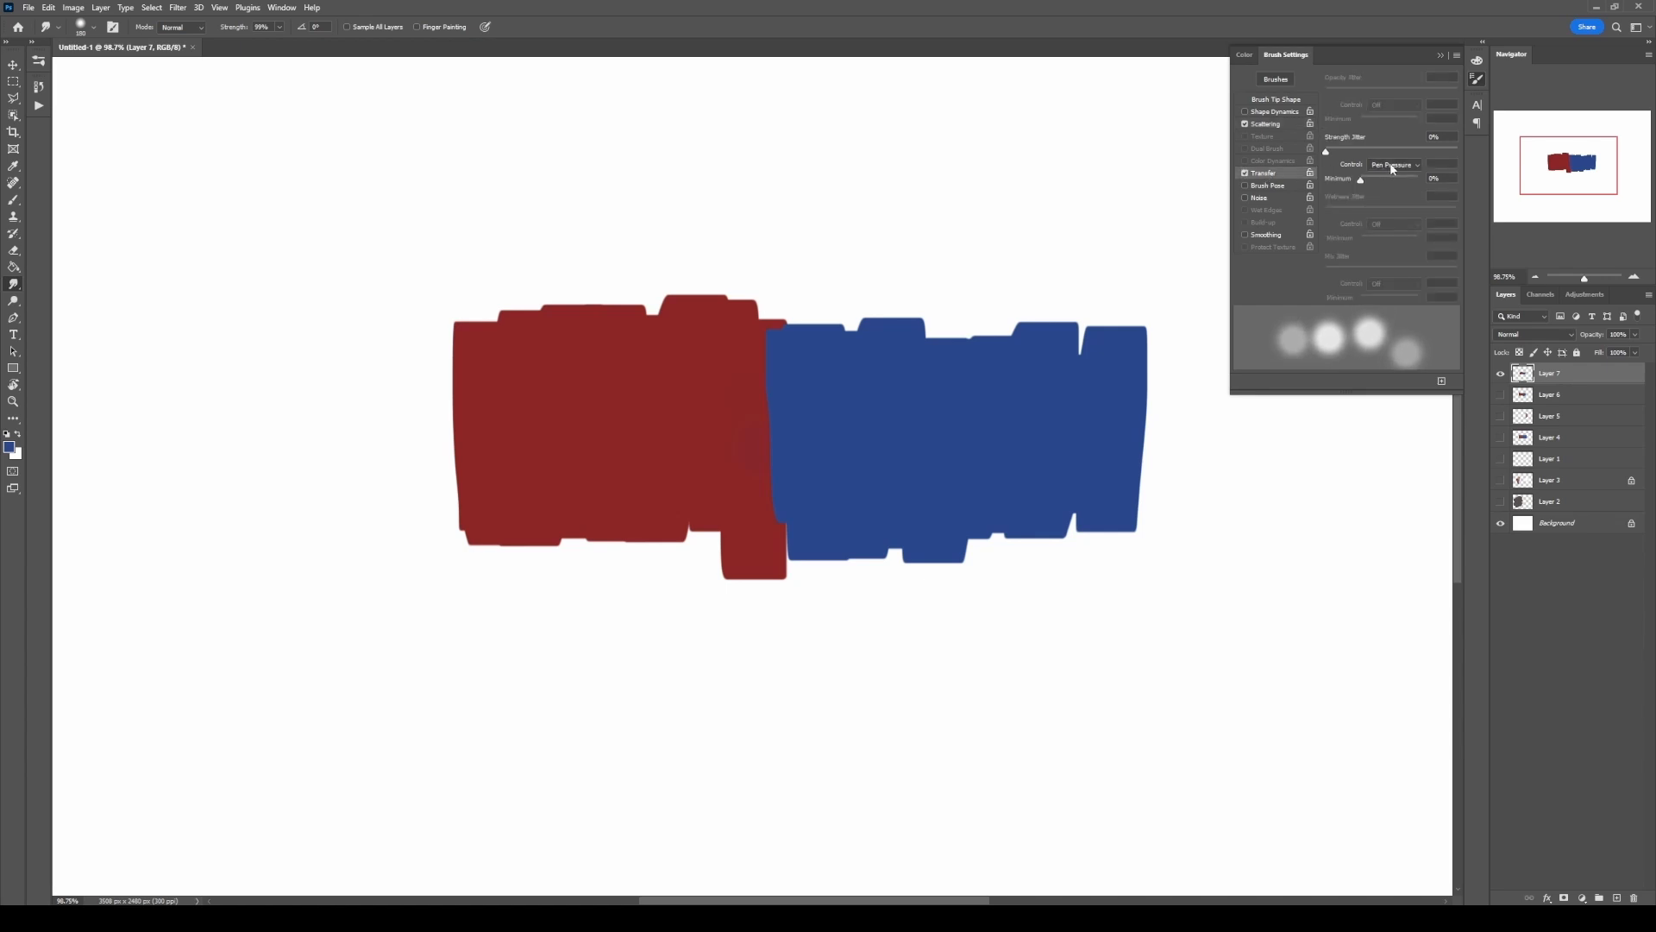
left_click(1478, 79)
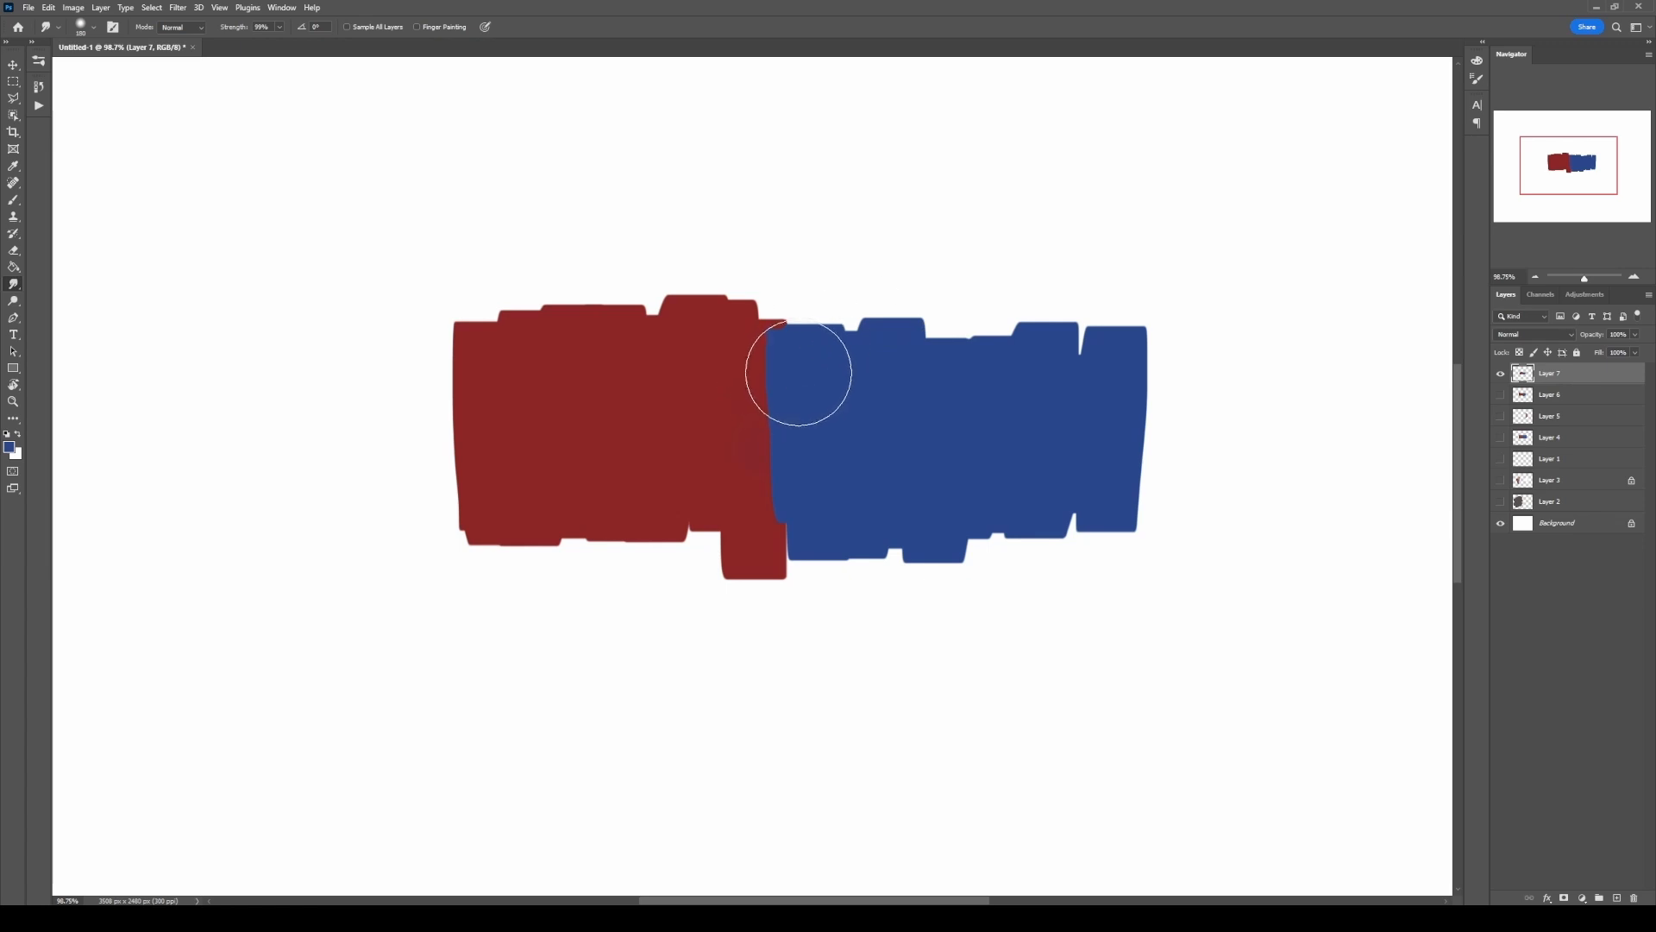
Step: Try smudging down the full length of the red-blue boundary with the soft scattered brush
left_click_drag(790, 374, 768, 374)
left_click_drag(765, 306, 785, 556)
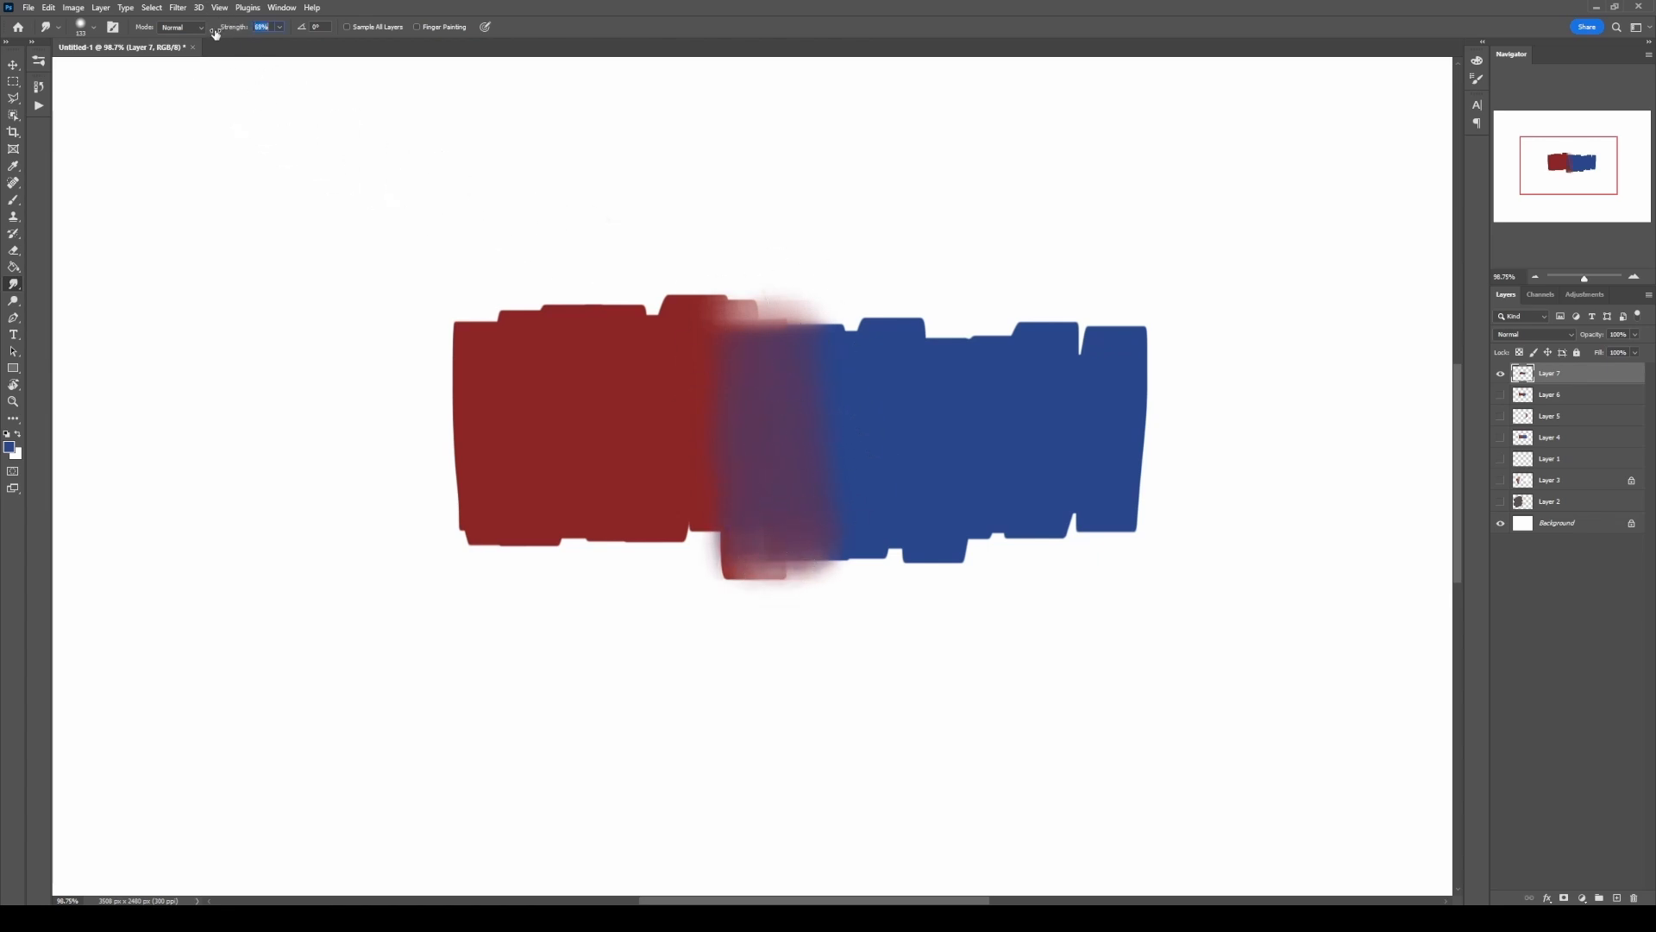
Step: Undo the previous smudge, set the Smudge strength to 29%, and smudge the red and blue together along their boundary
left_click_drag(211, 35, 204, 34)
key("ctrl+z")
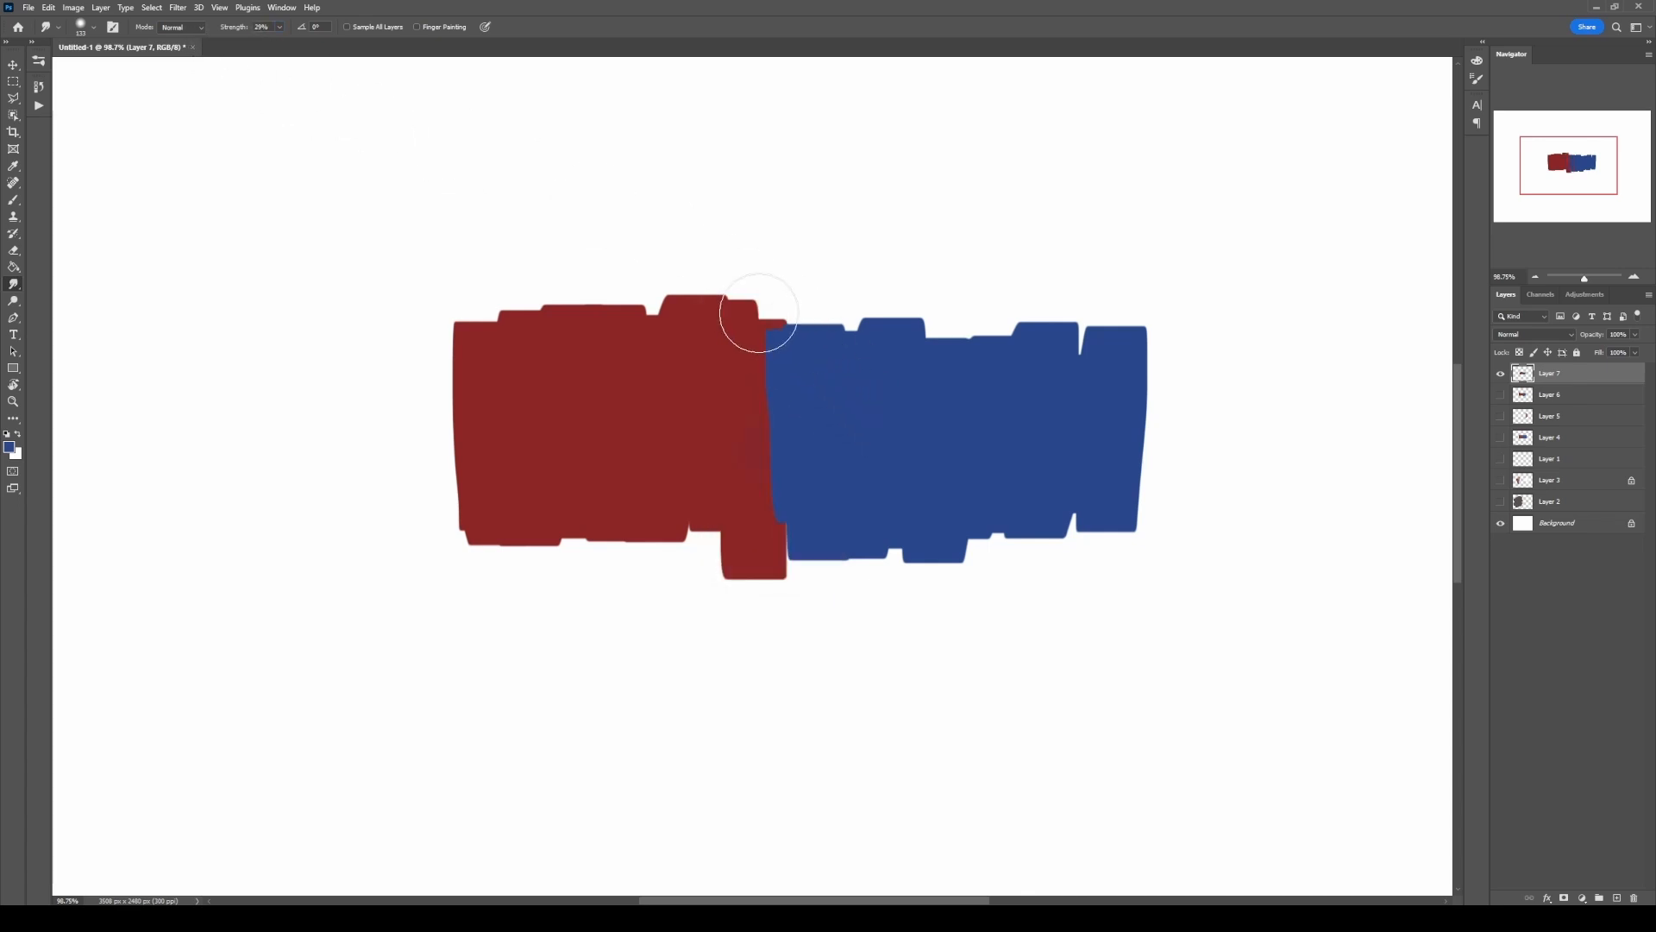
left_click_drag(759, 313, 765, 364)
mouse_move(771, 435)
left_mouse_down()
mouse_move(778, 538)
mouse_move(761, 335)
mouse_move(784, 514)
left_mouse_up()
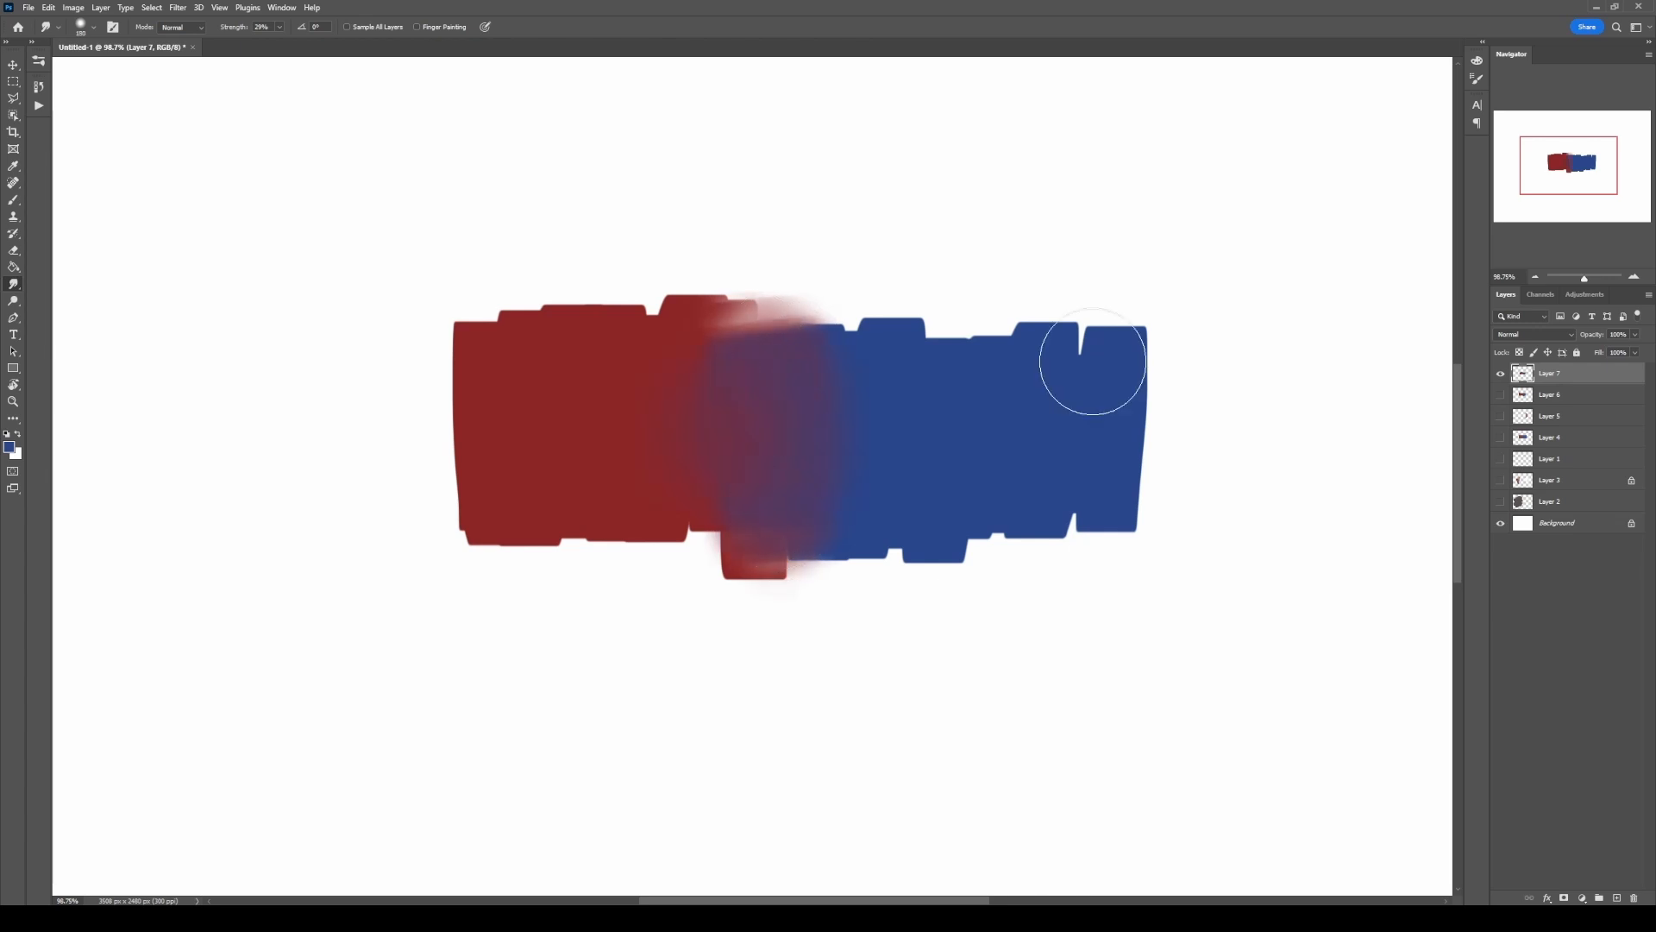
mouse_move(1093, 361)
left_mouse_down()
mouse_move(1146, 351)
mouse_move(1135, 483)
left_mouse_up()
mouse_move(470, 380)
left_mouse_down()
mouse_move(523, 478)
mouse_move(491, 345)
mouse_move(678, 308)
mouse_move(1078, 329)
mouse_move(1157, 483)
mouse_move(549, 515)
left_mouse_up()
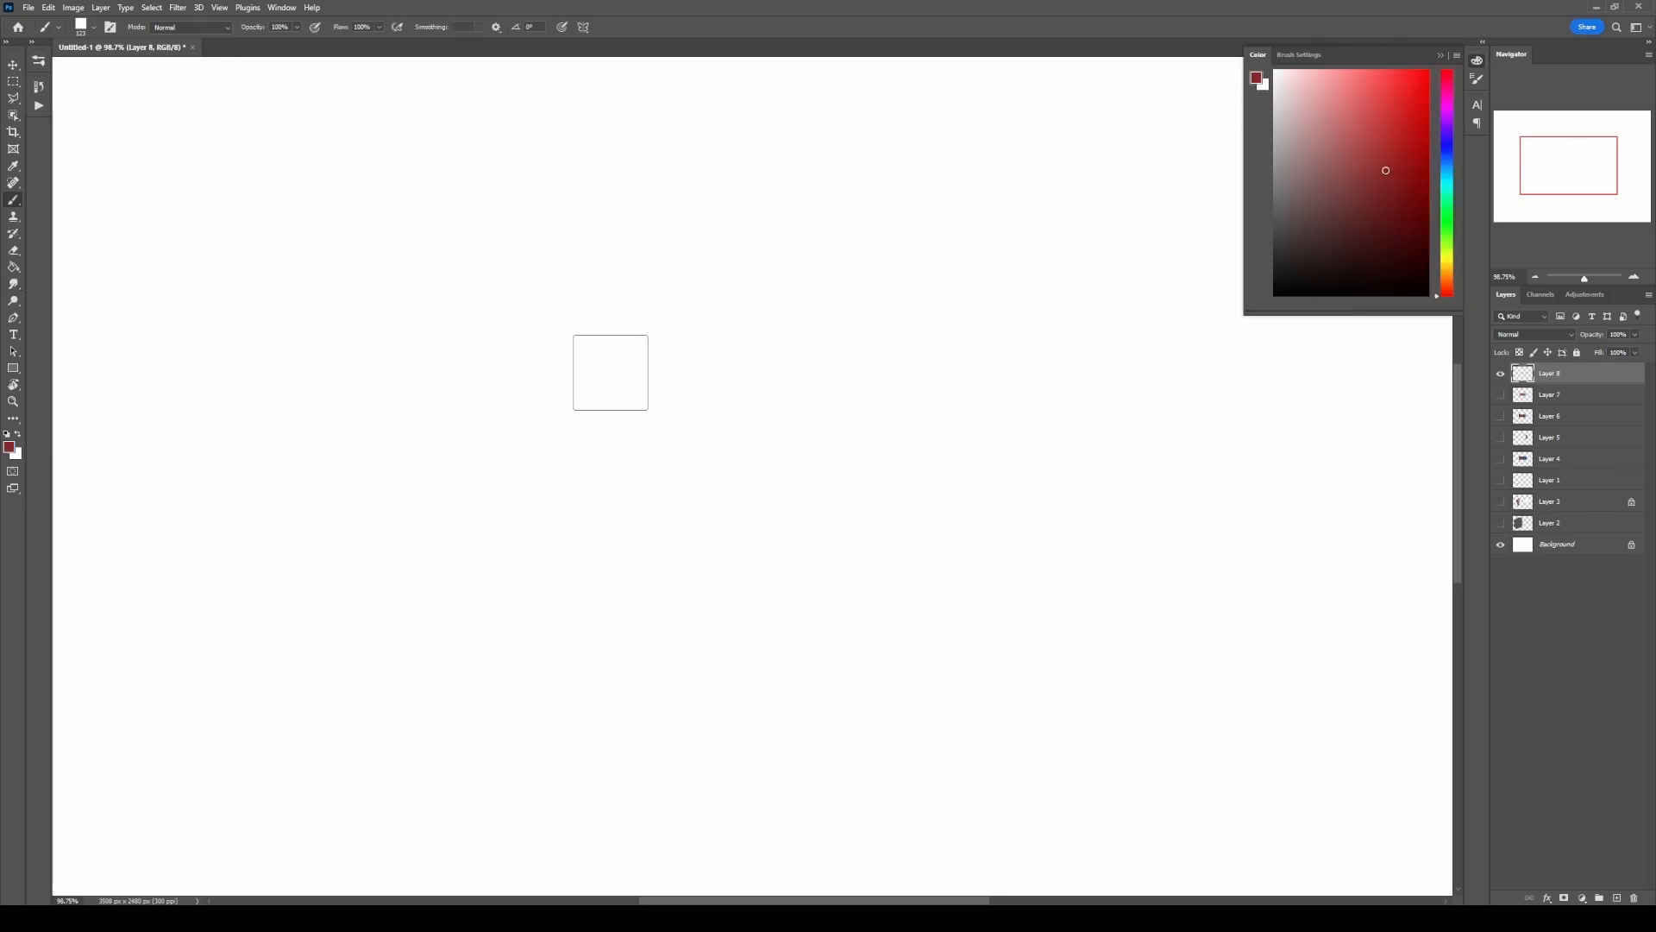
Step: Paint a large red block and an adjoining lighter blue block on Layer 8 with an enlarged square brush
key("bracketright")
key("bracketright")
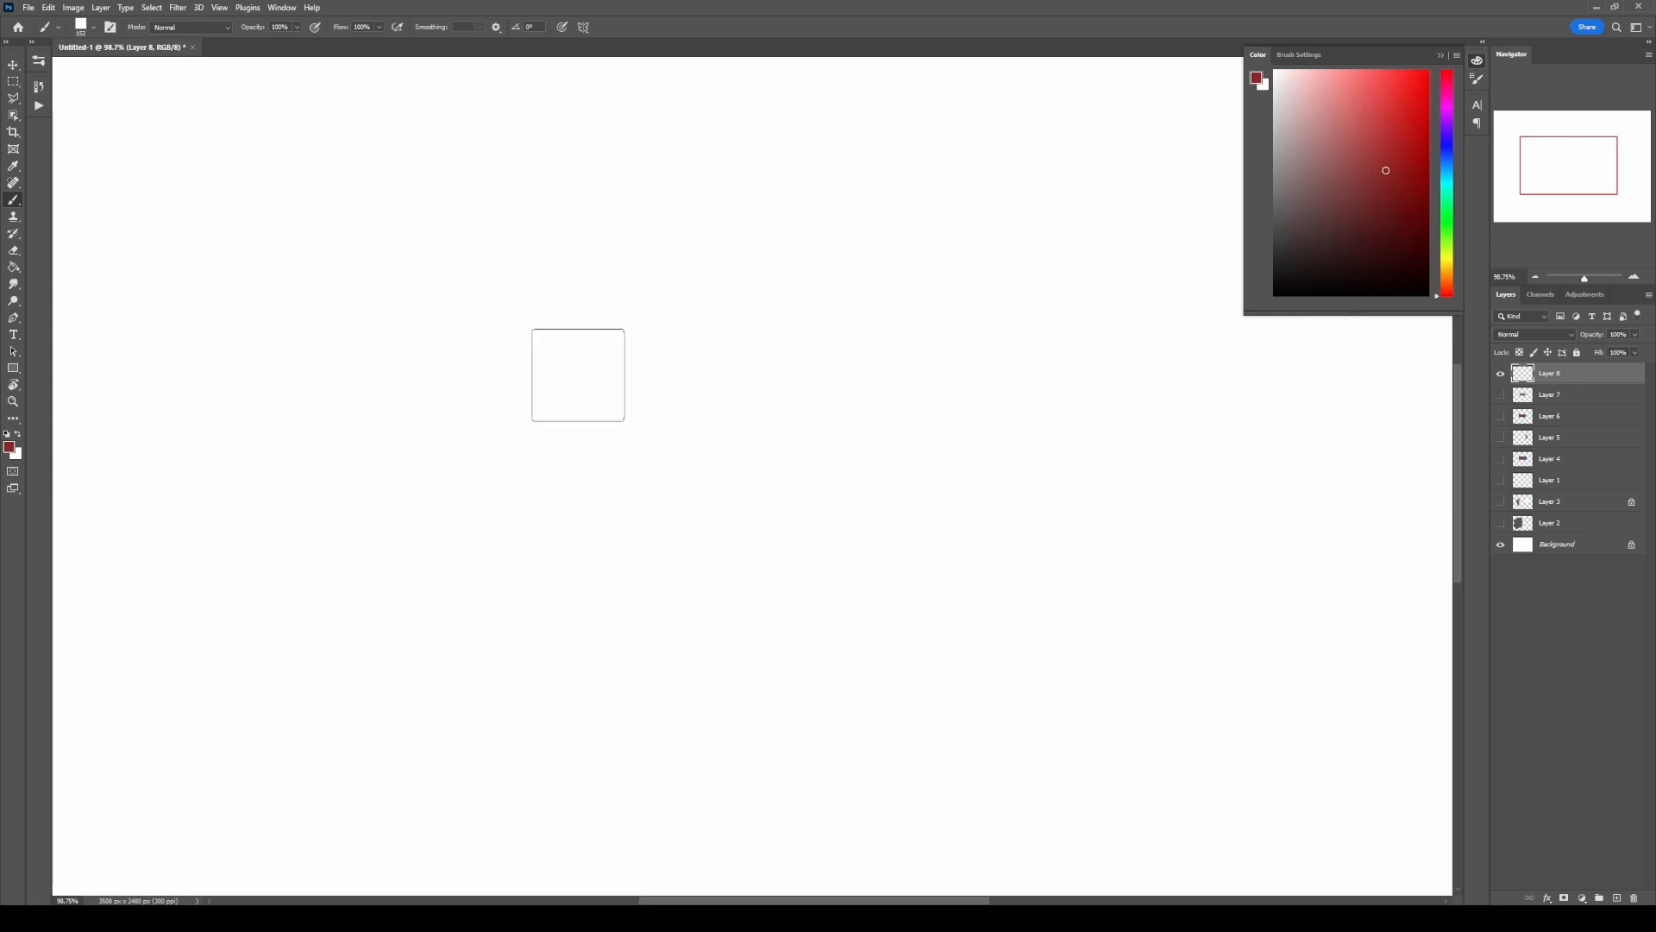
mouse_move(468, 312)
left_mouse_down()
mouse_move(460, 513)
mouse_move(485, 548)
mouse_move(535, 565)
mouse_move(654, 324)
mouse_move(689, 343)
mouse_move(705, 472)
mouse_move(747, 537)
left_mouse_up()
left_click(1448, 164)
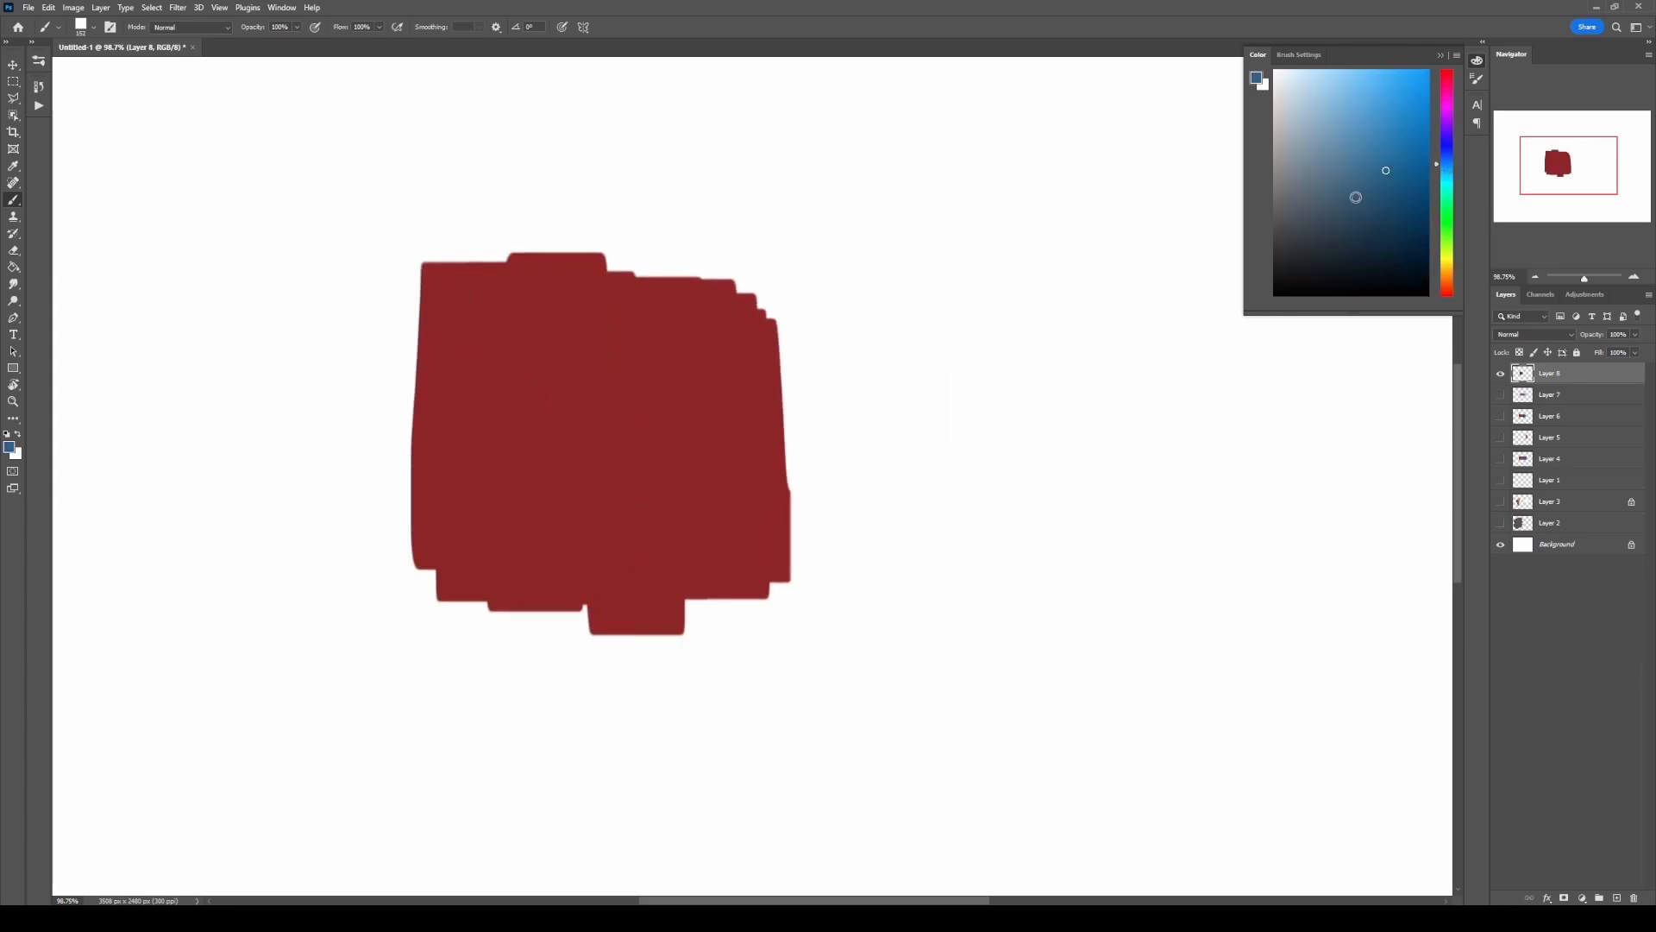
mouse_move(832, 349)
left_mouse_down()
mouse_move(819, 547)
mouse_move(806, 499)
mouse_move(877, 584)
mouse_move(1036, 395)
mouse_move(1077, 386)
mouse_move(1016, 495)
left_mouse_up()
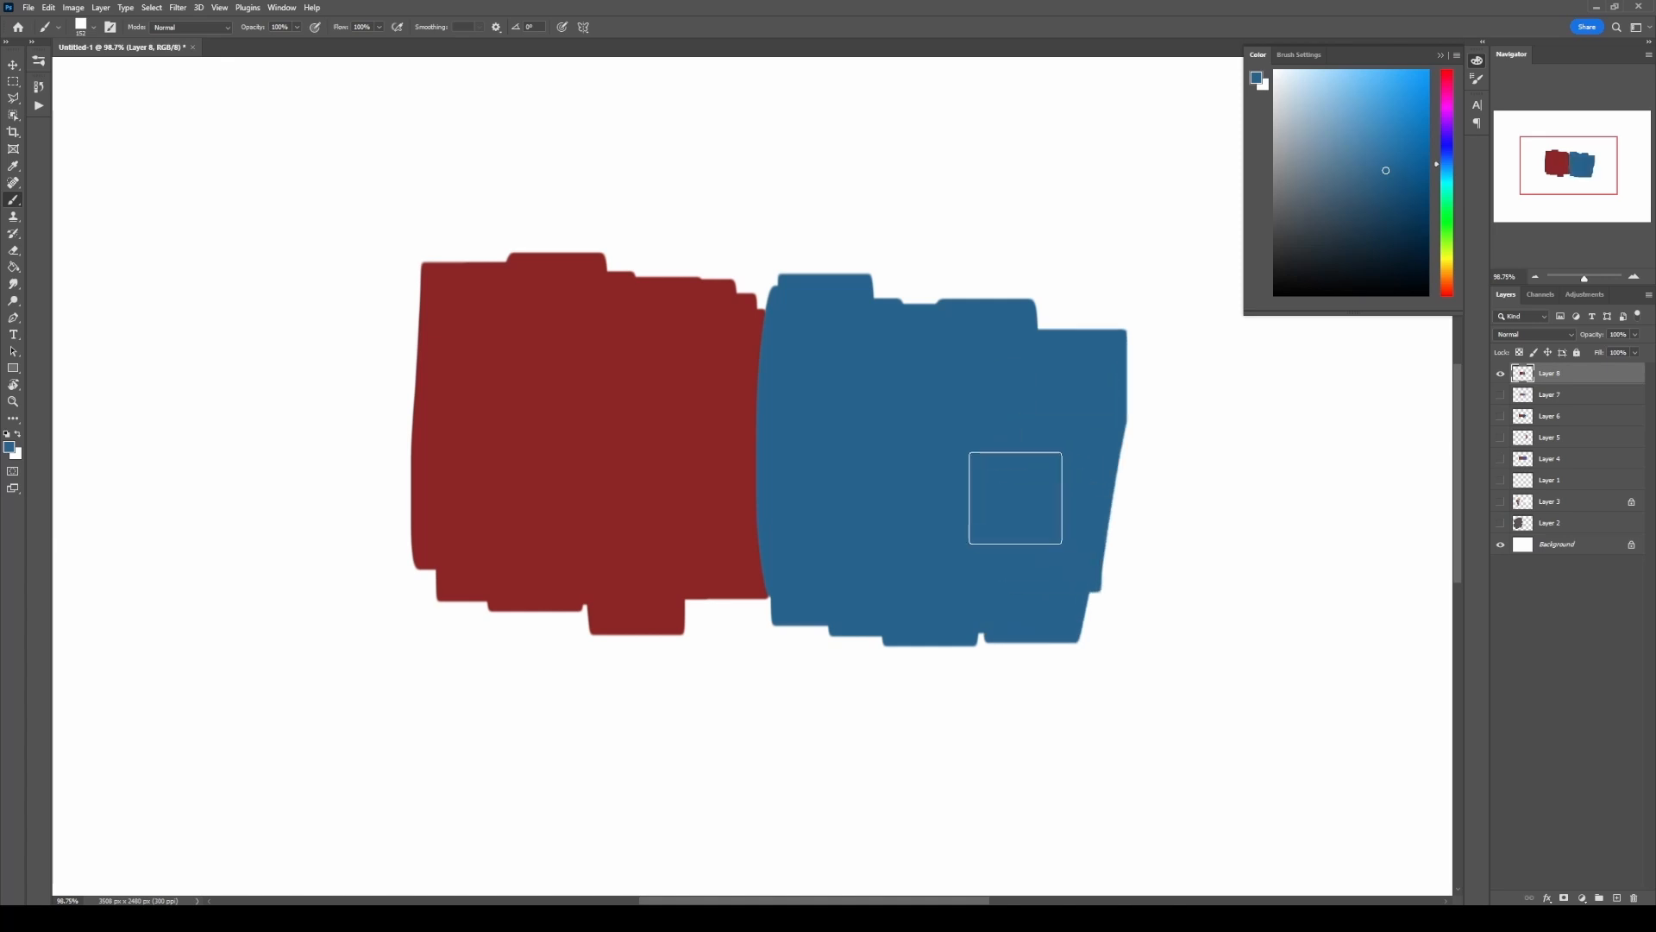
Step: Select the Mixer Brush Tool, try zigzag blending across the boundary with the hard round brush, and undo the strokes
right_click(15, 202)
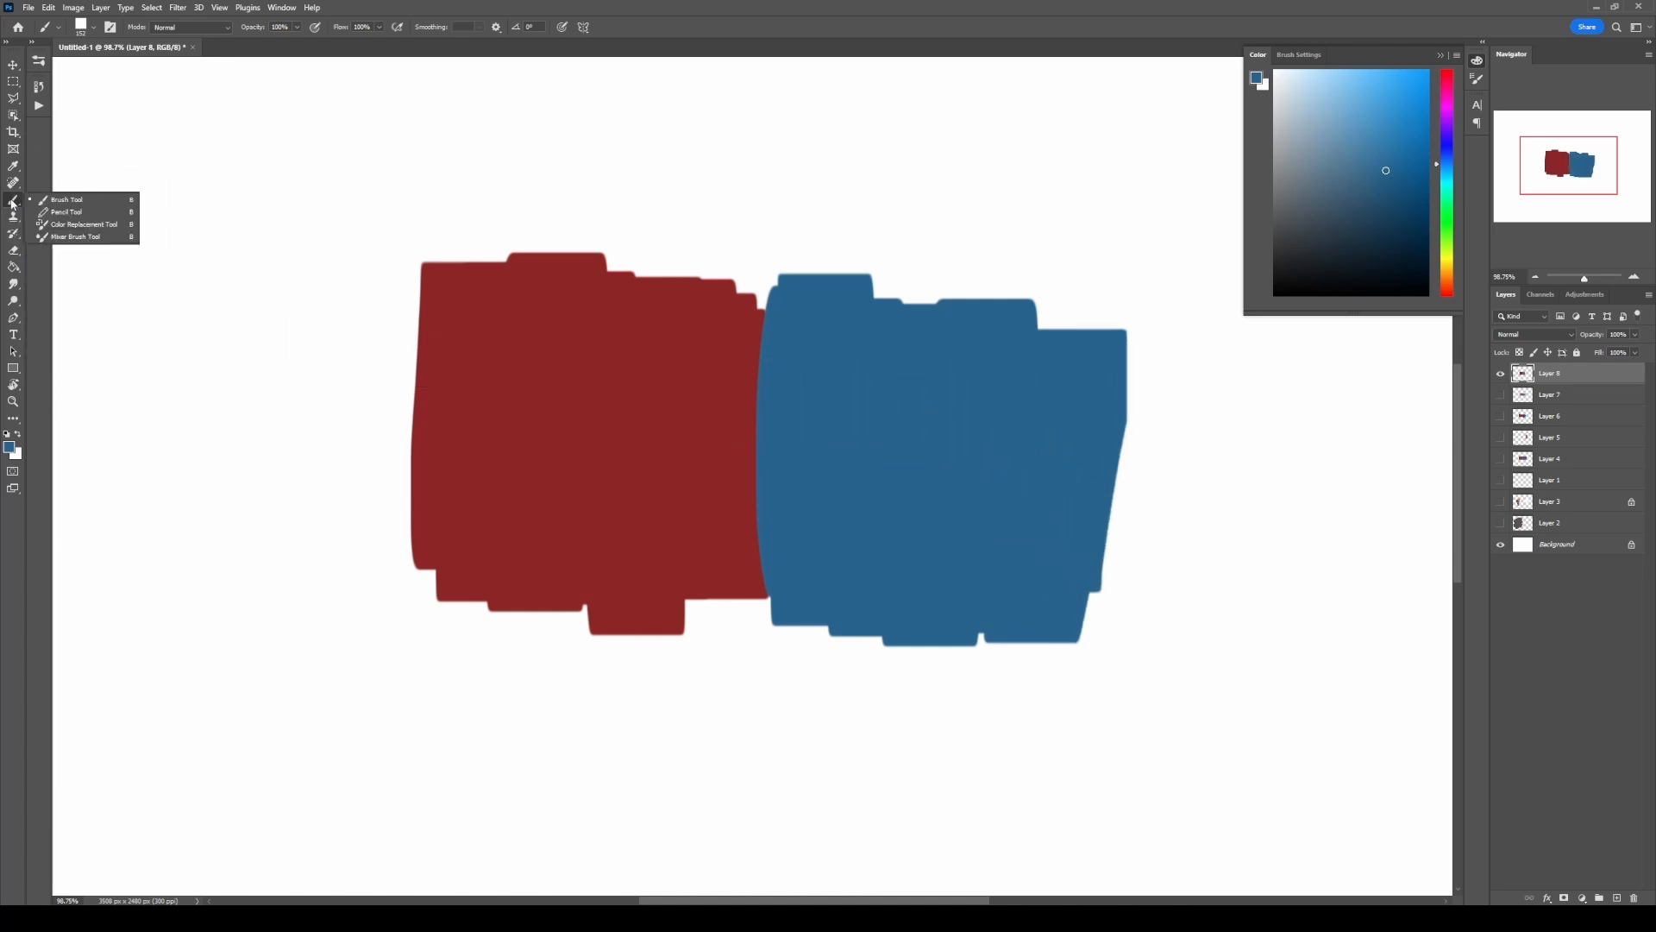
left_click(72, 241)
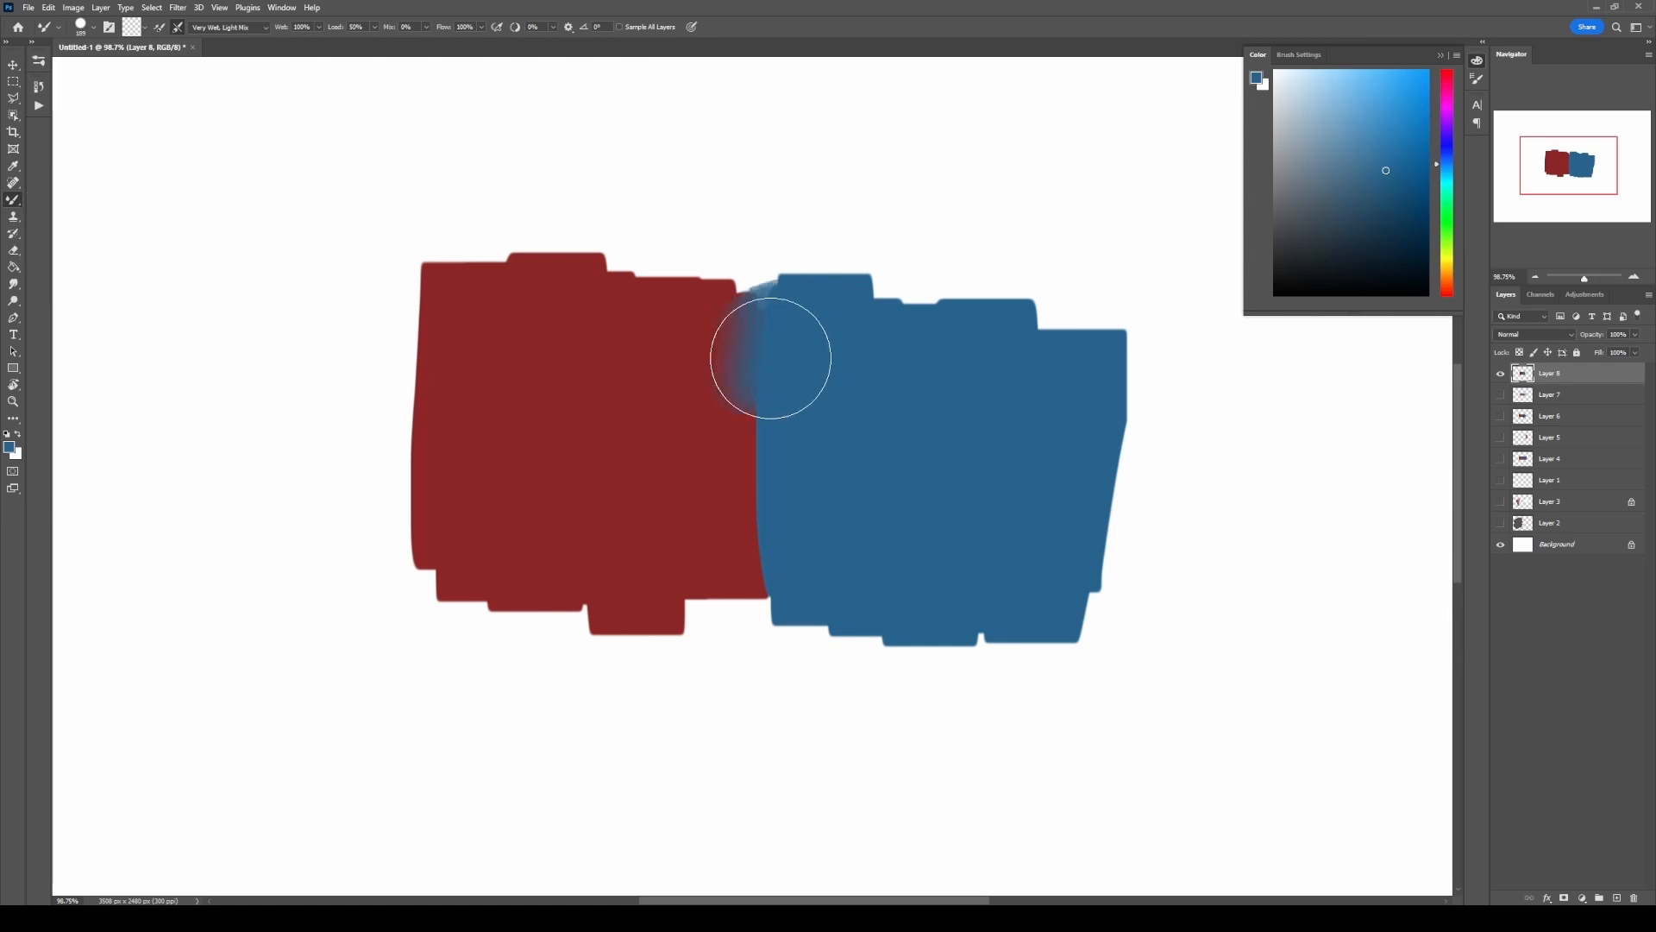
mouse_move(768, 355)
left_mouse_down()
mouse_move(808, 461)
mouse_move(789, 532)
left_mouse_up()
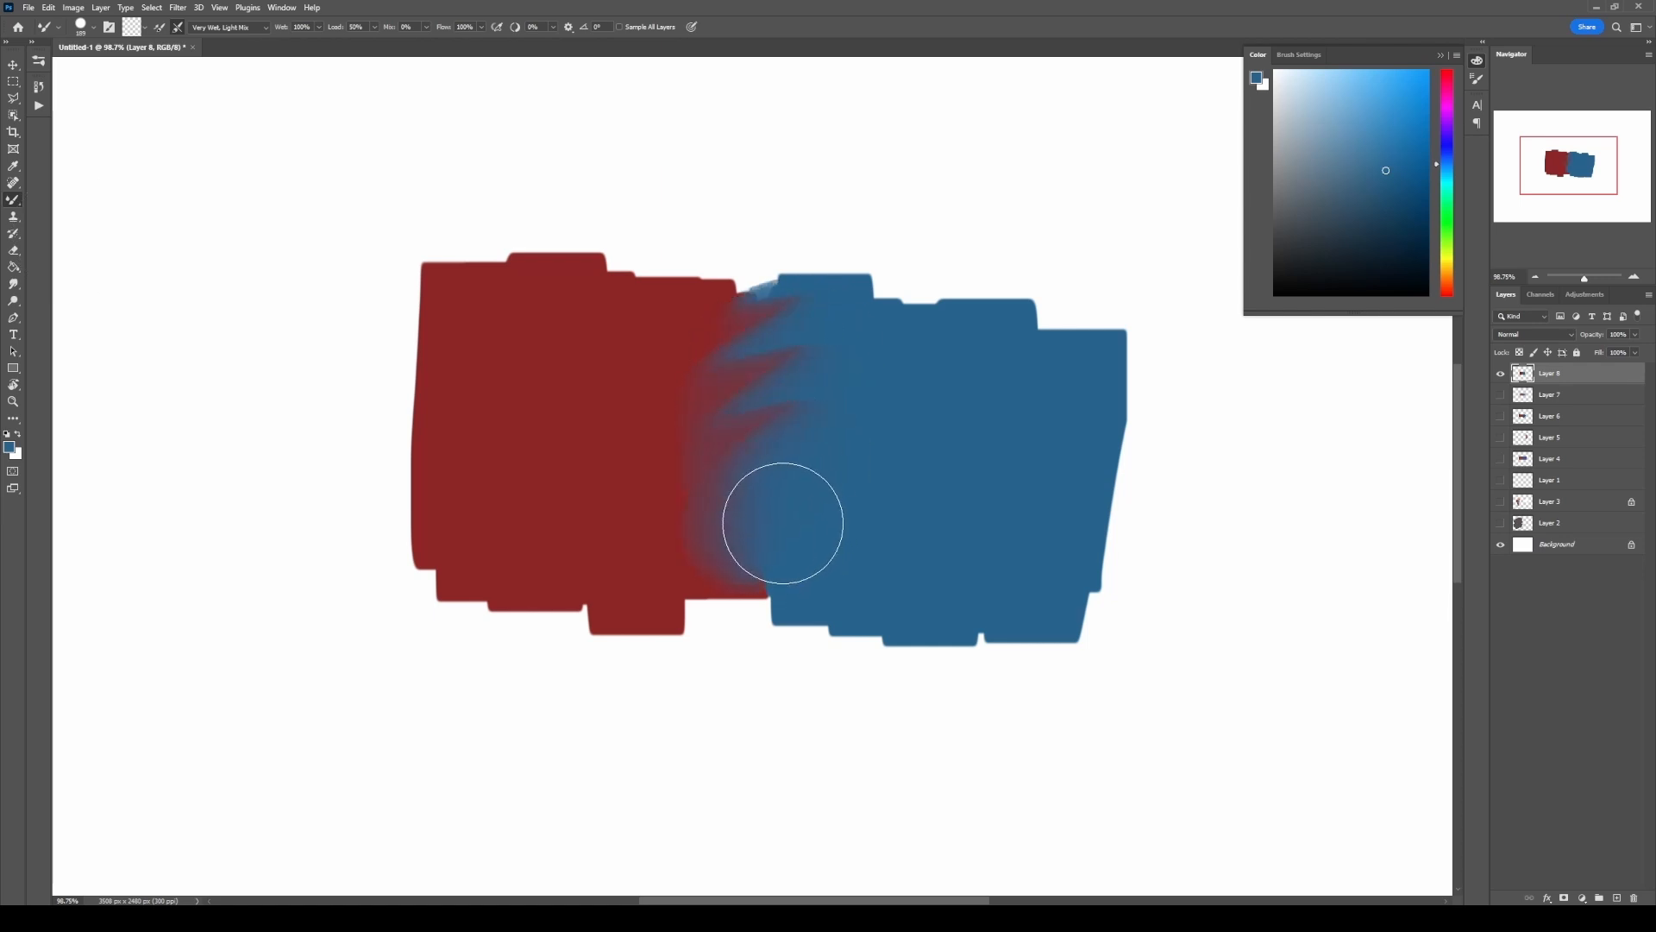
key("ctrl+z")
mouse_move(787, 358)
left_mouse_down()
mouse_move(772, 461)
mouse_move(787, 540)
left_mouse_up()
key("ctrl+z")
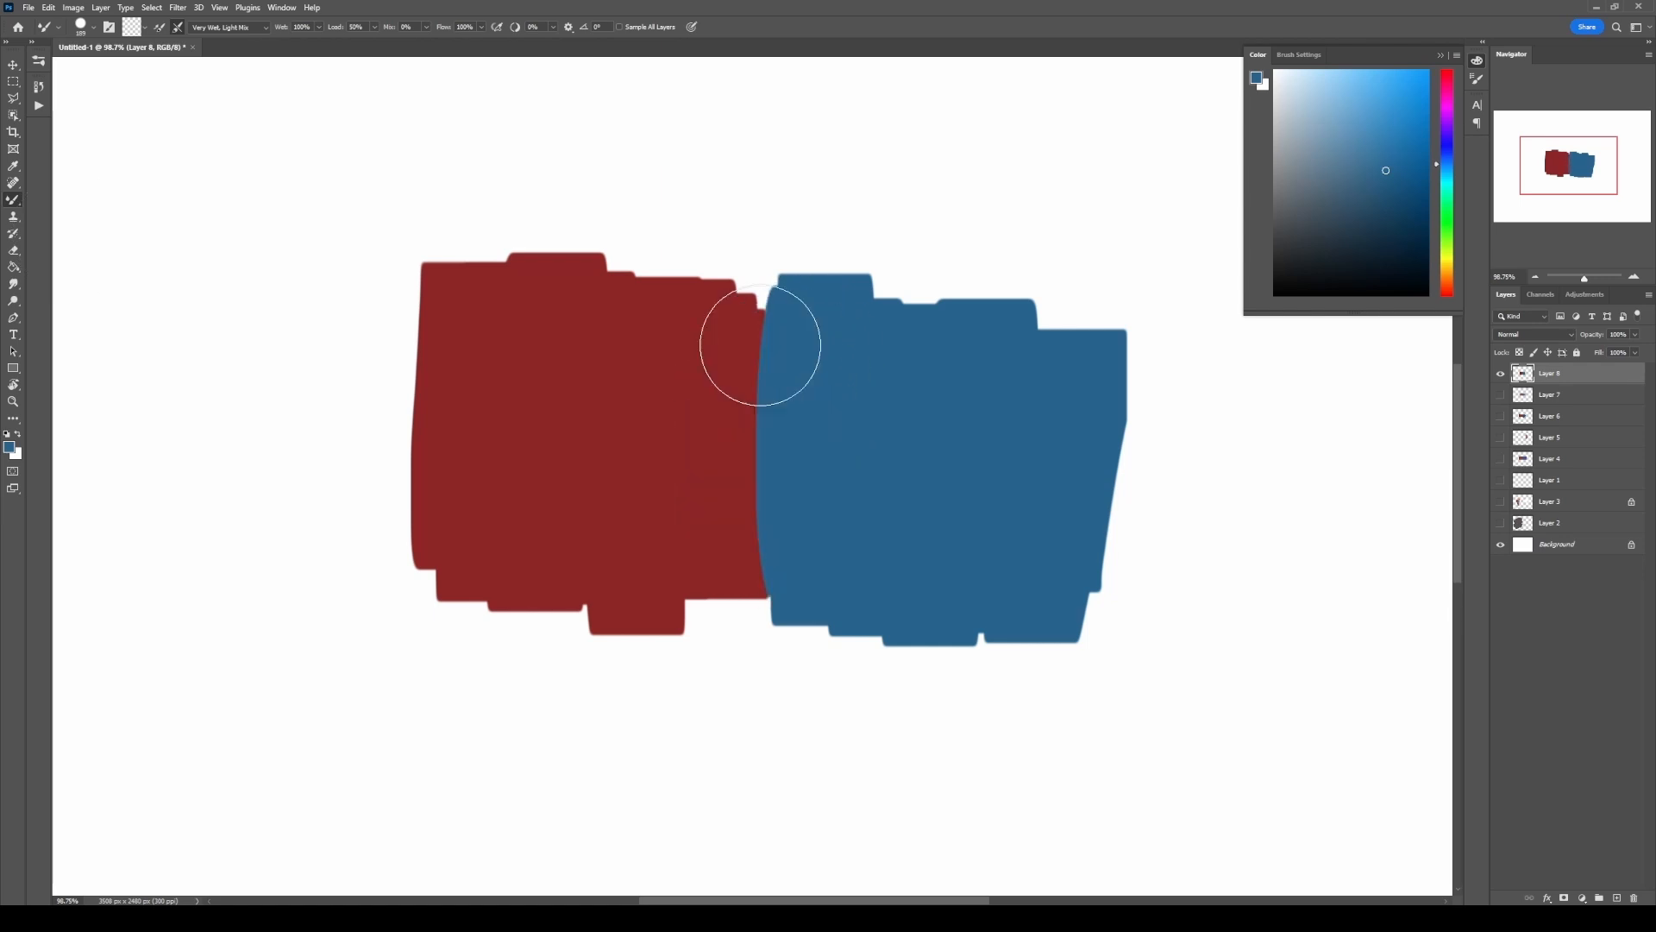
Step: Try blending the red-blue boundary with the Mixer Brush using the Soft Round Pressure Opacity preset, after reviewing its Transfer settings
right_click(757, 340)
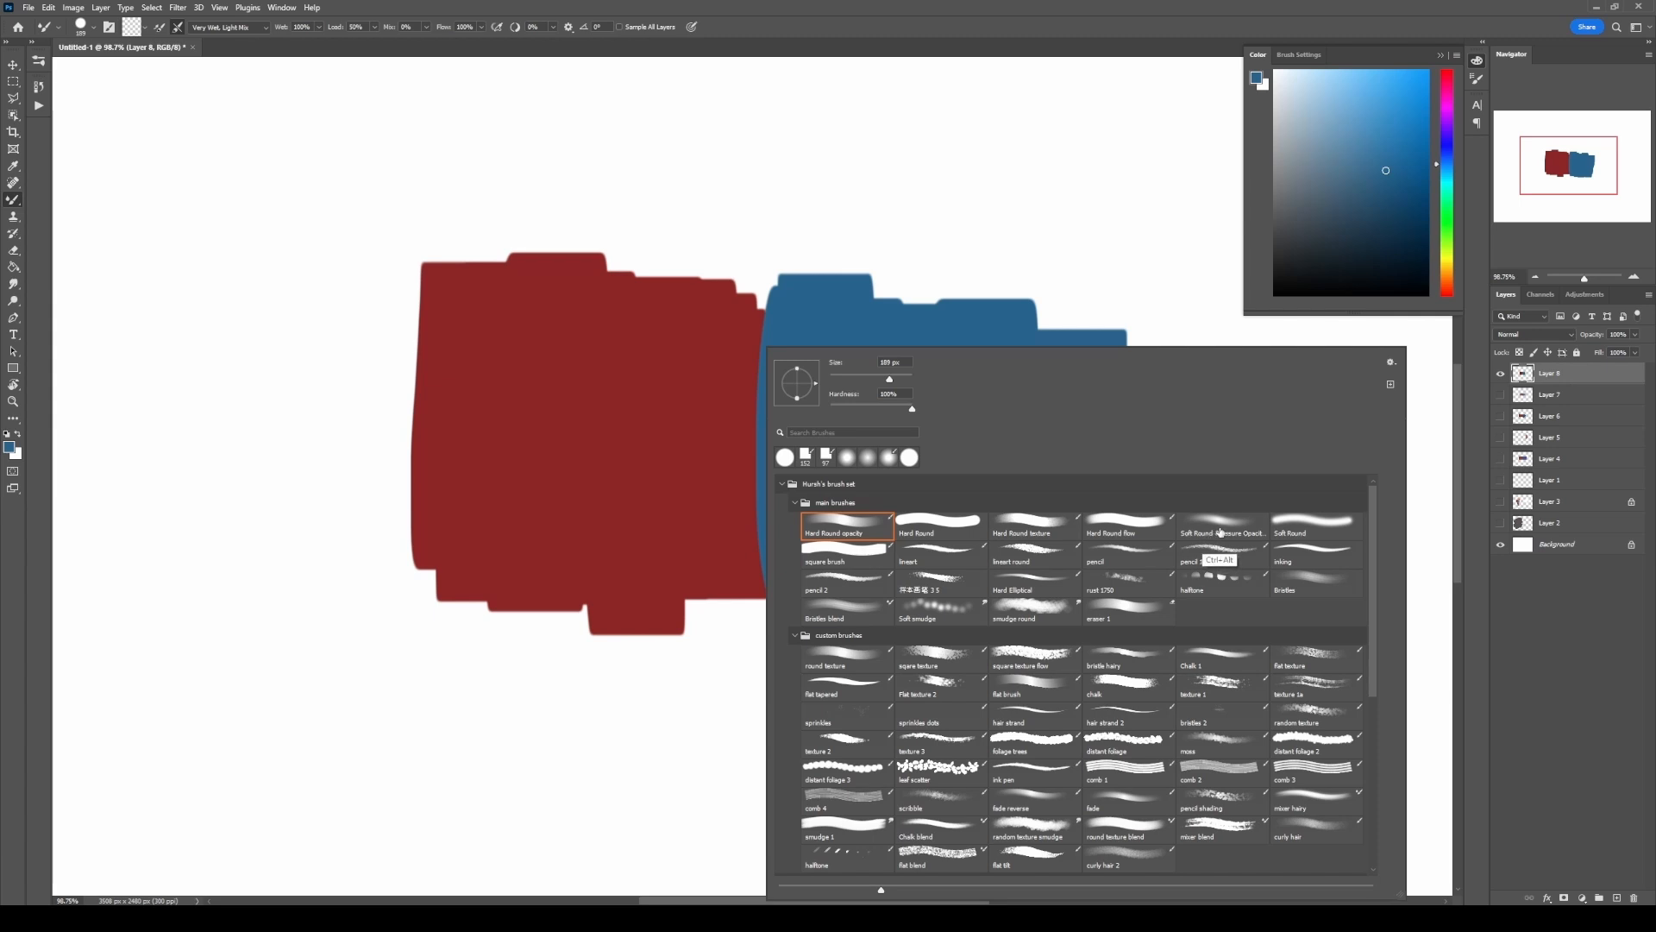
left_click(1222, 532)
left_click(557, 49)
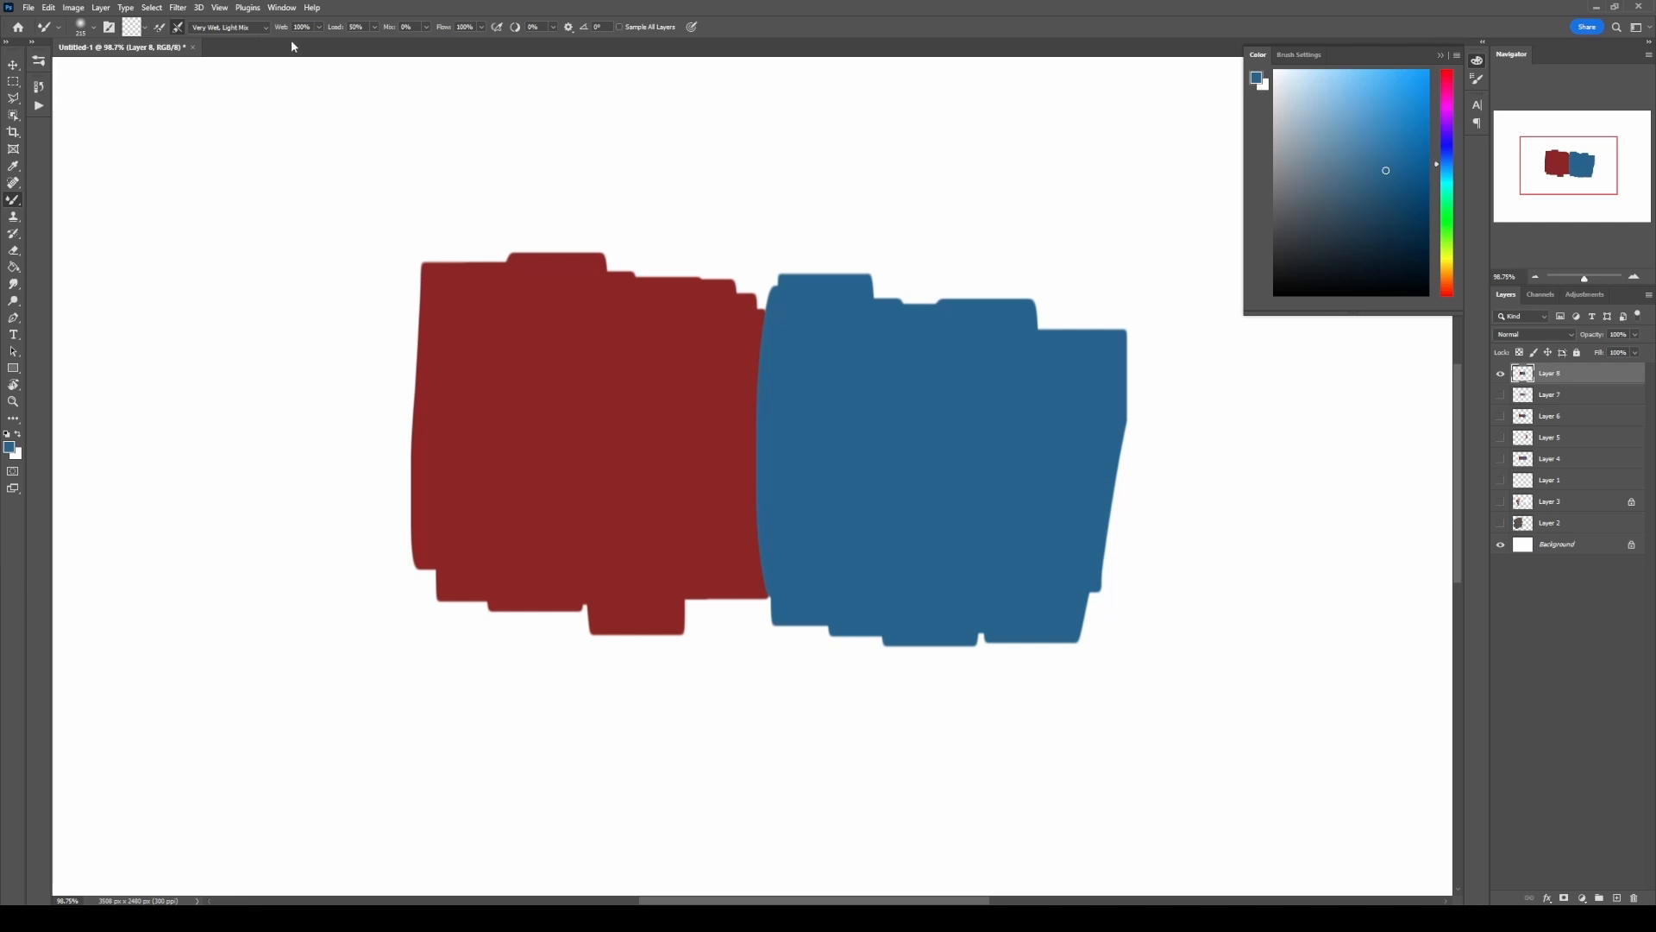
left_click(1477, 80)
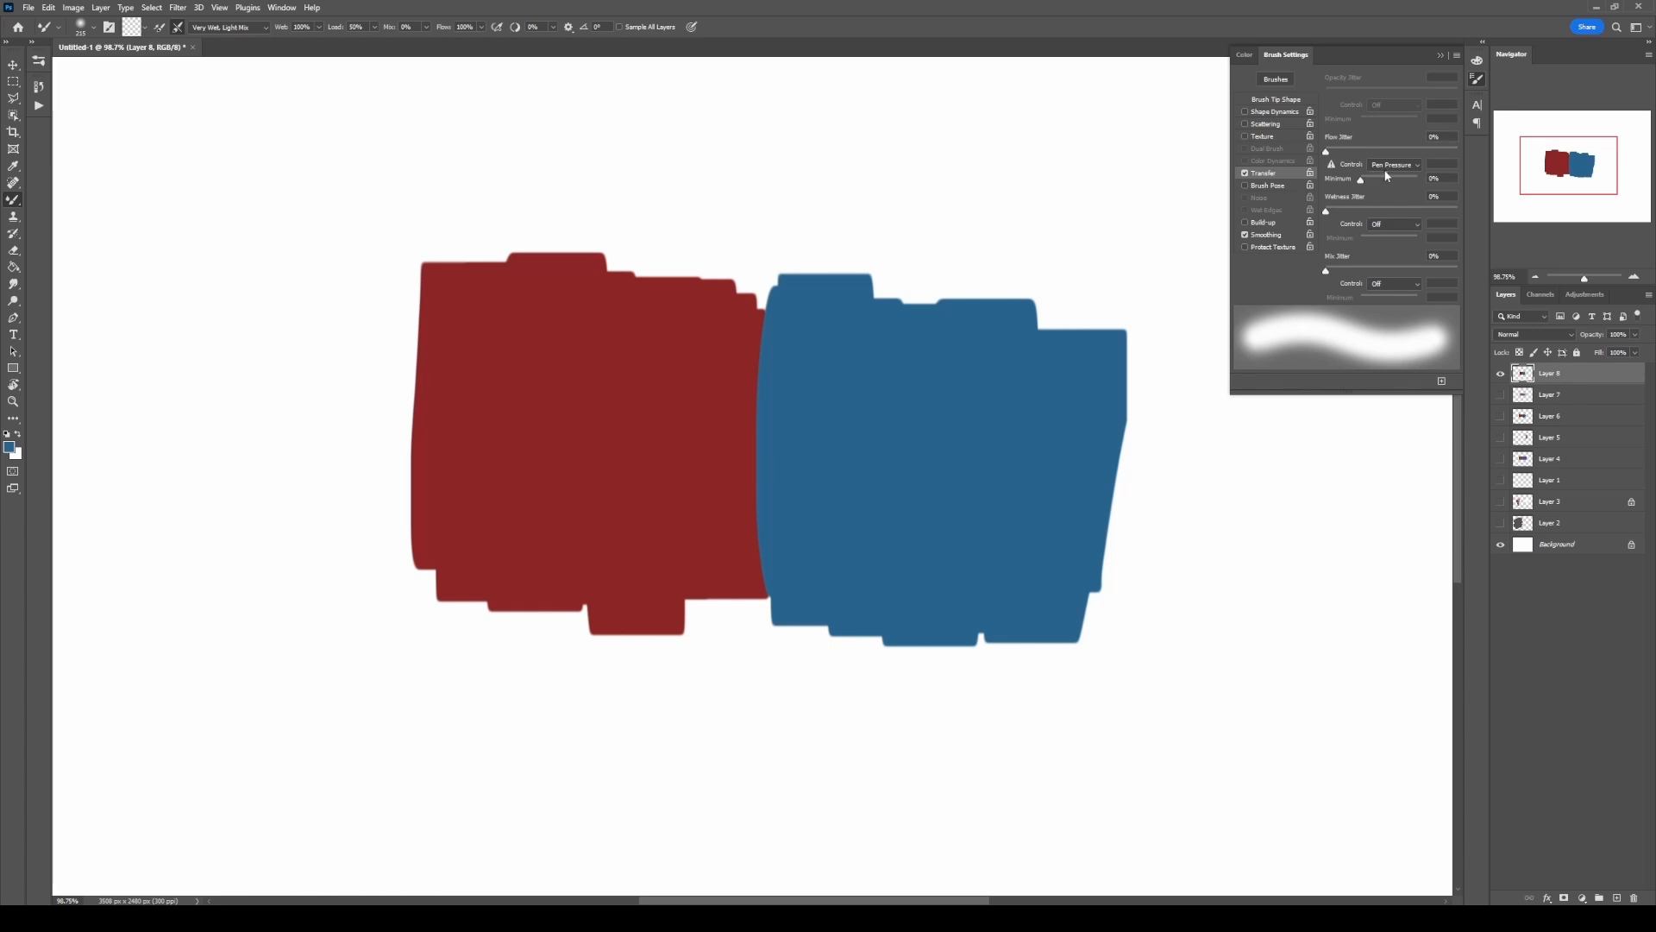
left_click(770, 377)
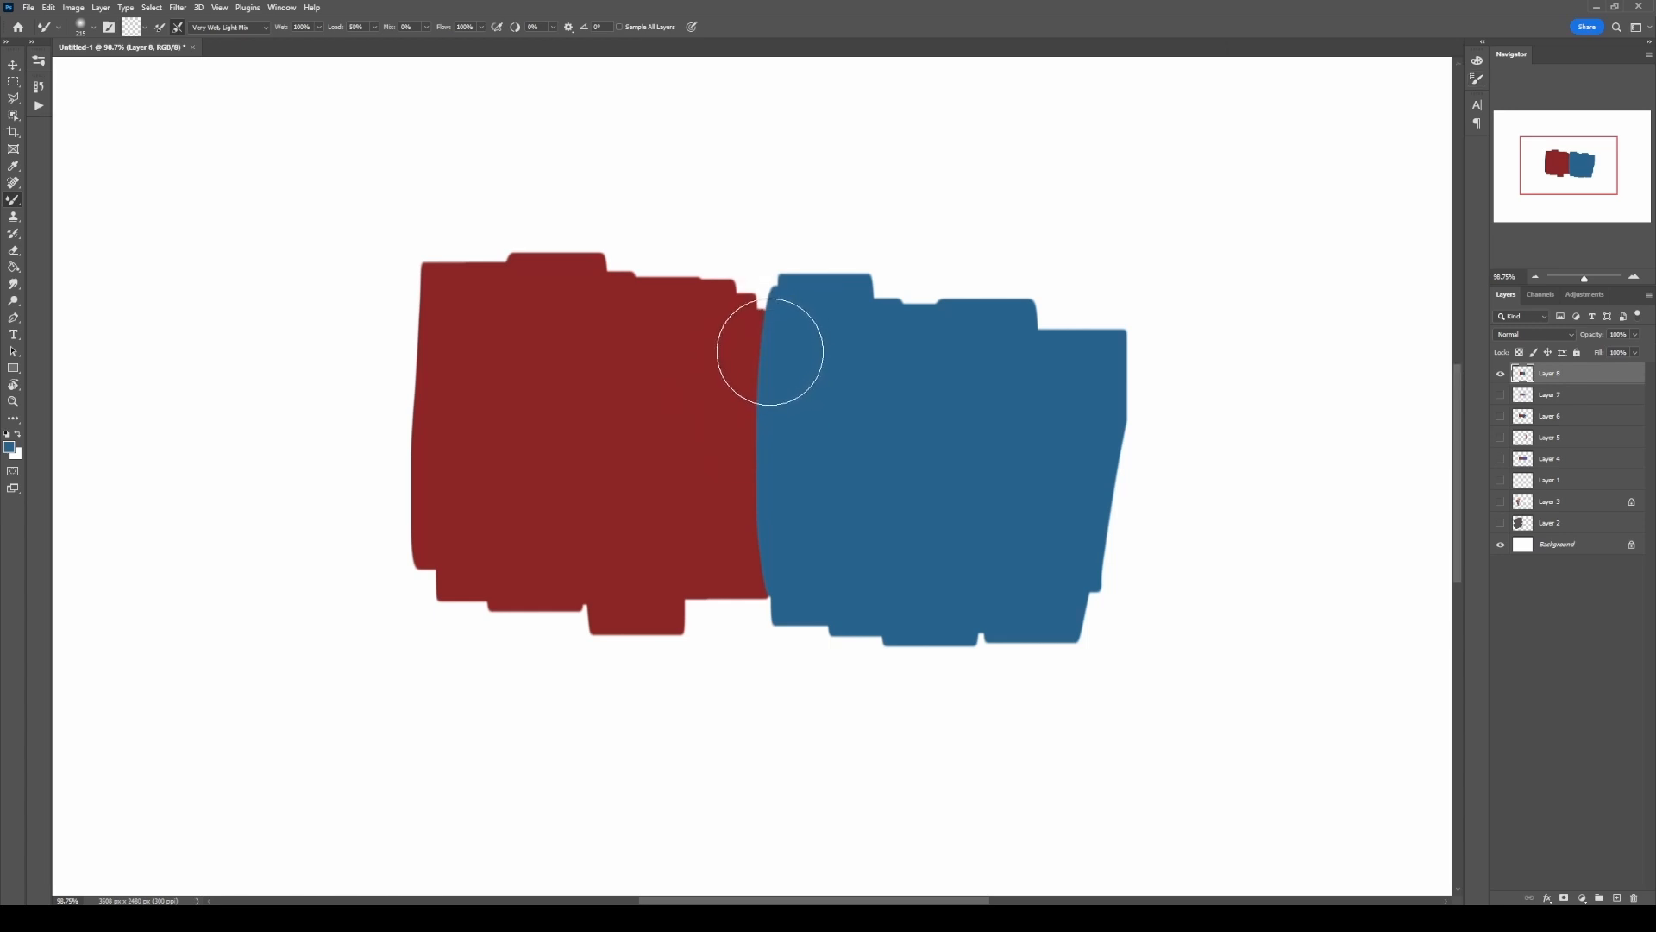
mouse_move(771, 352)
left_mouse_down()
mouse_move(709, 437)
mouse_move(789, 498)
mouse_move(748, 555)
mouse_move(770, 457)
mouse_move(757, 350)
mouse_move(699, 384)
mouse_move(777, 514)
mouse_move(769, 549)
mouse_move(690, 509)
mouse_move(745, 367)
mouse_move(750, 531)
mouse_move(831, 508)
mouse_move(751, 377)
mouse_move(629, 393)
mouse_move(748, 512)
mouse_move(794, 378)
mouse_move(753, 468)
mouse_move(807, 538)
mouse_move(696, 391)
mouse_move(675, 531)
mouse_move(840, 472)
mouse_move(774, 340)
mouse_move(730, 342)
mouse_move(678, 380)
mouse_move(731, 420)
mouse_move(839, 448)
mouse_move(831, 522)
mouse_move(750, 554)
mouse_move(652, 400)
mouse_move(733, 336)
mouse_move(827, 339)
mouse_move(810, 459)
mouse_move(843, 540)
mouse_move(745, 443)
left_mouse_up()
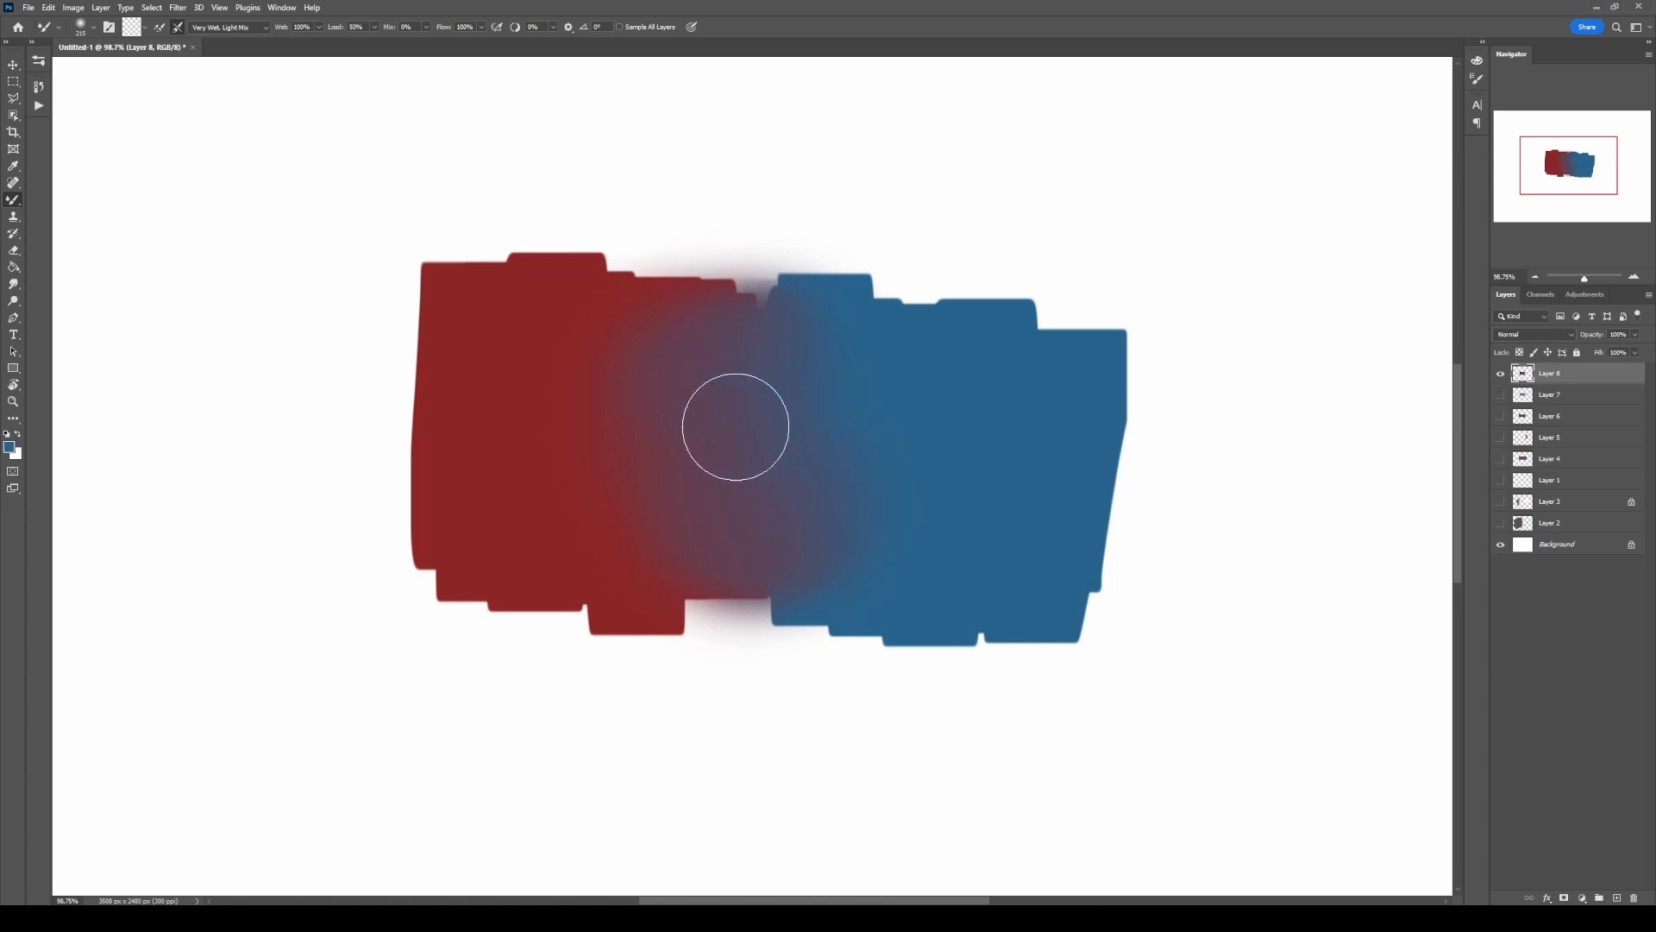
Step: Select the Bristles blend preset, adjust its size, and blend the red-blue boundary with mixer strokes
right_click(743, 415)
left_click_drag(723, 411, 726, 402, "alt")
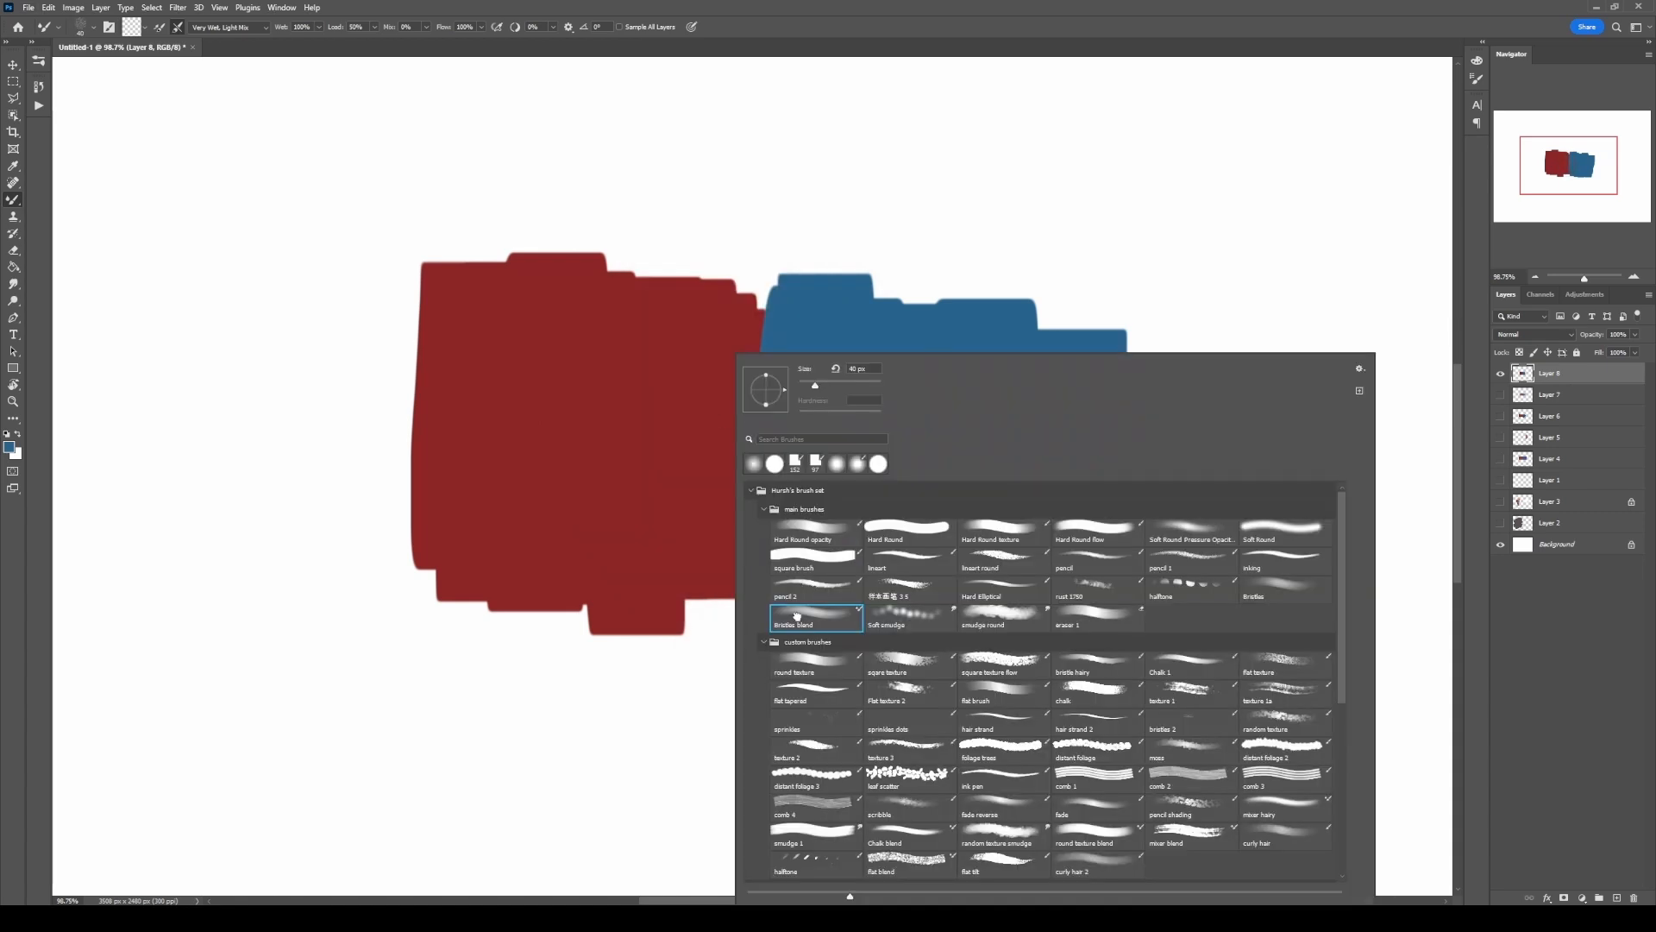
left_click_drag(713, 328, 737, 334, "alt")
key("bracketleft")
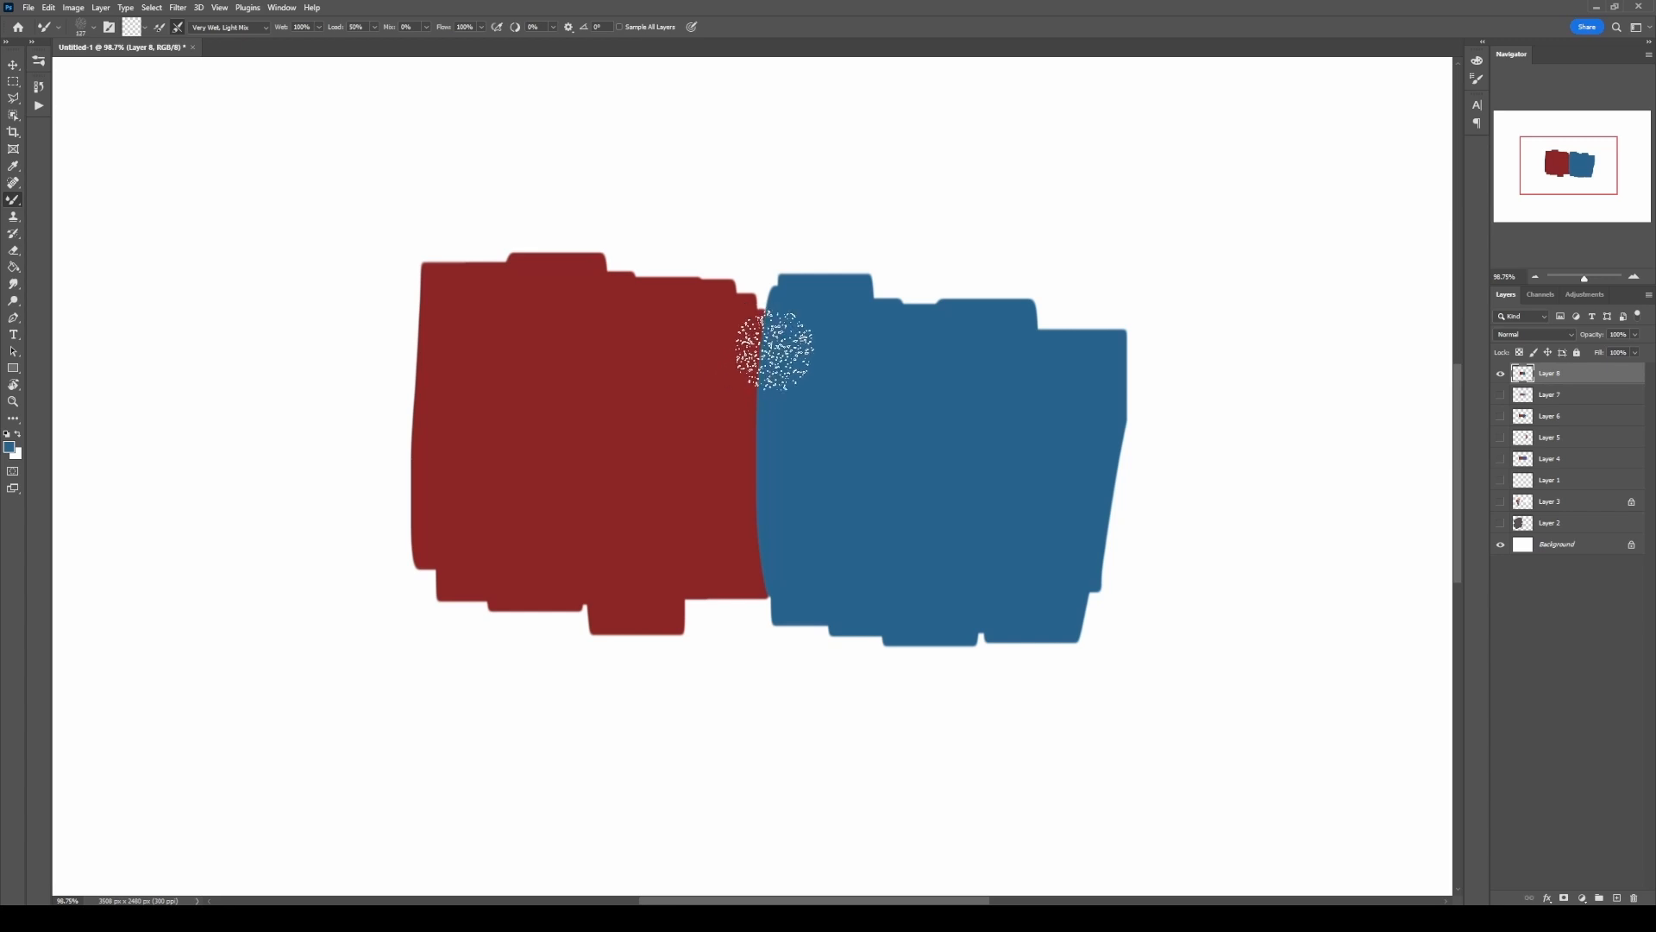
mouse_move(771, 350)
left_mouse_down()
mouse_move(737, 355)
mouse_move(782, 377)
mouse_move(739, 423)
mouse_move(743, 449)
mouse_move(780, 456)
mouse_move(732, 522)
mouse_move(768, 552)
mouse_move(722, 538)
mouse_move(791, 482)
mouse_move(797, 531)
mouse_move(746, 351)
mouse_move(732, 401)
mouse_move(767, 524)
mouse_move(754, 559)
mouse_move(794, 397)
mouse_move(811, 472)
mouse_move(704, 375)
mouse_move(723, 344)
mouse_move(701, 540)
mouse_move(799, 522)
mouse_move(794, 349)
mouse_move(715, 355)
mouse_move(786, 461)
mouse_move(816, 364)
mouse_move(802, 336)
mouse_move(812, 511)
mouse_move(725, 553)
mouse_move(775, 547)
mouse_move(810, 499)
mouse_move(827, 402)
mouse_move(814, 434)
left_mouse_up()
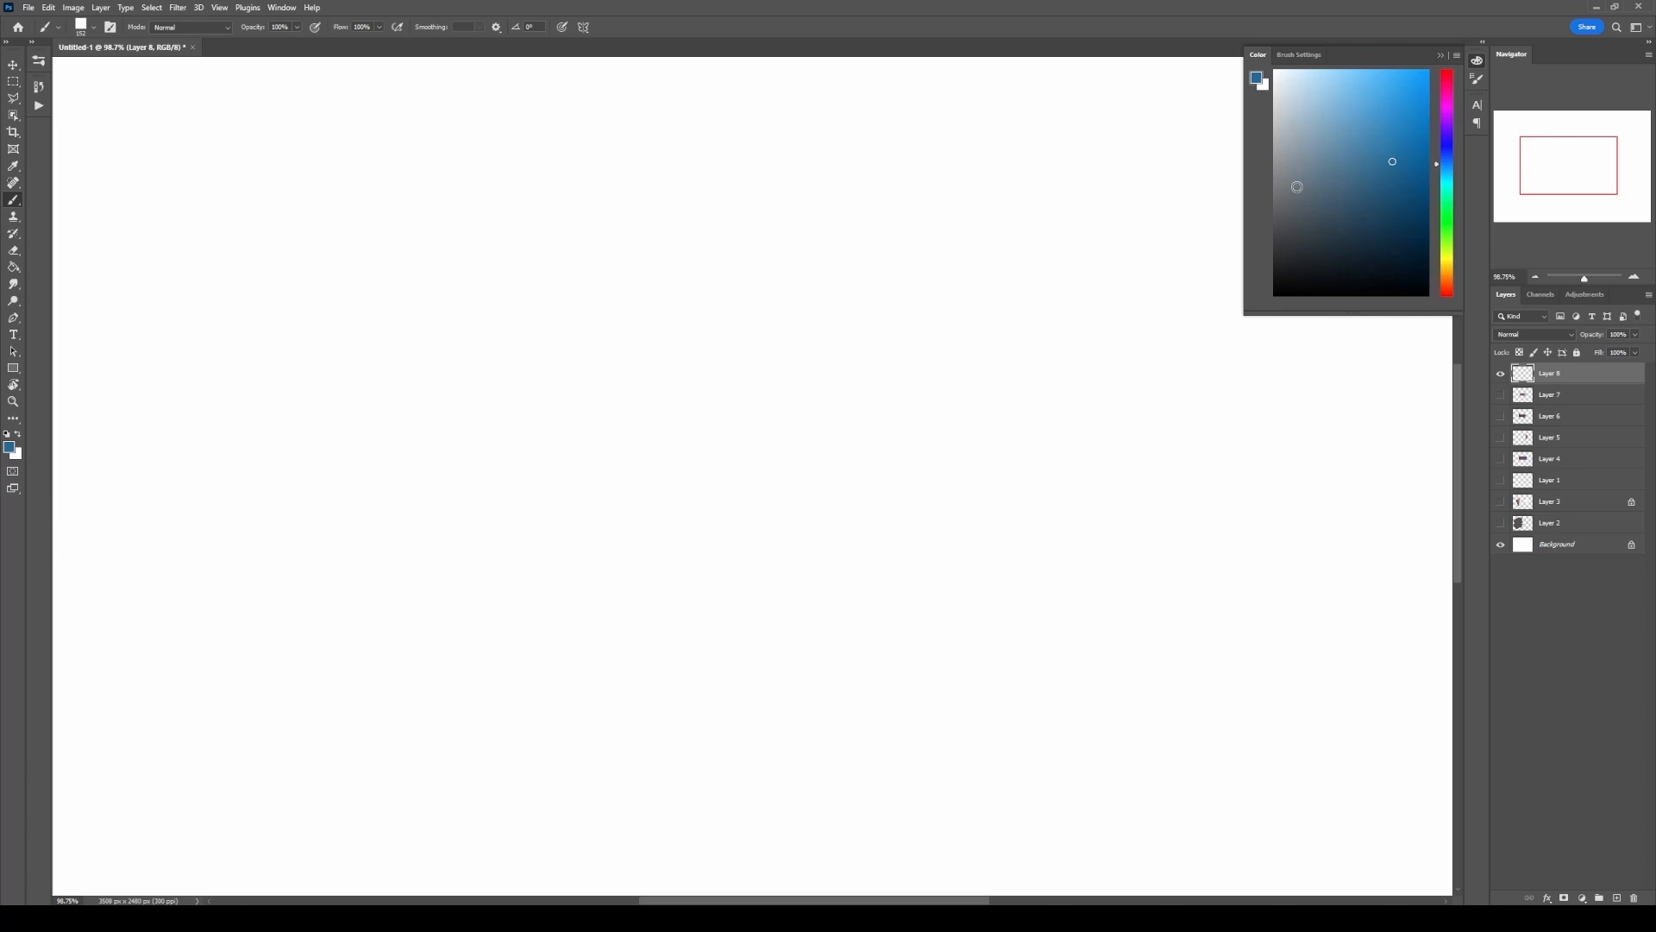
Step: Paint a blue block on Layer 8 and an overlapping red block beside it on the separate Layer 9
mouse_move(577, 333)
left_mouse_down()
mouse_move(580, 437)
mouse_move(670, 562)
mouse_move(773, 377)
mouse_move(745, 446)
left_mouse_up()
mouse_move(585, 508)
left_mouse_down()
mouse_move(554, 448)
mouse_move(573, 597)
left_mouse_up()
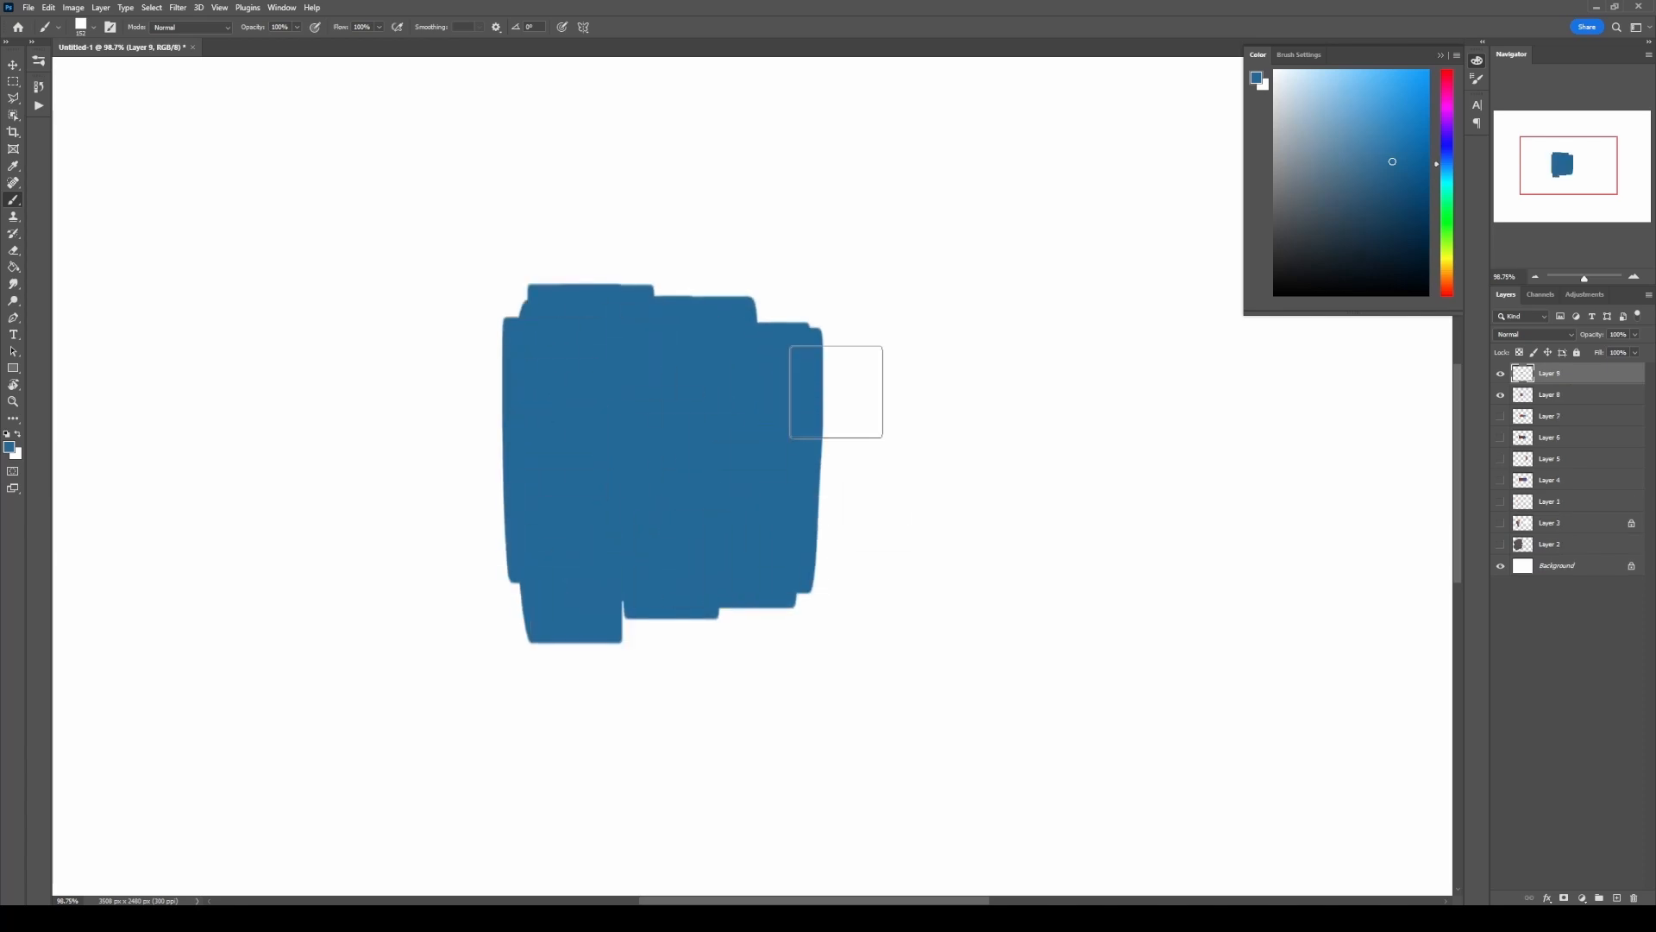
left_click(1451, 292)
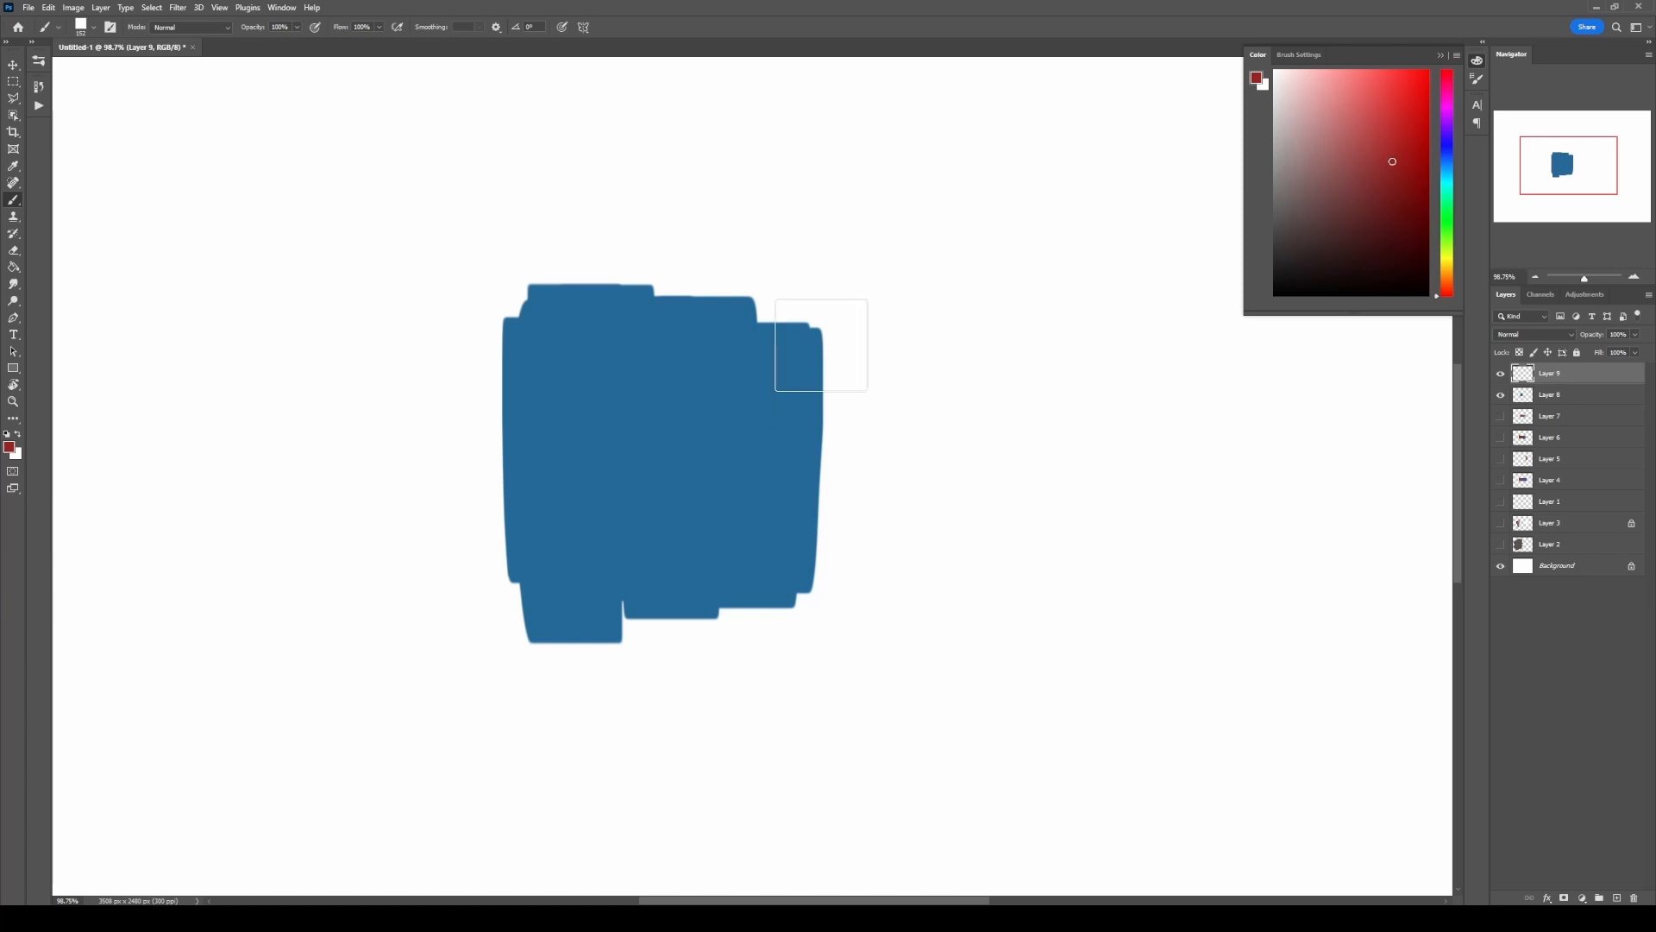
mouse_move(820, 354)
left_mouse_down()
mouse_move(955, 550)
mouse_move(993, 527)
mouse_move(942, 444)
left_mouse_up()
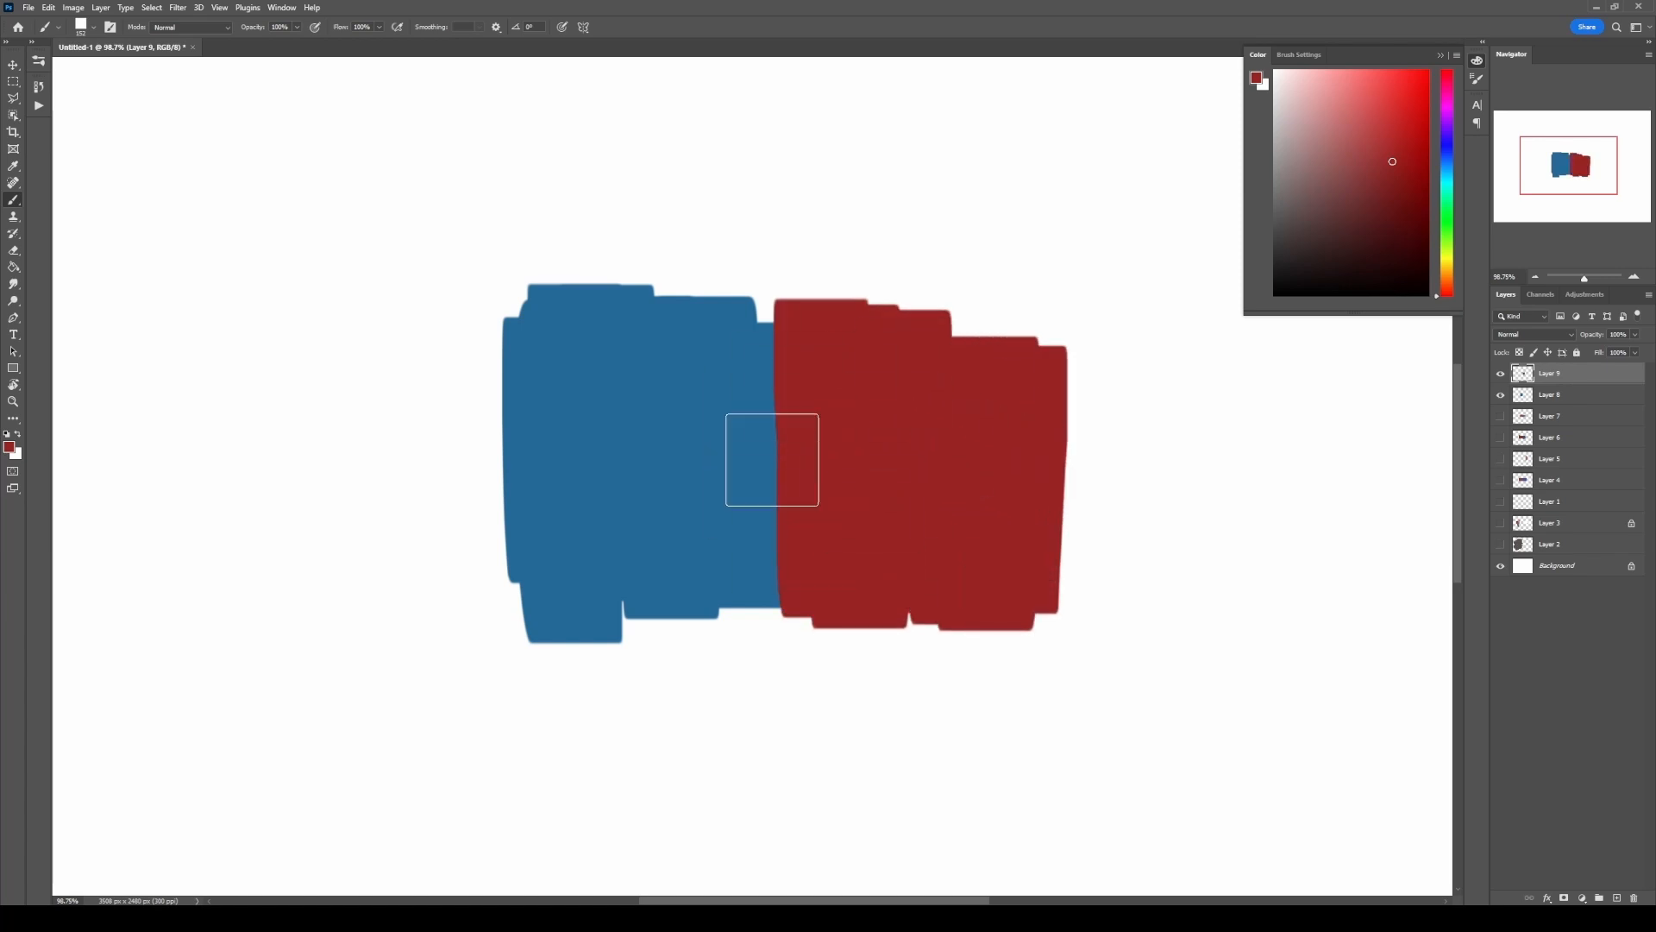
Step: Blend the red block's edge into the blue on Layer 9 with the Mixer Brush, first without and then with Sample All Layers
key("shift+b")
key("shift+b")
key("shift+b")
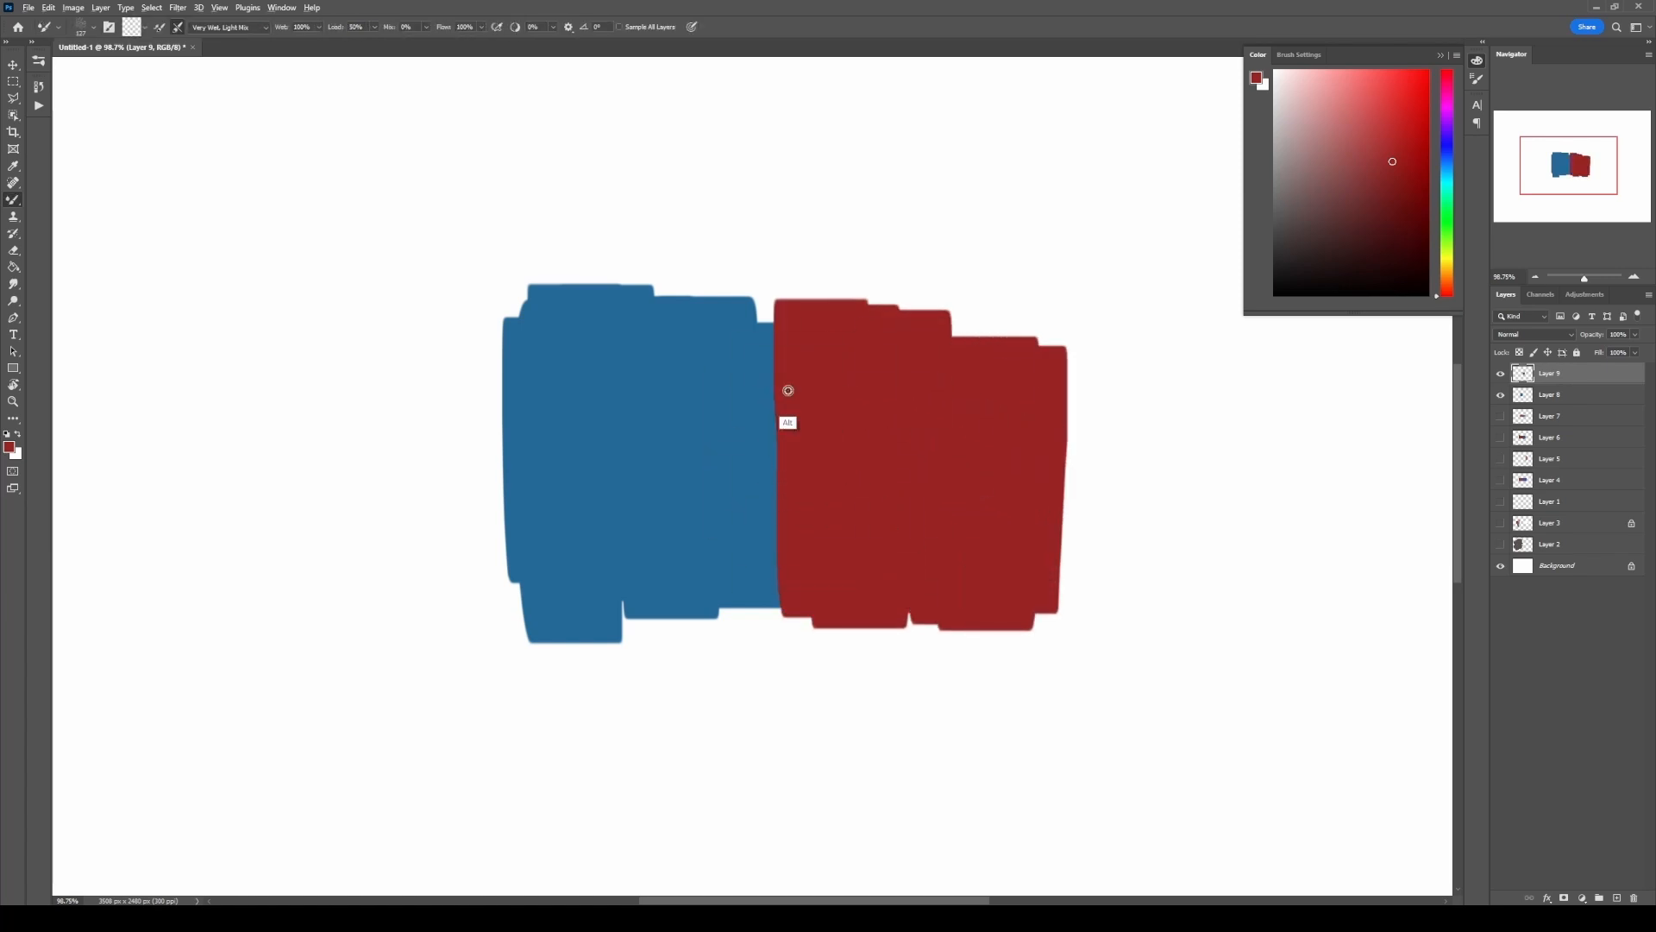
mouse_move(784, 385)
left_mouse_down()
mouse_move(761, 415)
mouse_move(816, 445)
mouse_move(768, 536)
mouse_move(790, 552)
mouse_move(781, 371)
mouse_move(748, 379)
mouse_move(771, 559)
mouse_move(753, 413)
mouse_move(784, 439)
mouse_move(782, 420)
mouse_move(830, 395)
mouse_move(786, 401)
mouse_move(708, 549)
mouse_move(895, 548)
mouse_move(715, 414)
mouse_move(727, 571)
mouse_move(908, 584)
left_mouse_up()
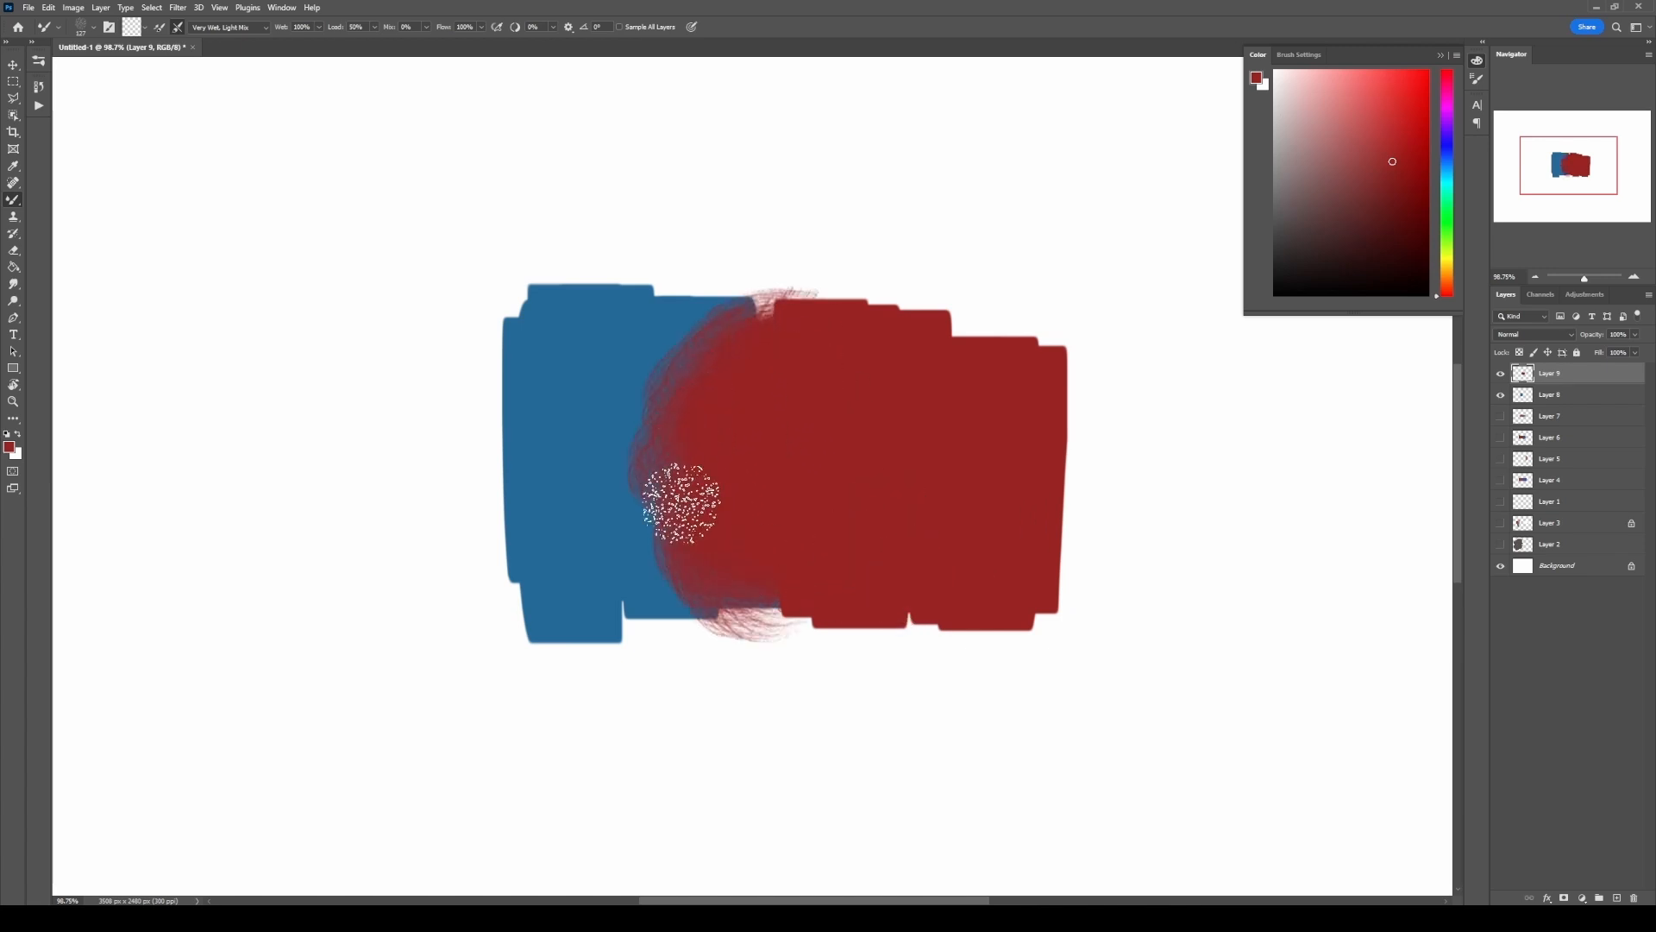
left_click(620, 27)
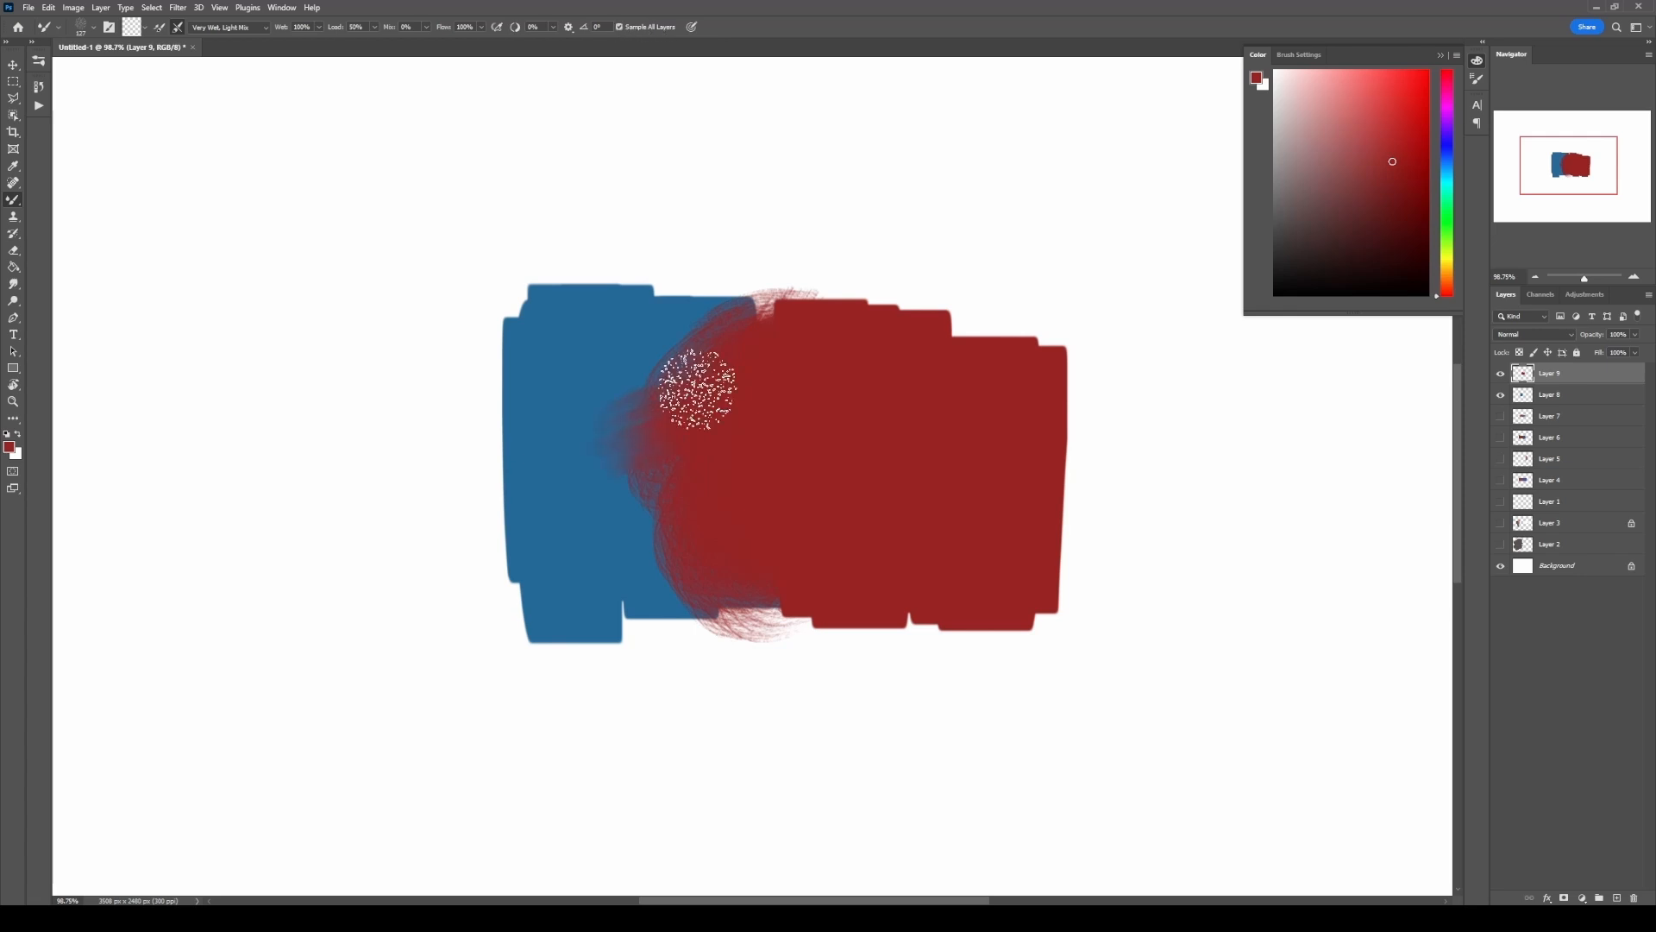
mouse_move(702, 385)
left_mouse_down()
mouse_move(678, 567)
mouse_move(699, 353)
mouse_move(663, 465)
mouse_move(679, 389)
mouse_move(749, 354)
mouse_move(642, 343)
mouse_move(719, 338)
mouse_move(760, 452)
left_mouse_up()
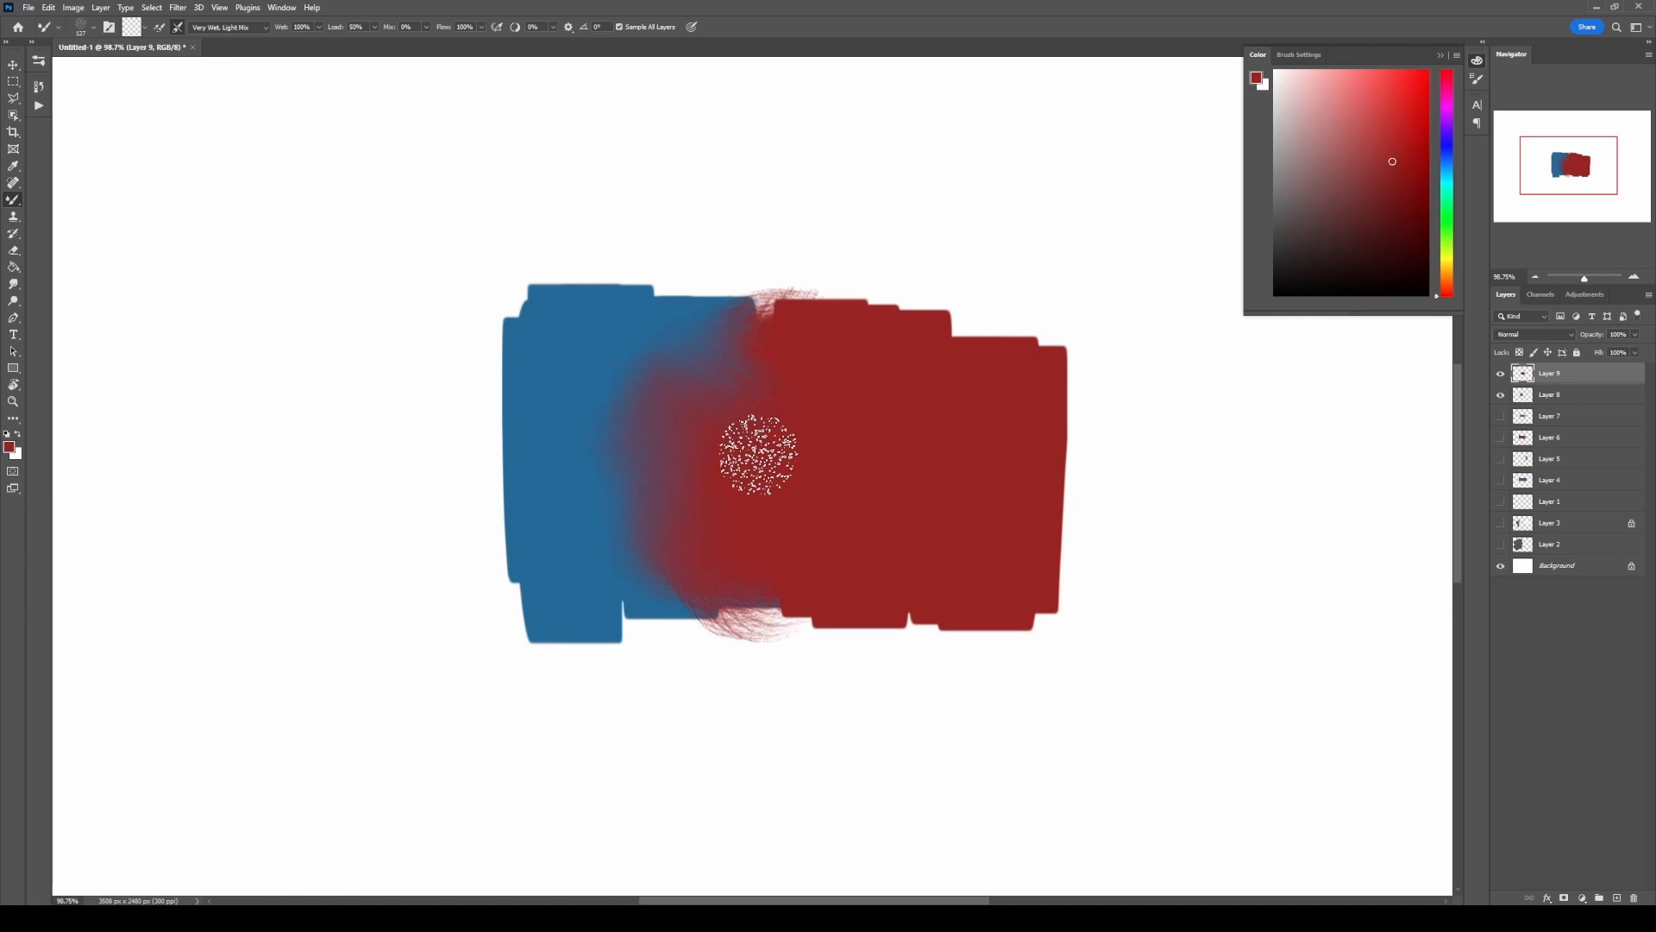
Step: Merge Layer 9 down into Layer 8 and delete the merged layer
key("ctrl")
key("ctrl+e")
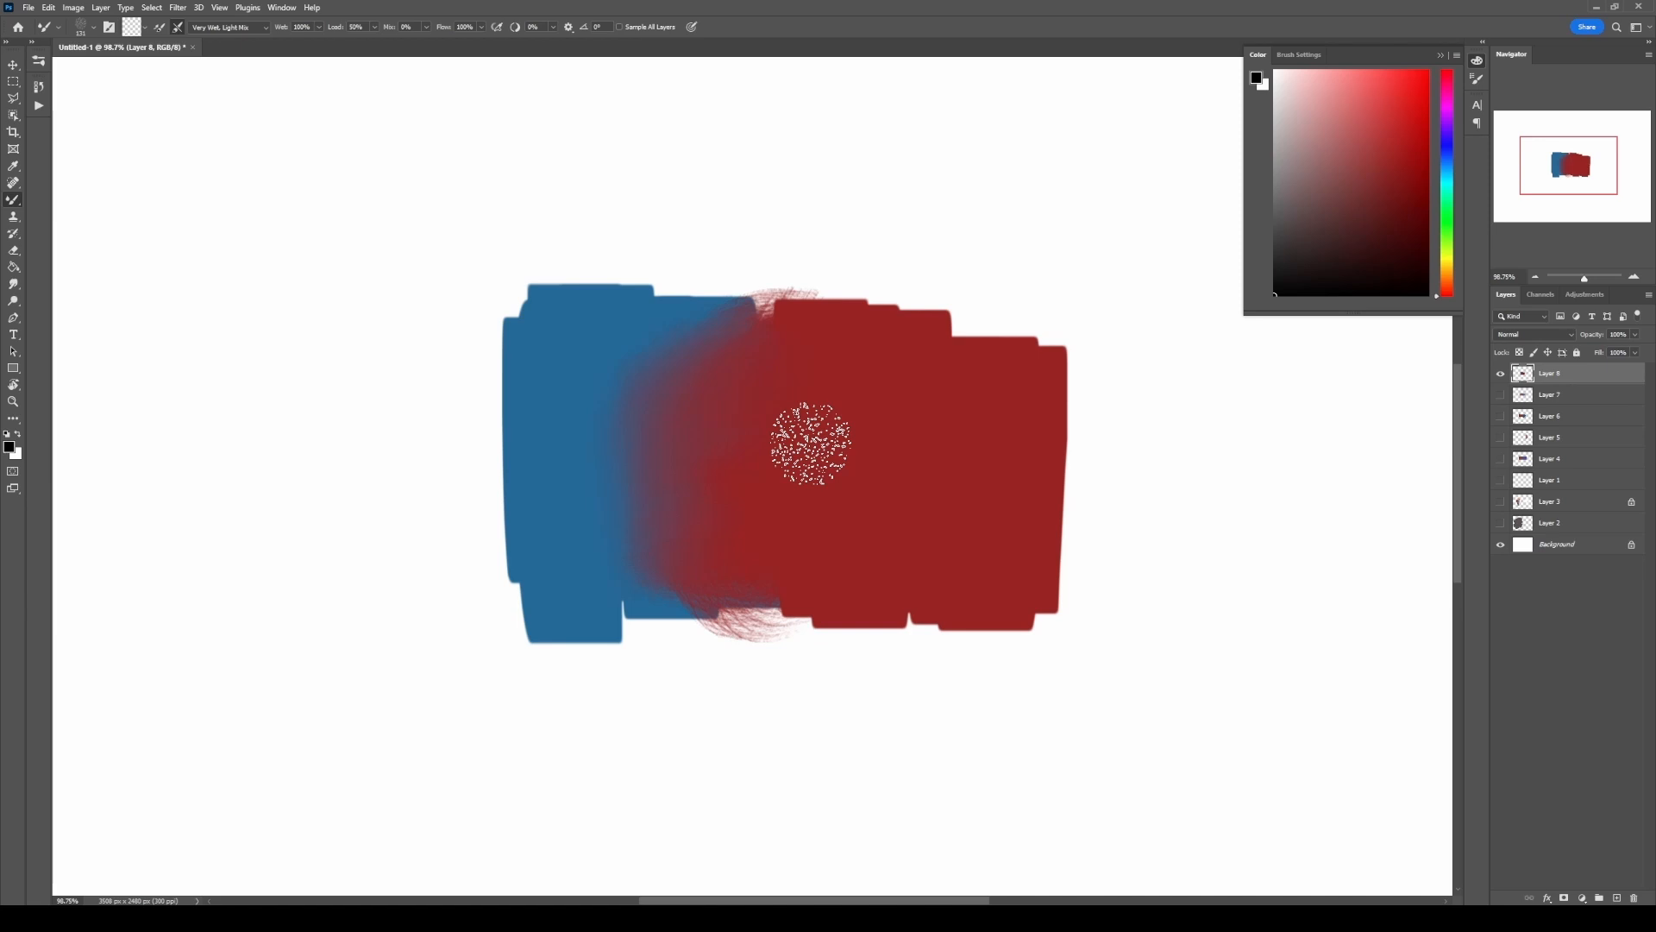
key("Delete")
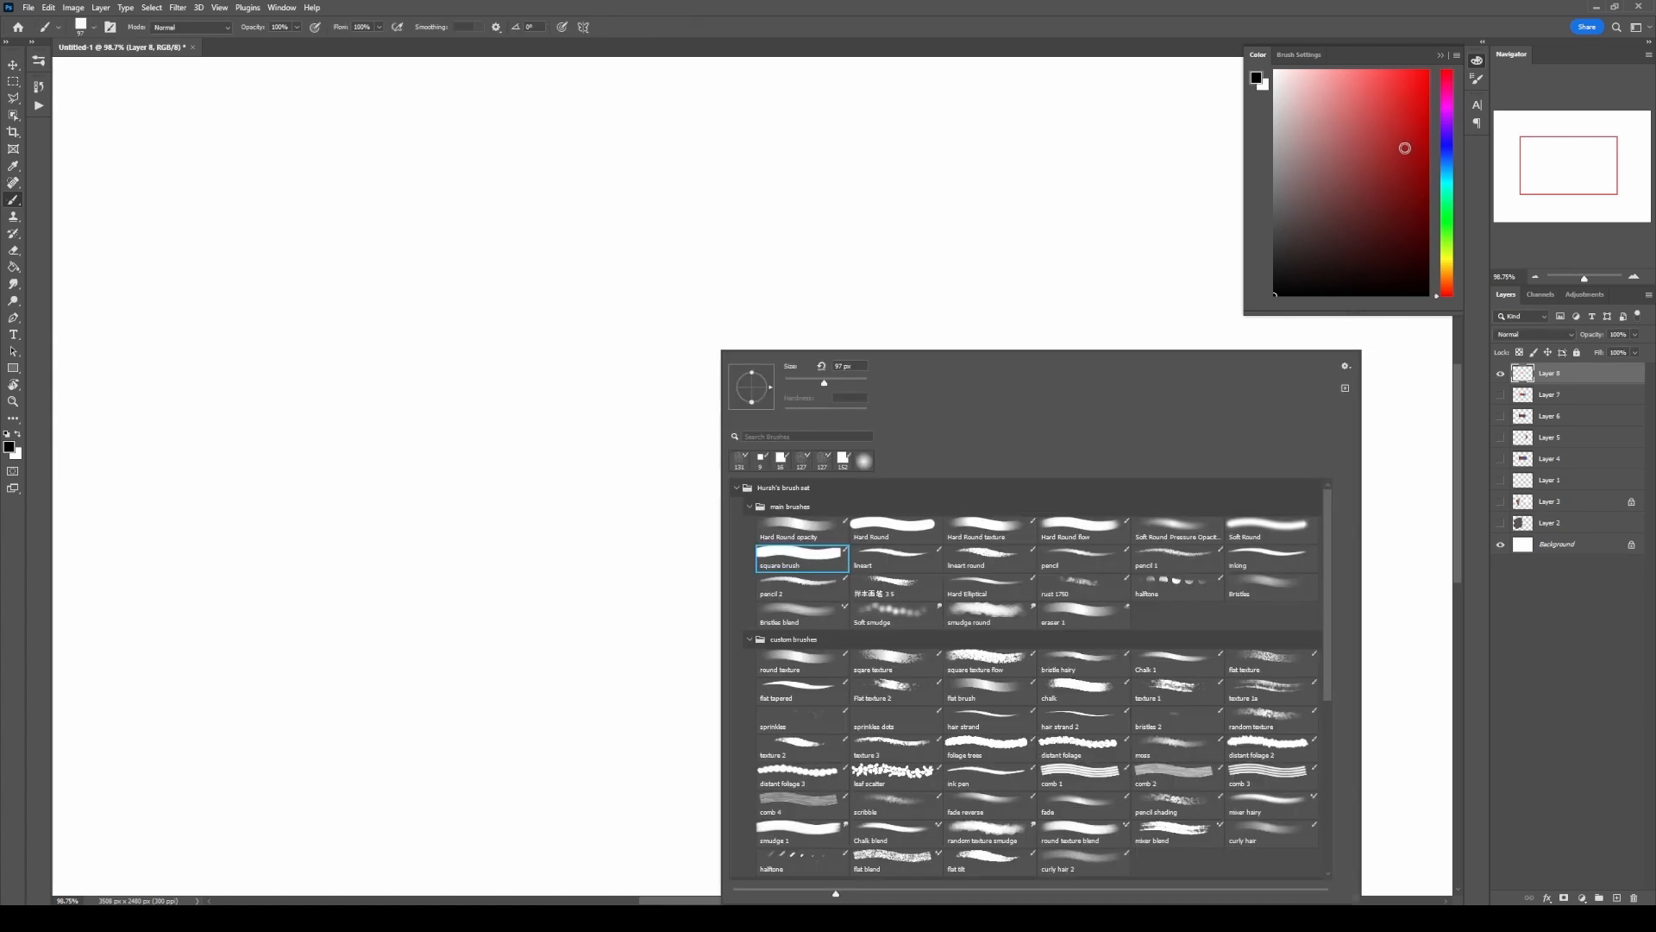
Step: Paint a muted red block and an overlapping blue block on a new layer with the Brush, and lock its transparent pixels
left_click(1362, 139)
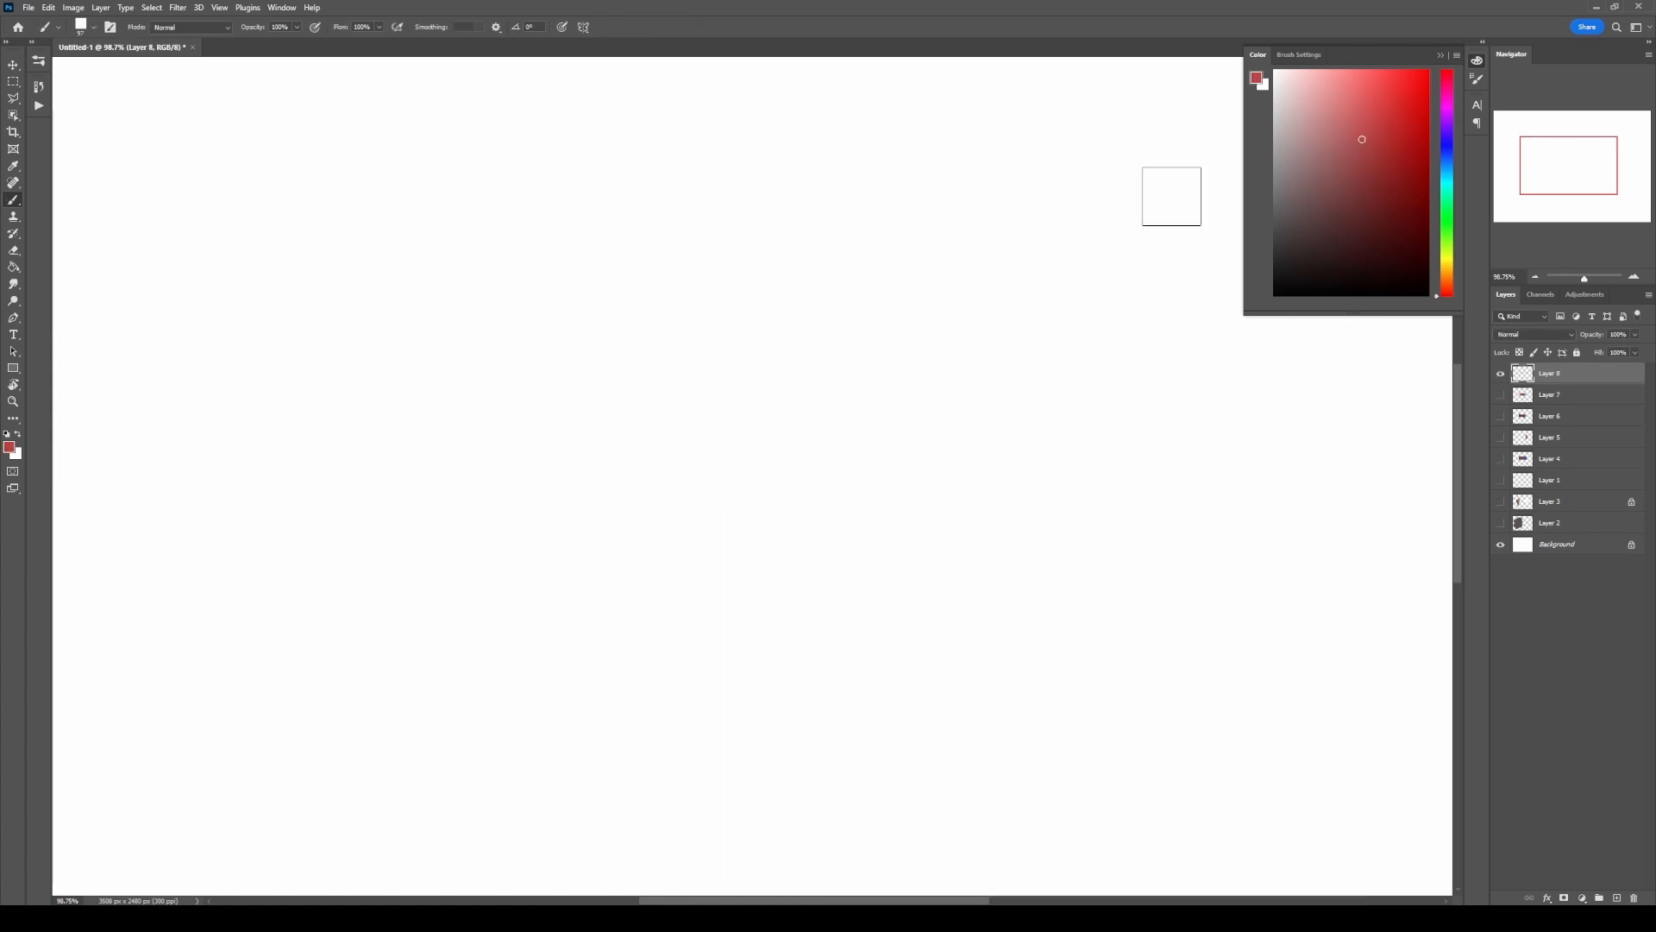
mouse_move(619, 373)
left_mouse_down()
mouse_move(600, 519)
mouse_move(637, 544)
mouse_move(742, 323)
mouse_move(775, 345)
mouse_move(737, 481)
left_mouse_up()
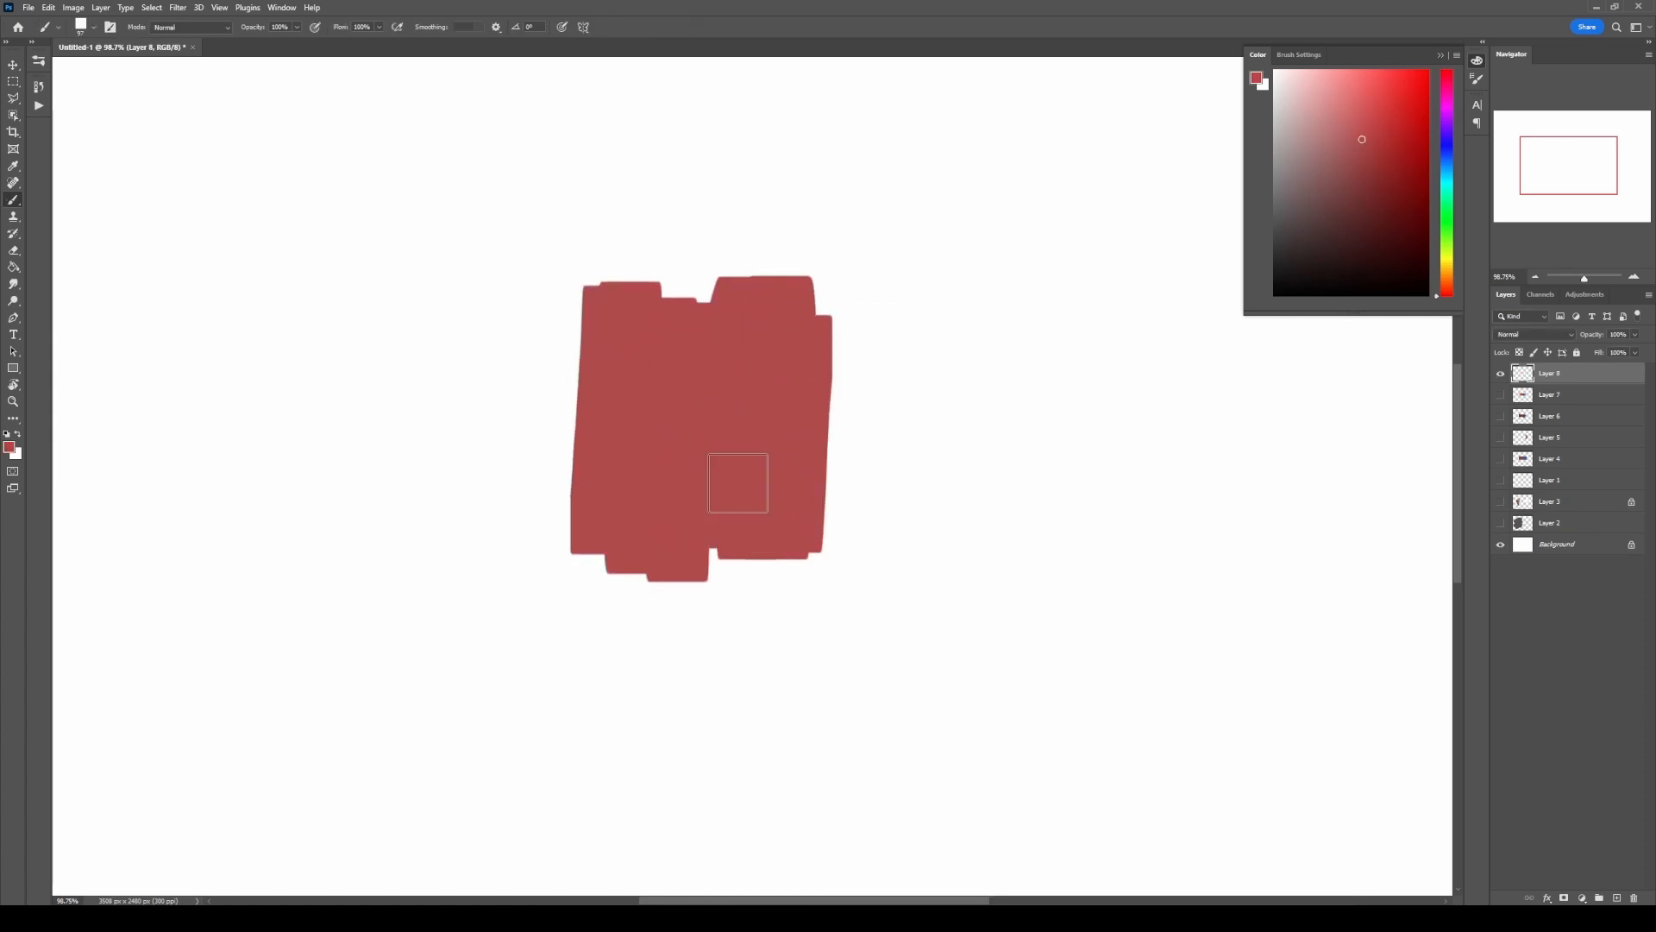
left_click(1445, 156)
mouse_move(798, 332)
left_mouse_down()
mouse_move(815, 383)
mouse_move(886, 338)
mouse_move(941, 520)
mouse_move(973, 435)
mouse_move(945, 533)
left_mouse_up()
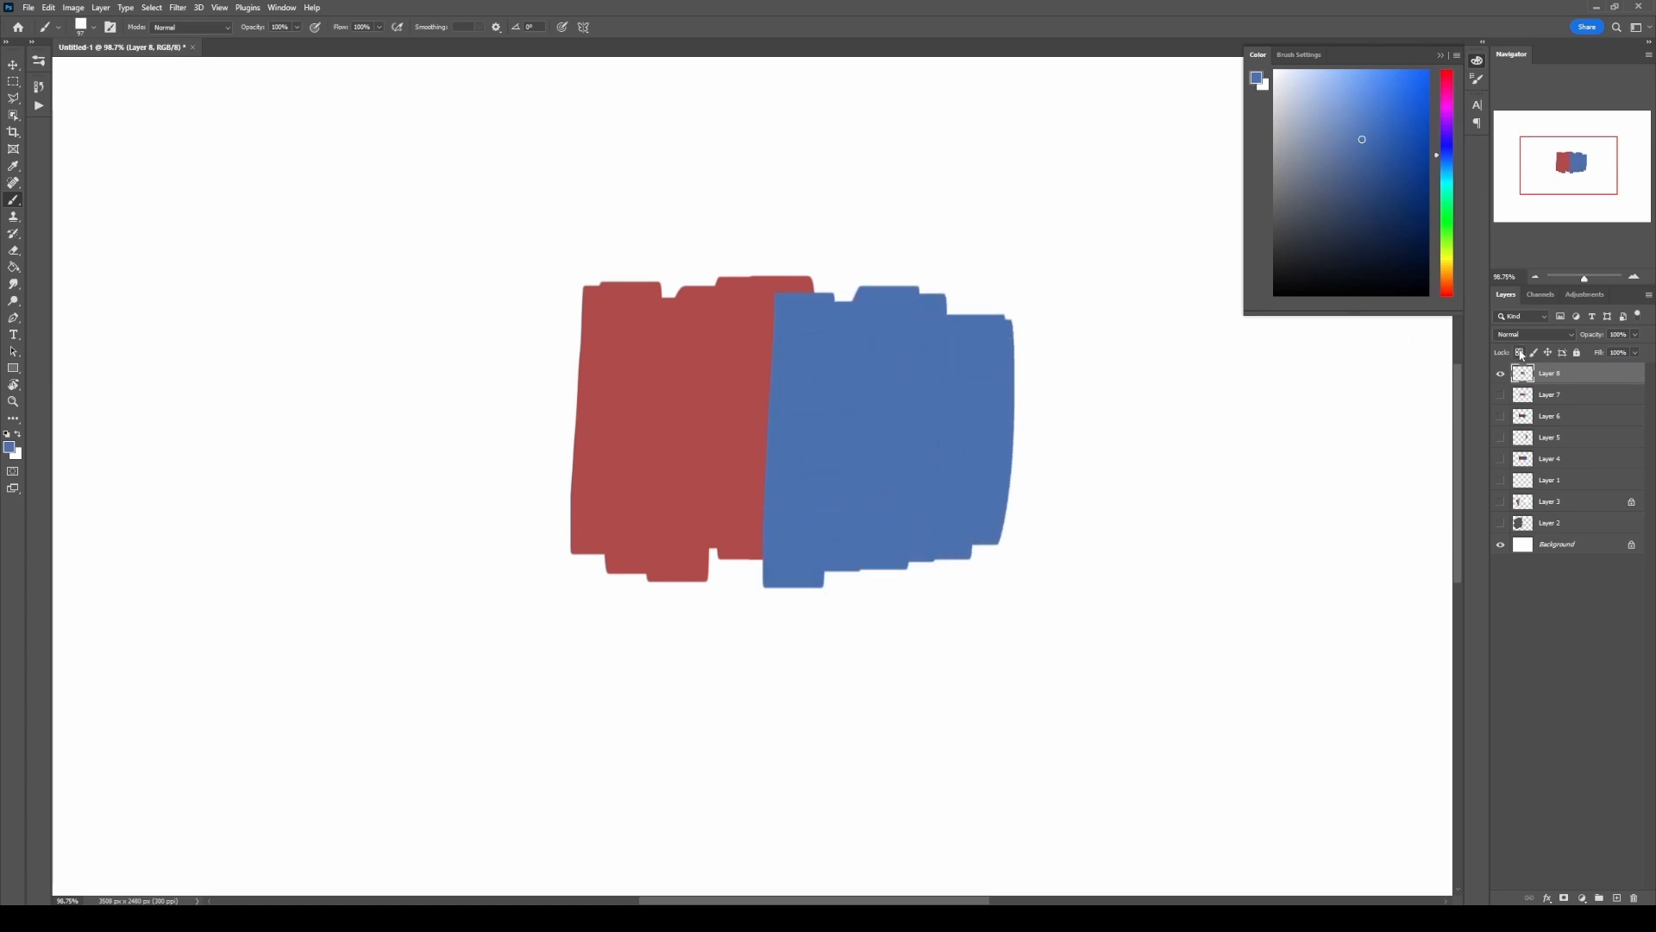
Step: Apply a Gaussian Blur to the red and blue blocks, adjusting the radius for a wide transition, and return to the Brush tool
left_click(178, 7)
mouse_move(326, 174)
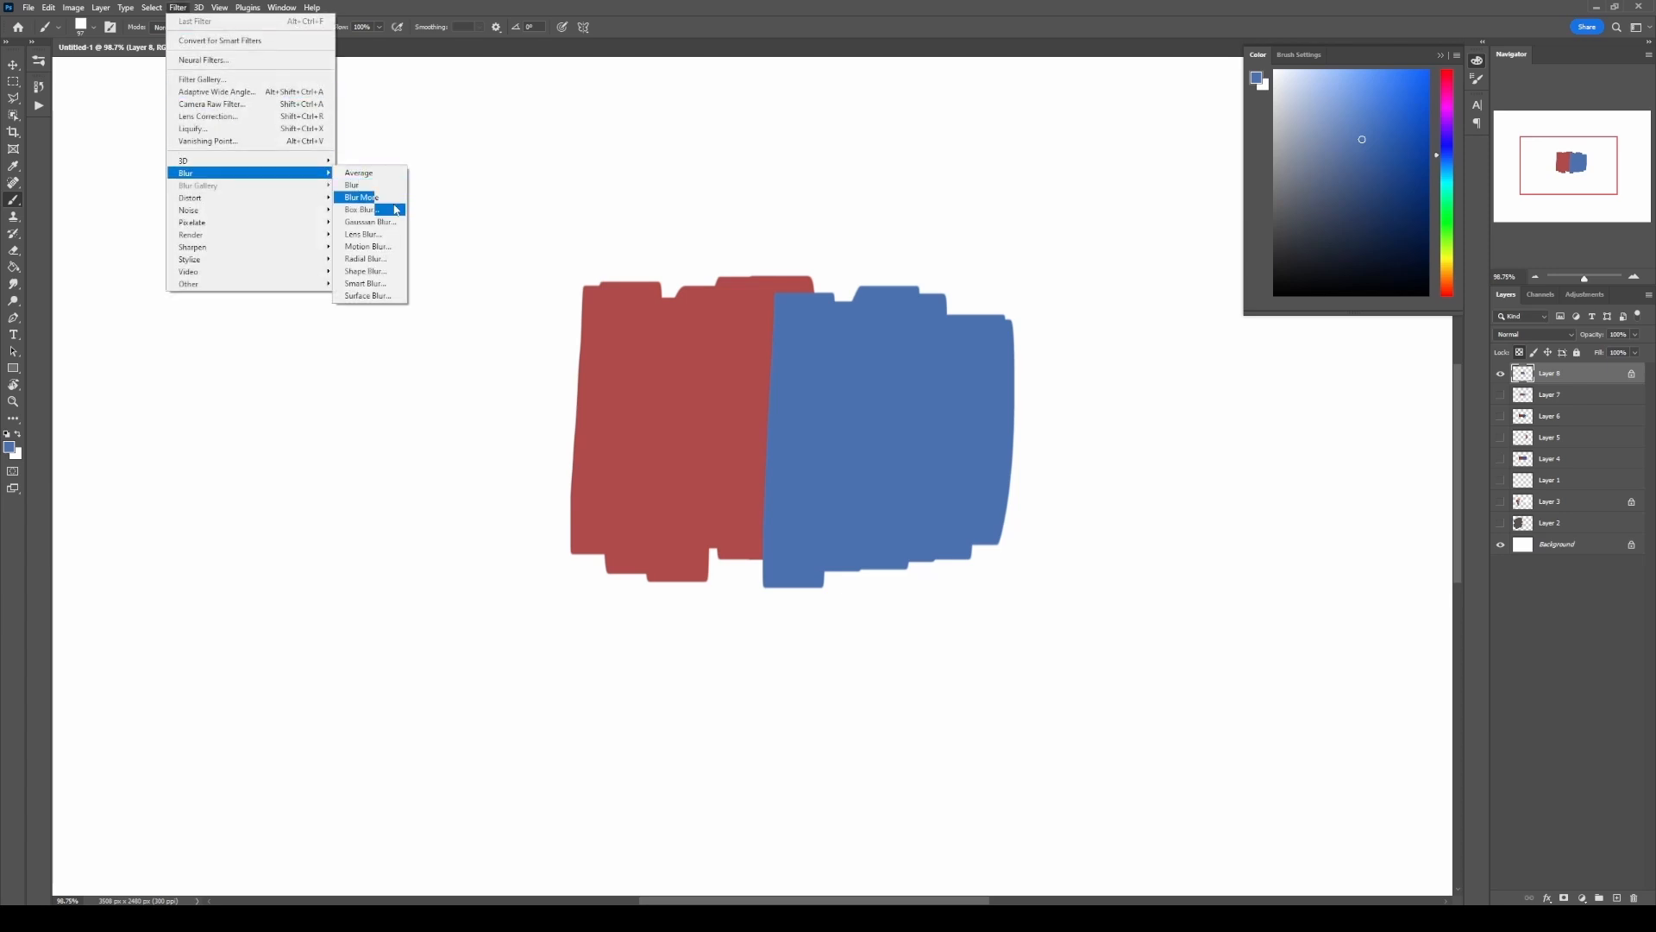
left_click(380, 226)
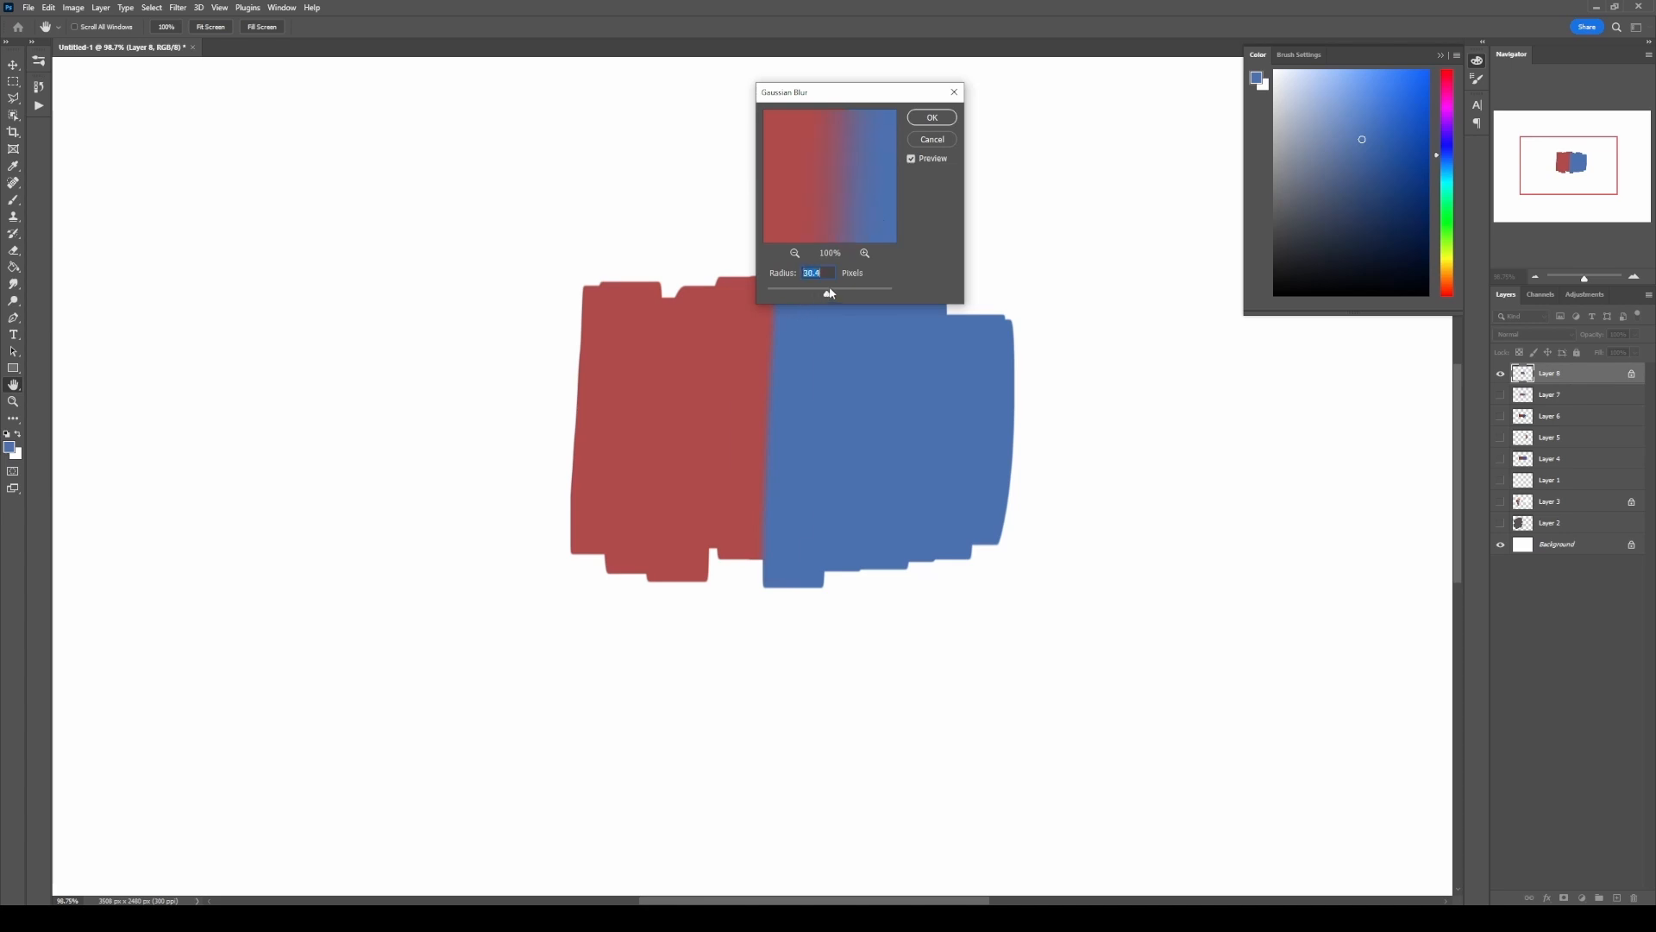
left_click_drag(842, 298, 847, 296)
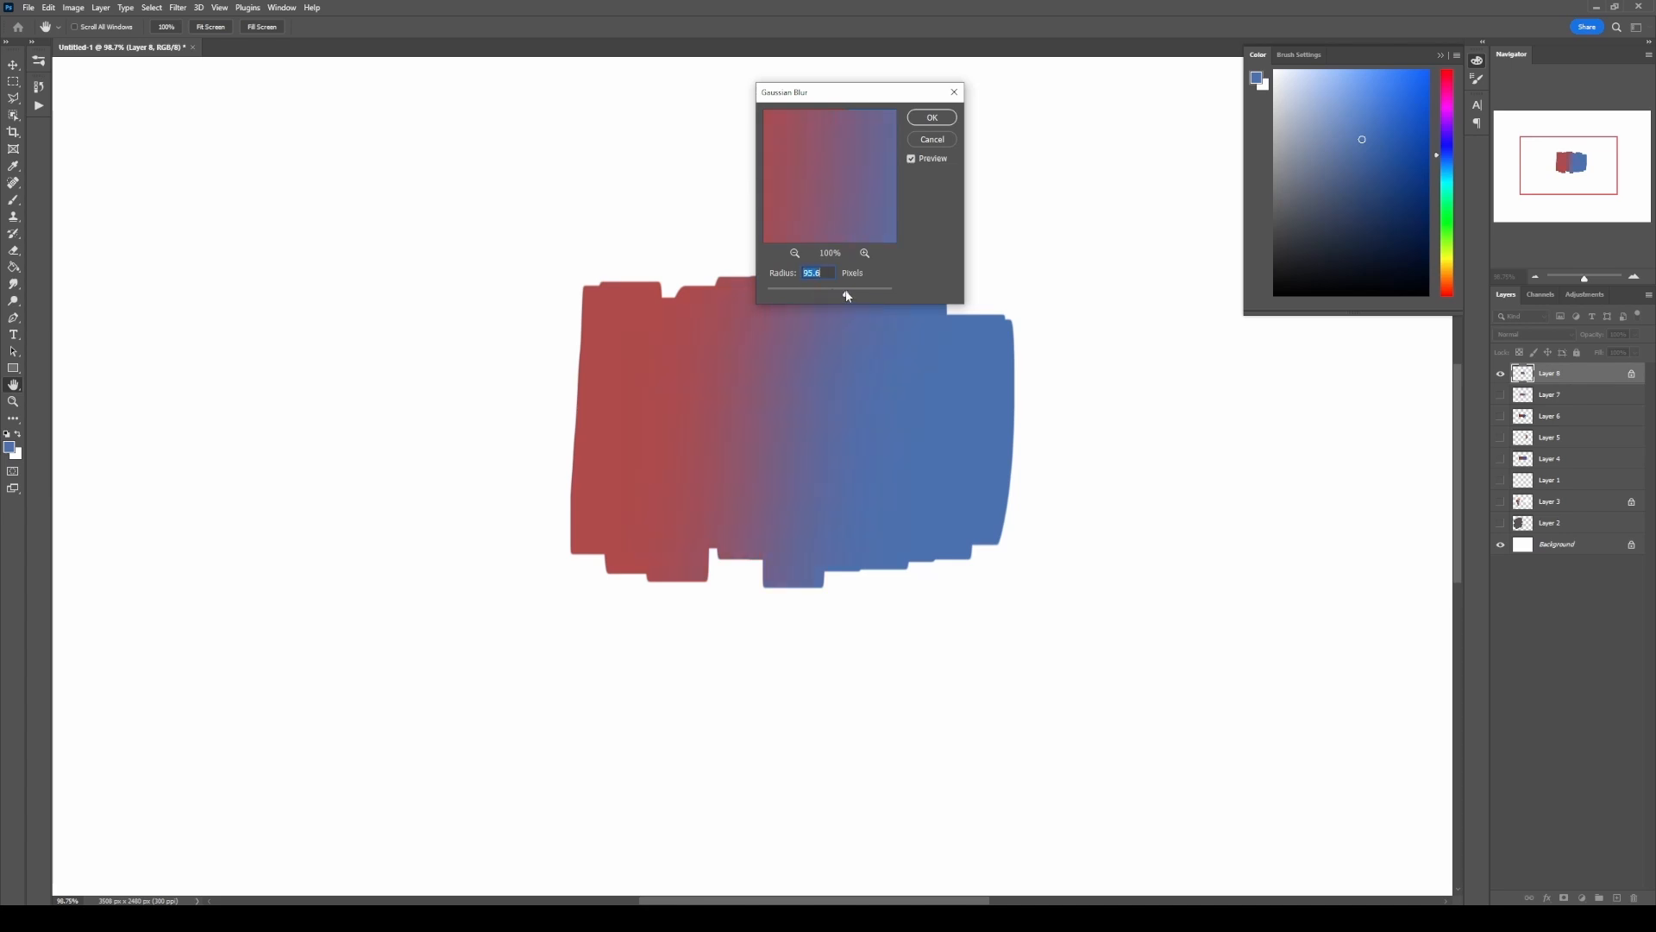
left_click(934, 118)
key("b")
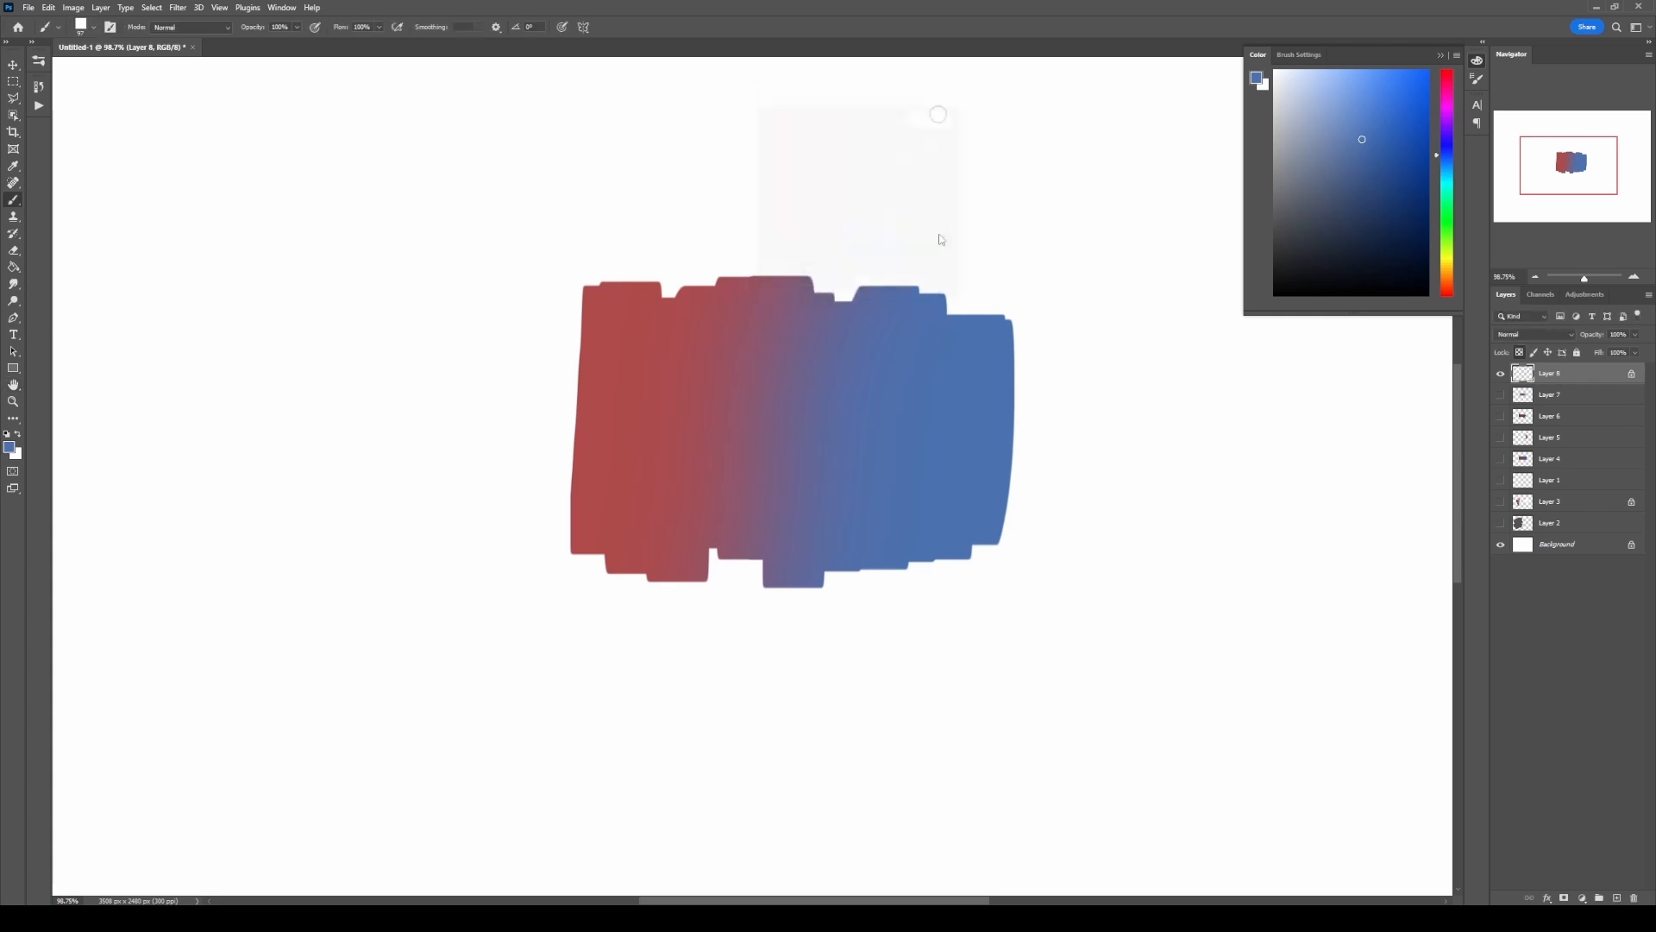